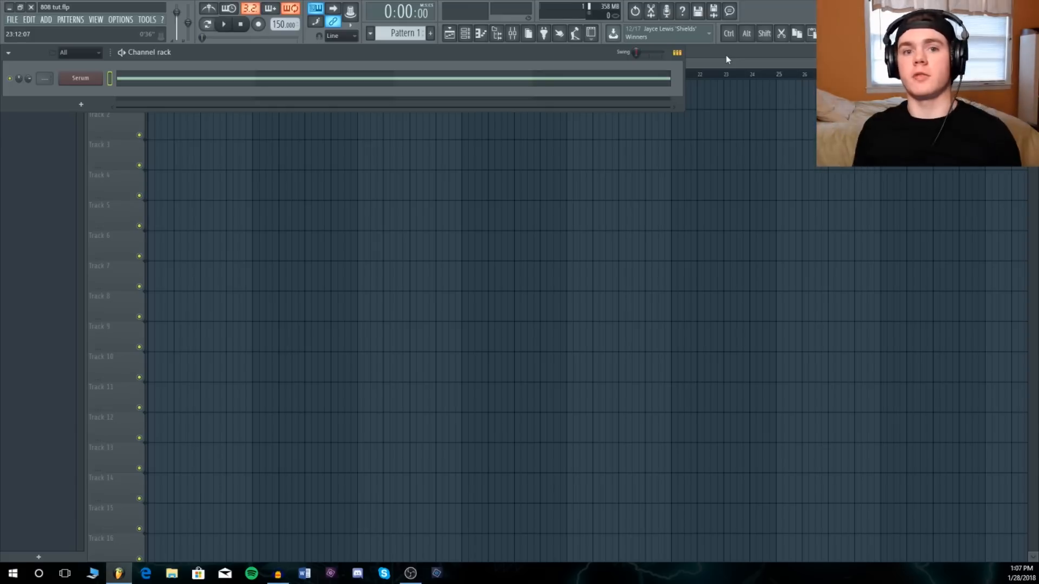
Show the sample browser (Alt+F8) with the Trap Pack 808 samples listed.
key(alt+F8)
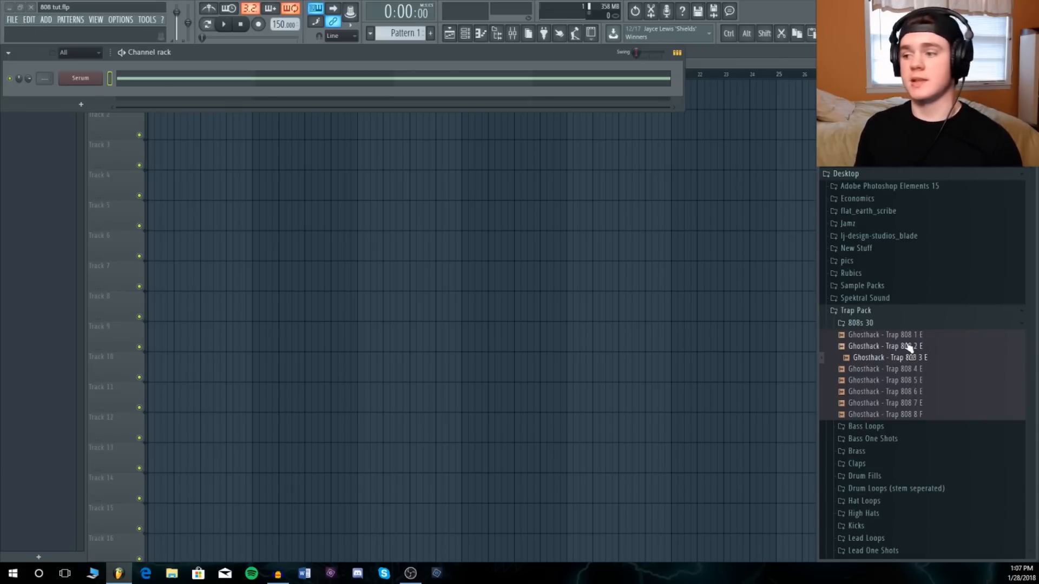
Preview the first five Ghosthack Trap 808 samples in turn, then hide the browser.
click(889, 334)
click(909, 346)
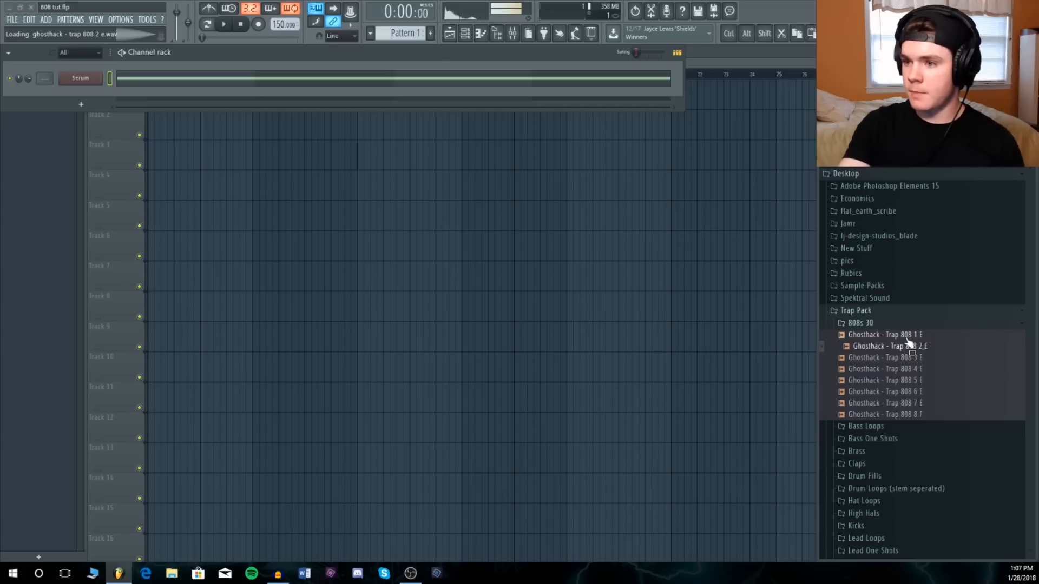
key(Down)
key(Down)
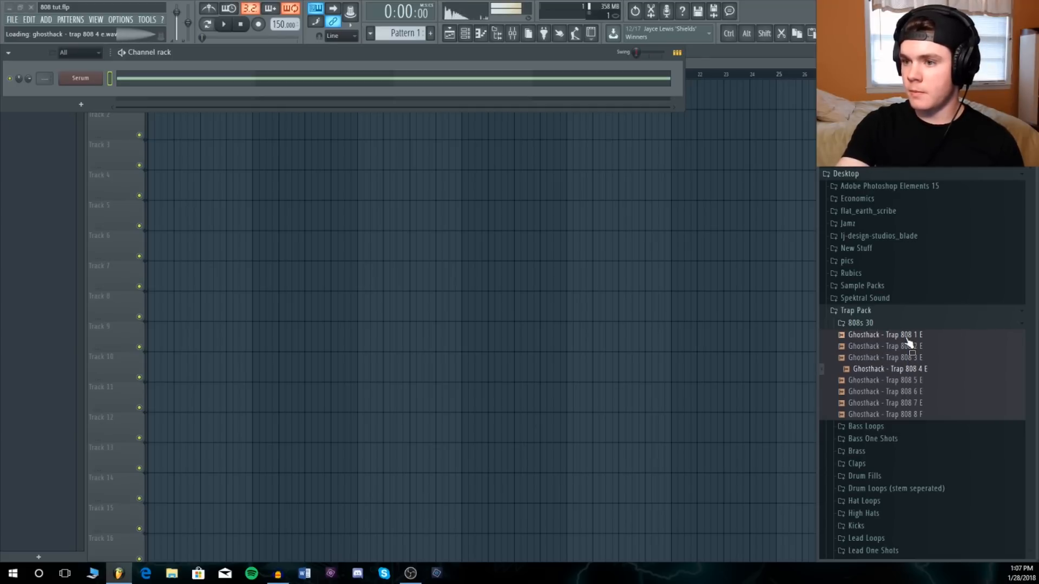
key(Down)
key(Down)
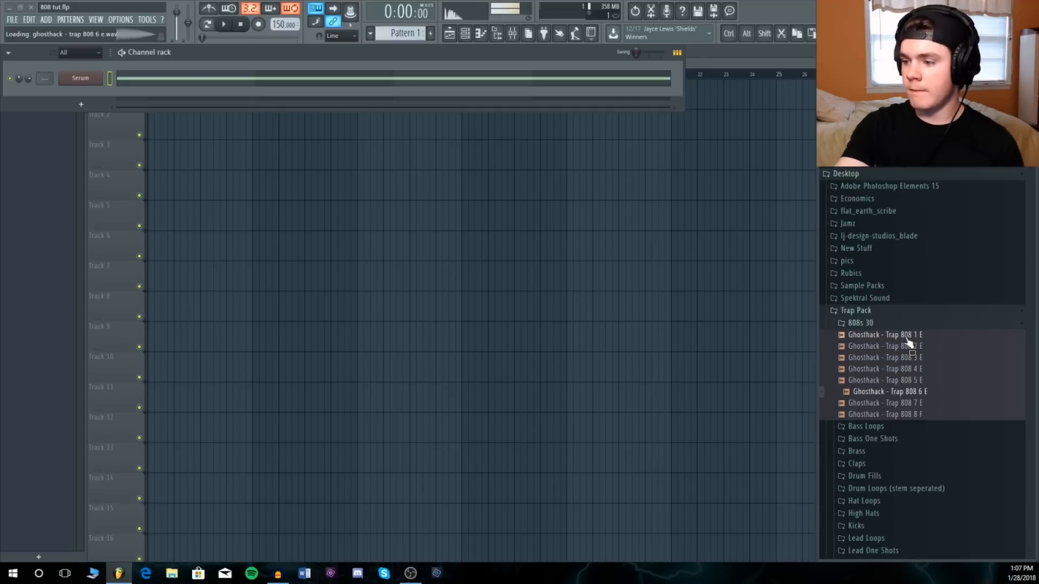
key(Down)
key(alt+F8)
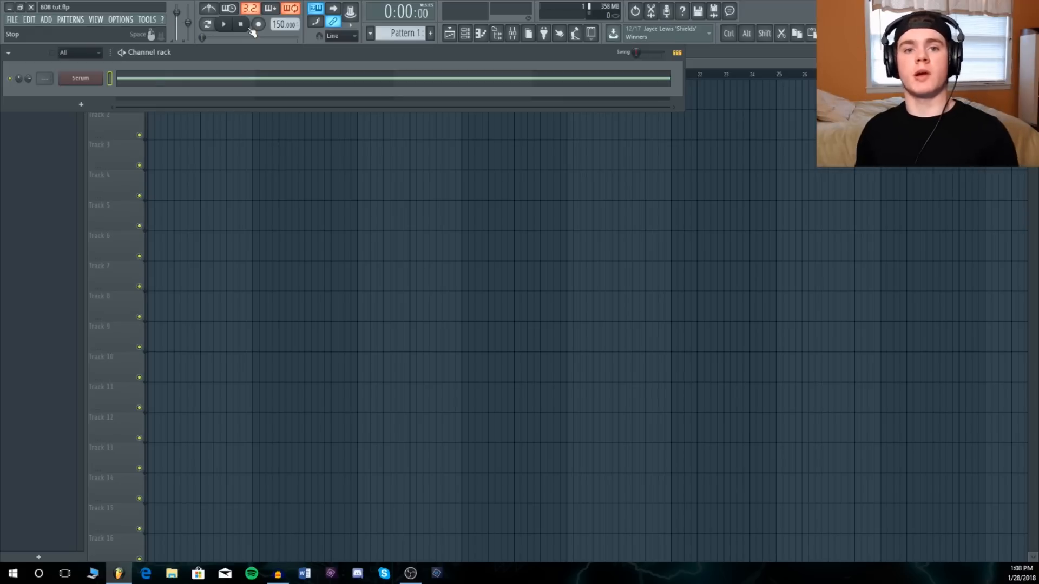
Check the Serum channel, then play its piano-roll pattern holding the long F4 note.
click(81, 81)
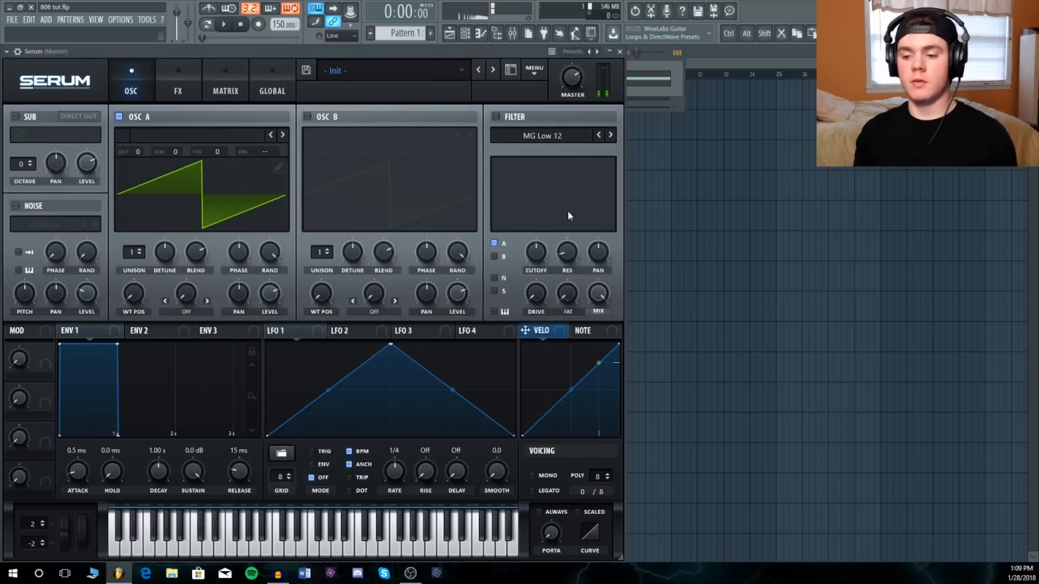
click(620, 52)
click(546, 79)
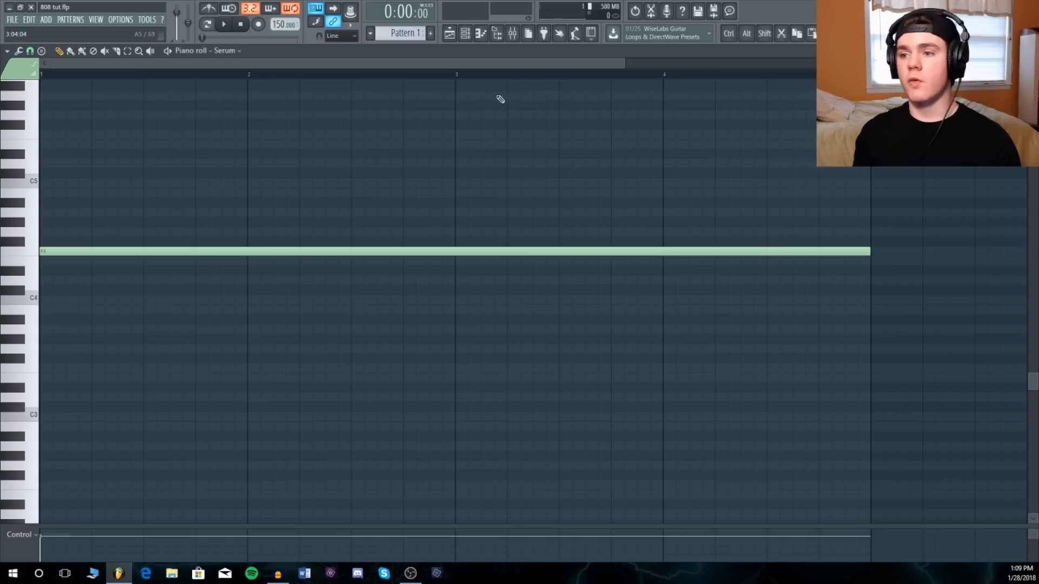
click(223, 24)
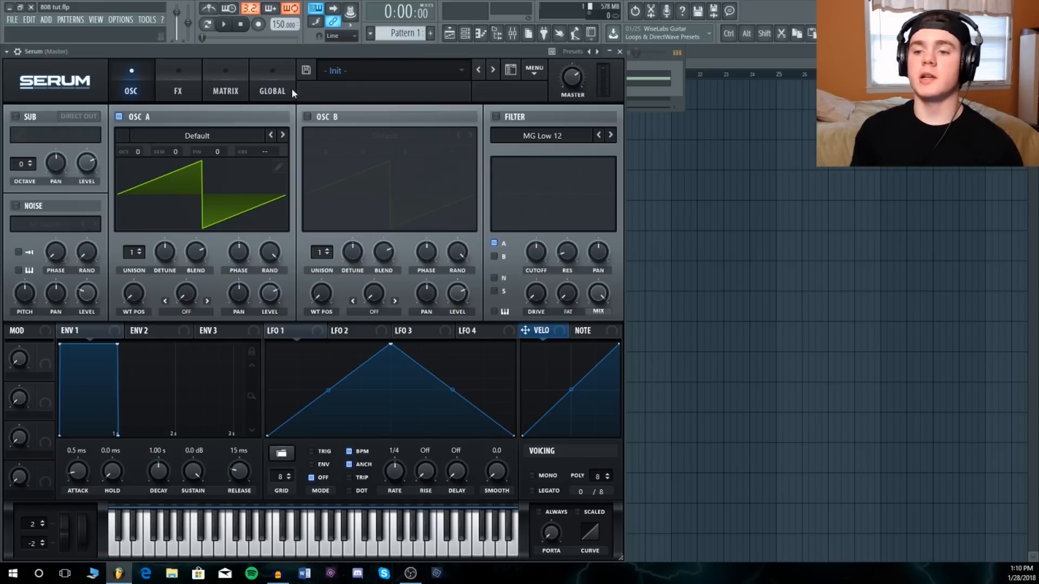
Load the Analog_BD_Sin wavetable into oscillator A and test it with a position sweep and notes.
click(197, 136)
mouse_move(160, 150)
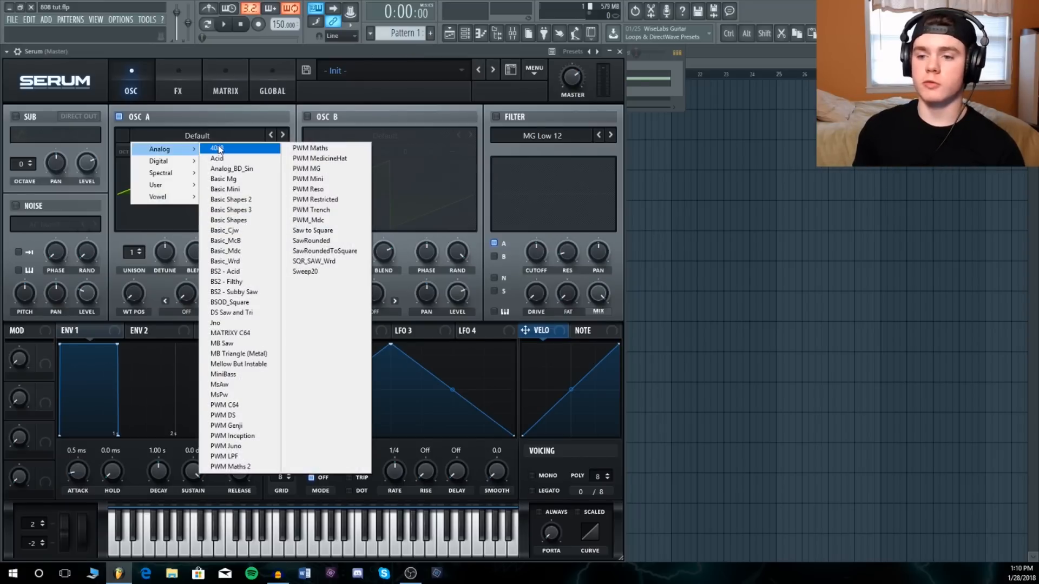
click(232, 170)
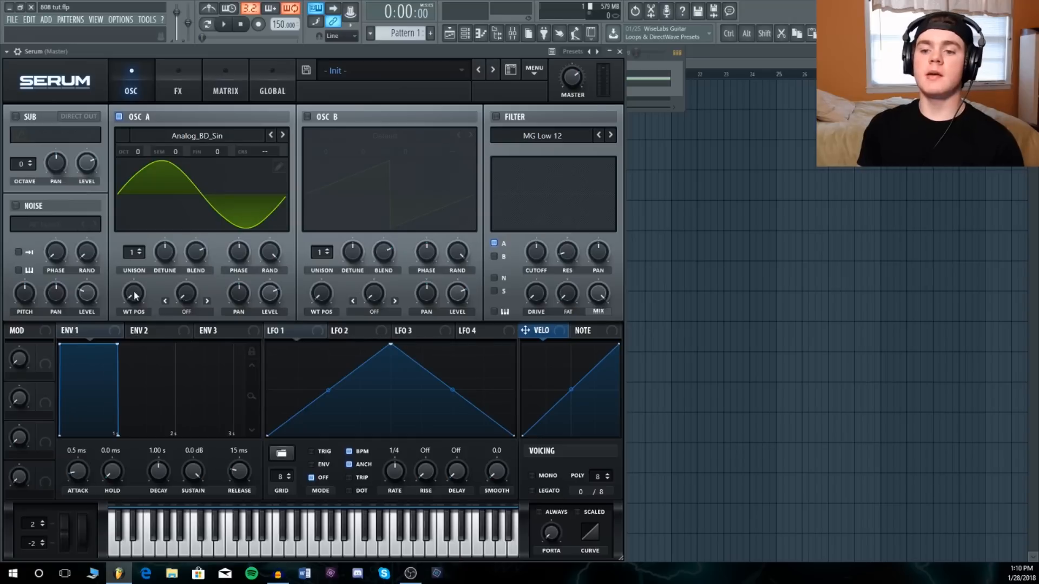
drag(134, 294, 134, 268)
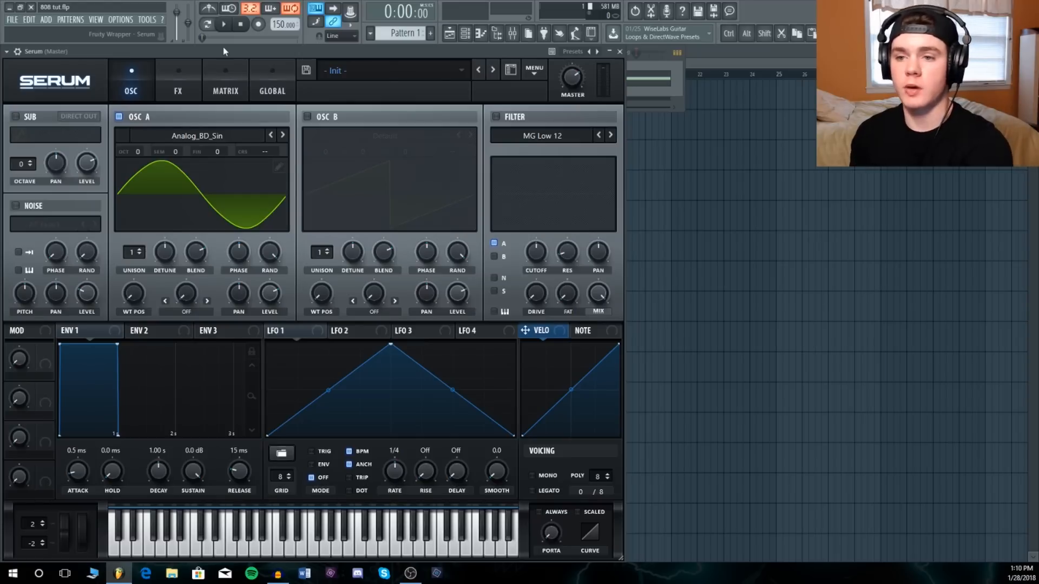
key(z)
key(x)
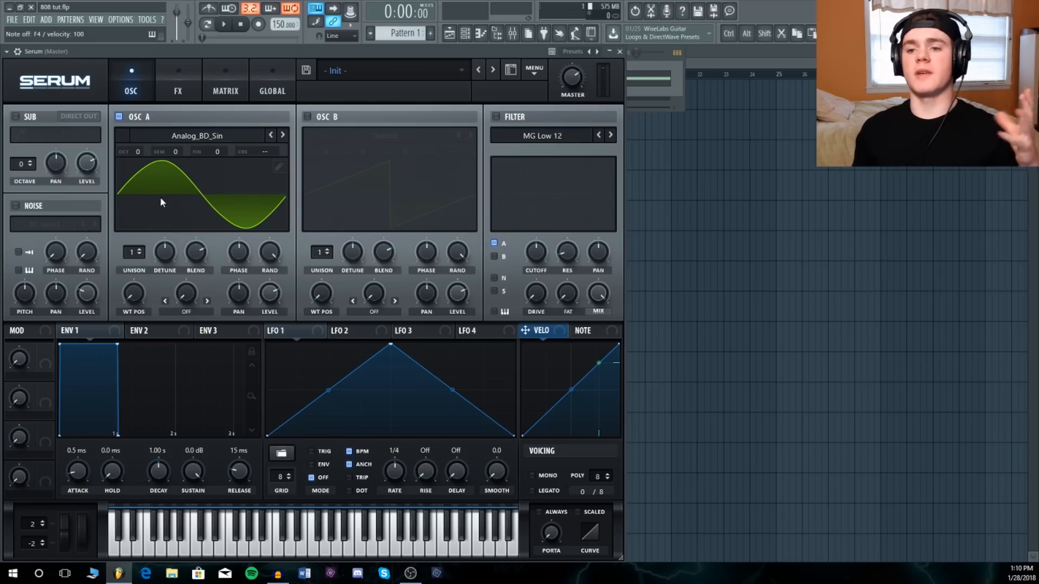
Drop oscillator A's octave to -2 and play the pattern to hear the lower 808.
click(136, 152)
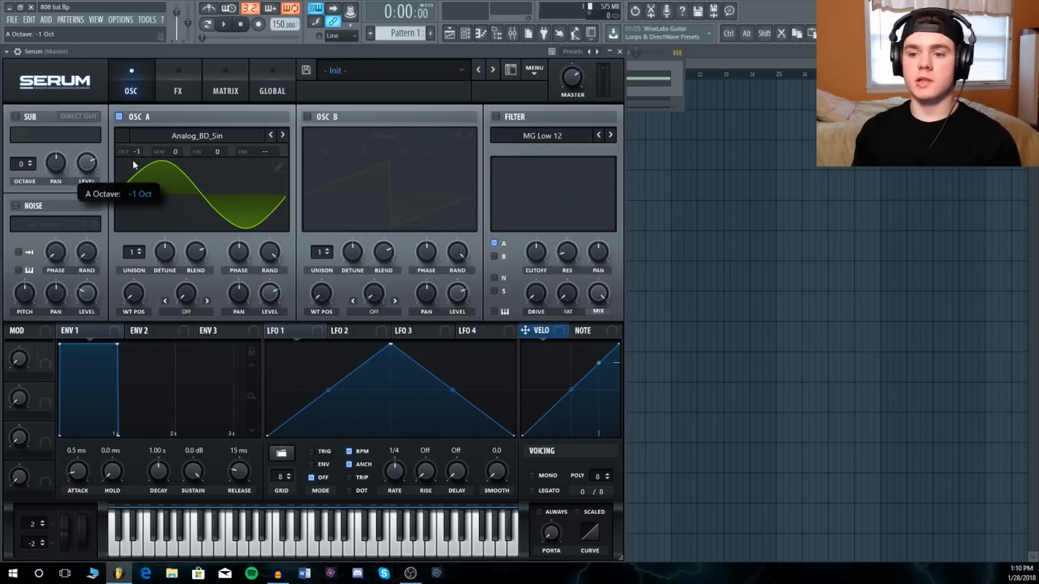
drag(133, 185, 133, 191)
click(223, 25)
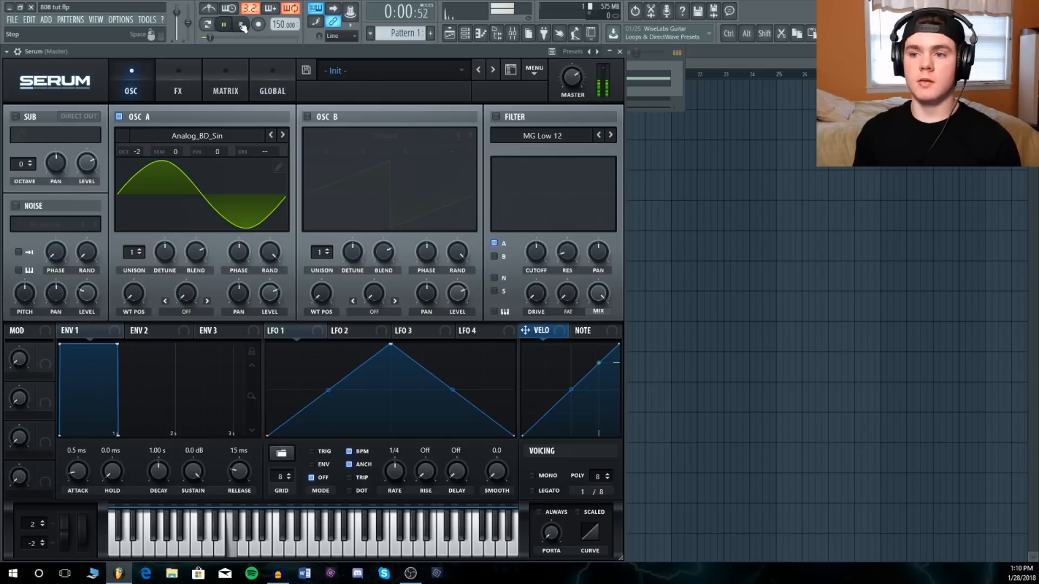
click(241, 25)
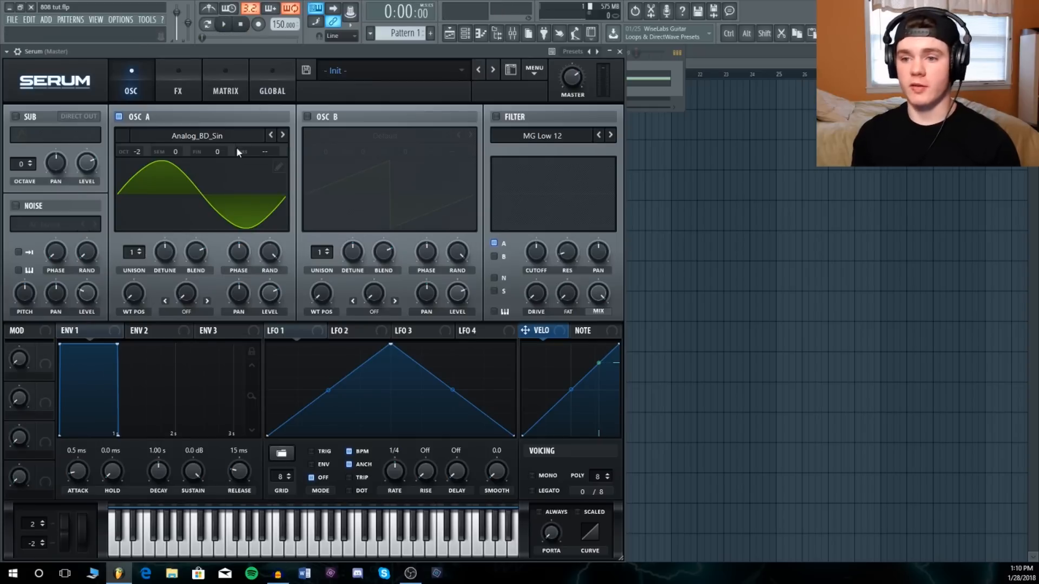
Apply the Multis Proc:Squarify formula to oscillator A's sine in the wavetable editor.
click(278, 170)
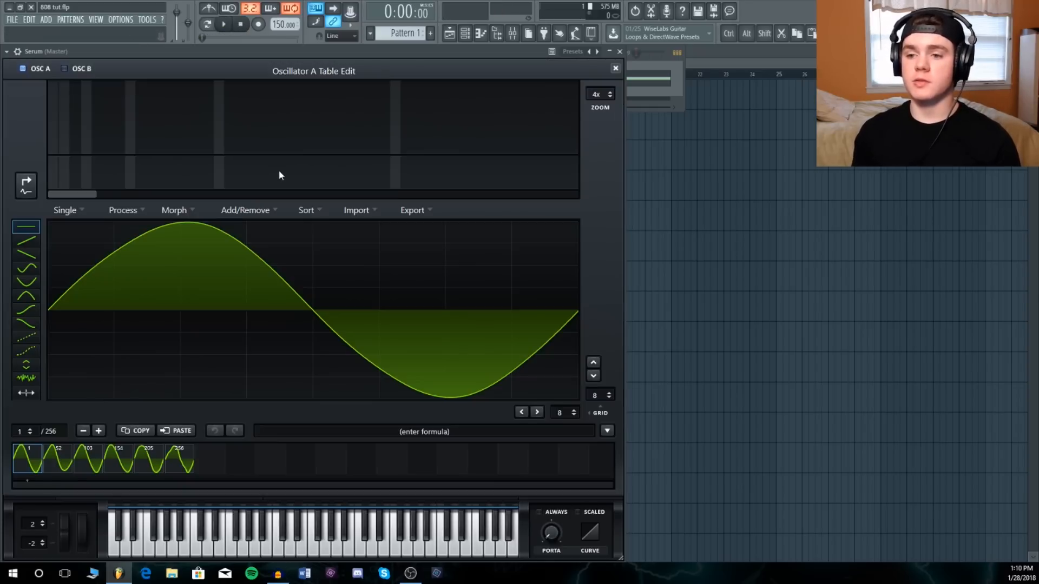
click(605, 431)
mouse_move(637, 455)
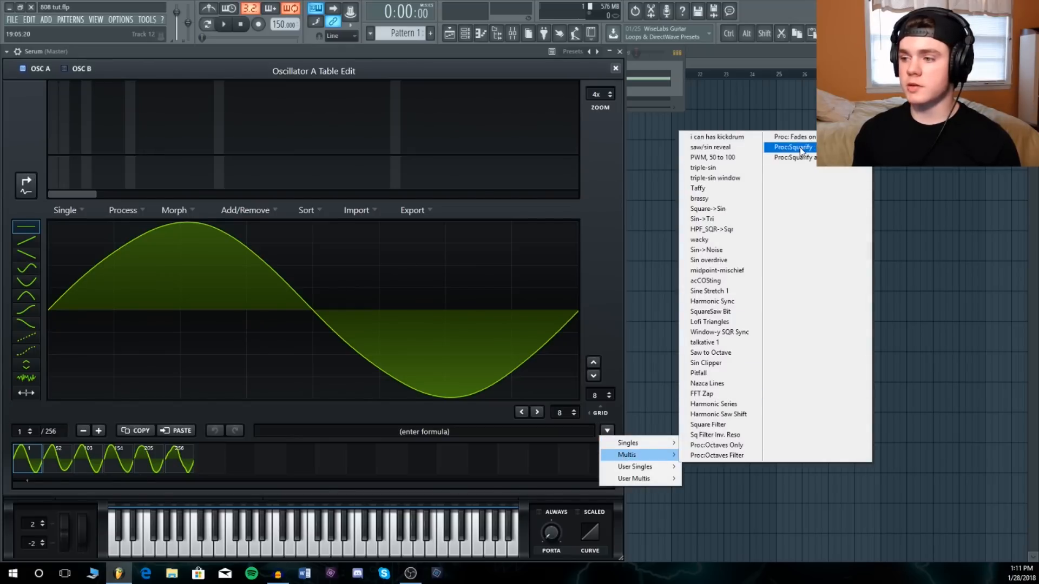
click(792, 147)
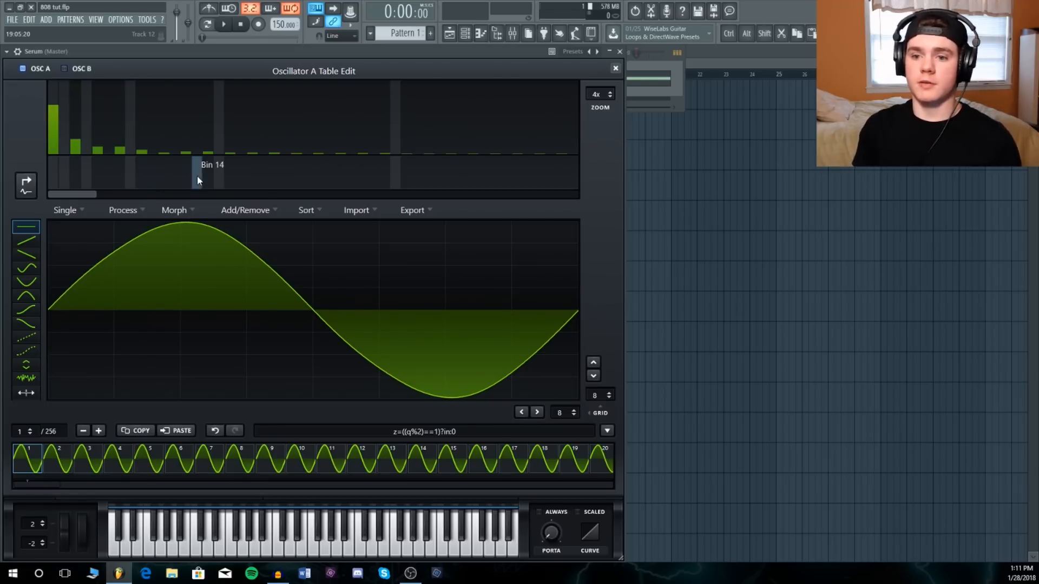
click(123, 210)
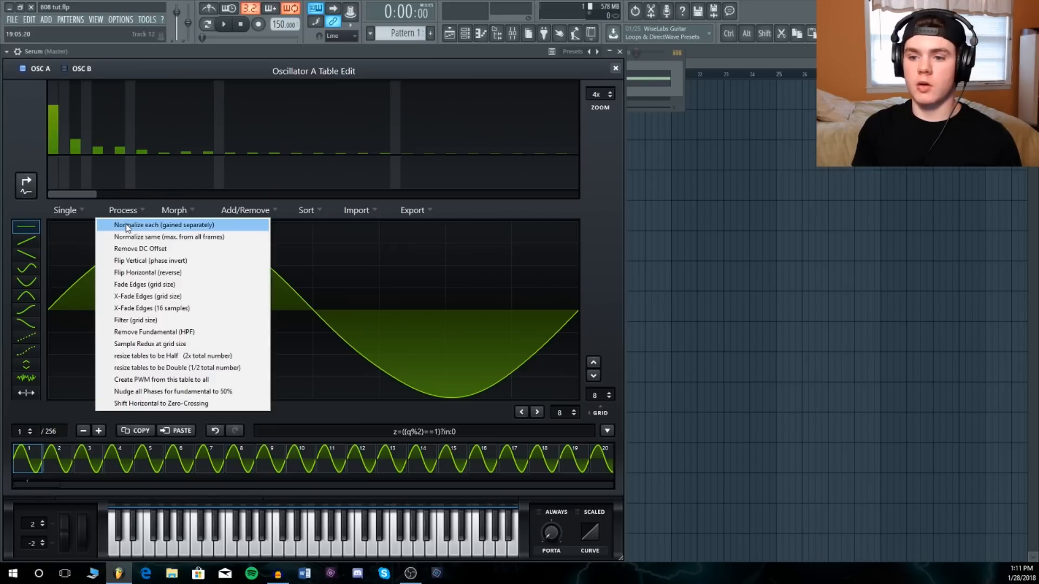
click(173, 220)
click(615, 69)
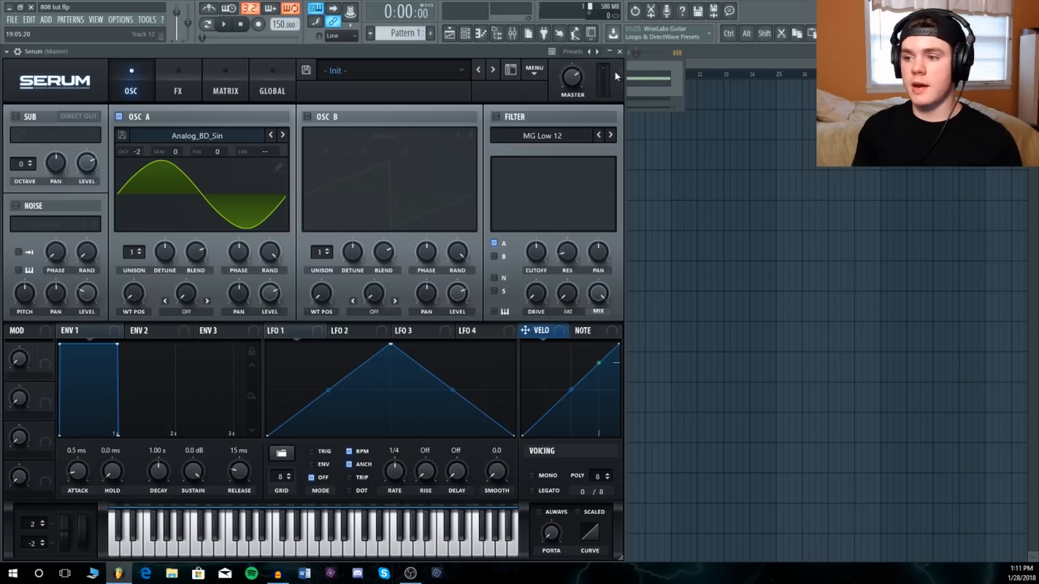
Play the pattern while sweeping oscillator A's wavetable position up and back down.
click(229, 24)
drag(133, 294, 155, 155)
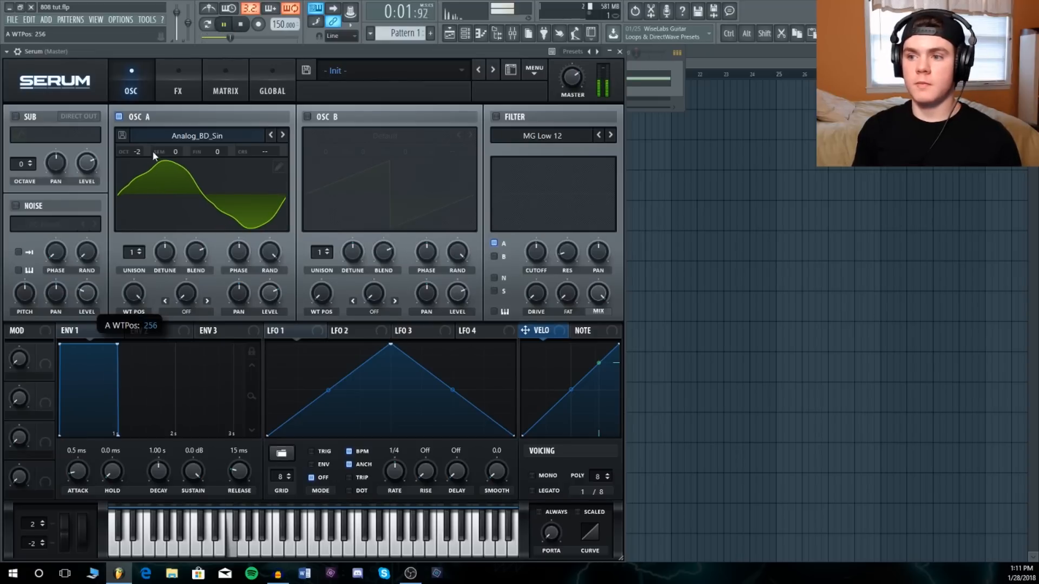
drag(152, 167, 154, 174)
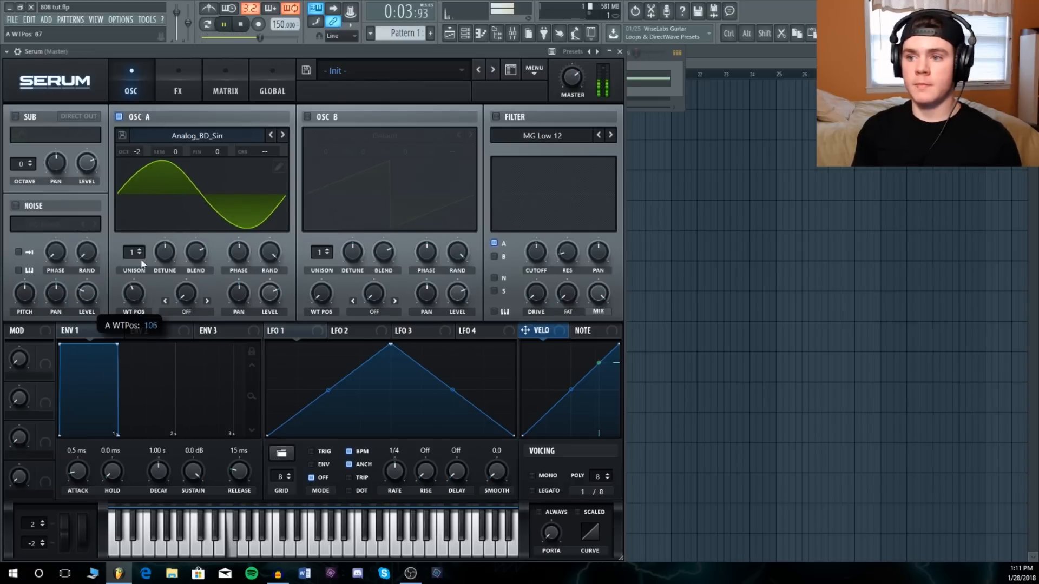
click(241, 24)
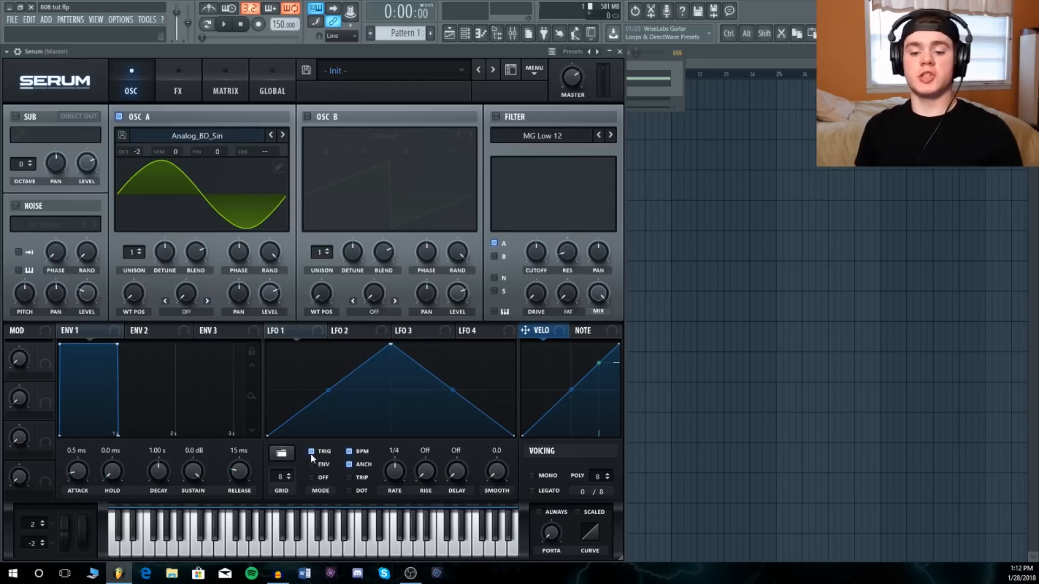
Switch LFO 1 to envelope mode and shape it into a steep falling decay curve.
click(313, 465)
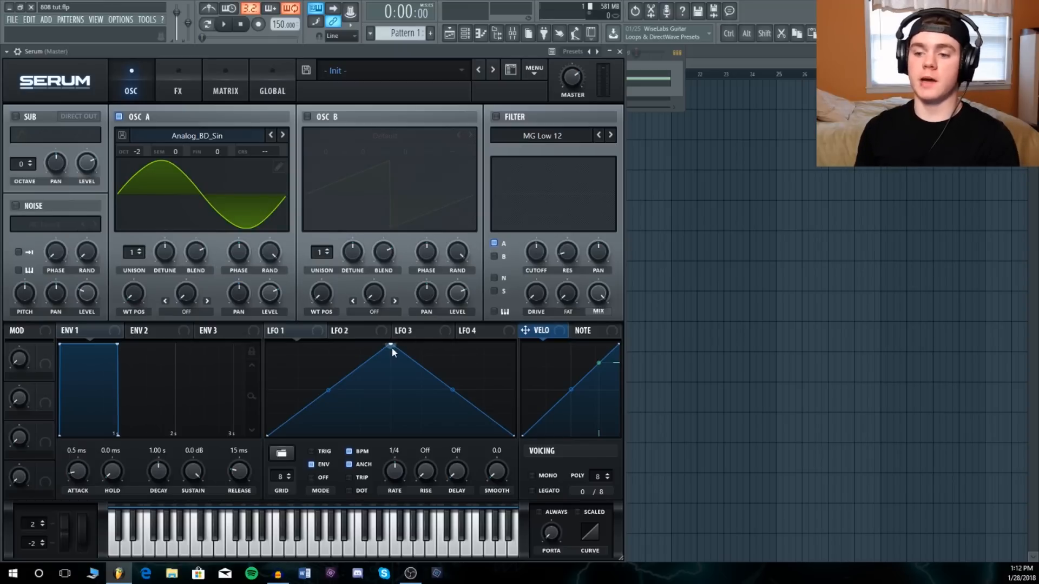
drag(391, 348, 268, 348)
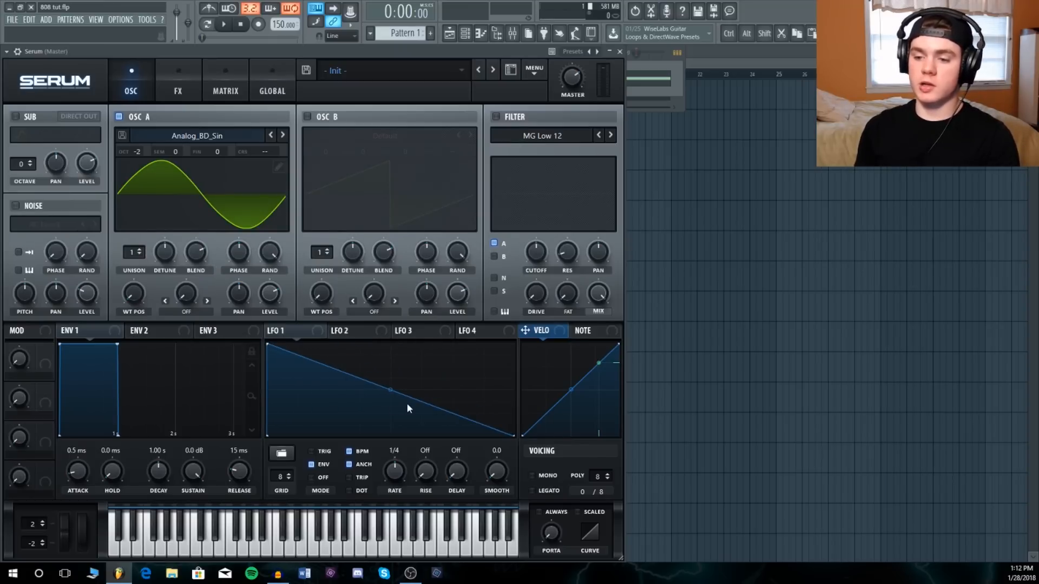
mouse_move(391, 389)
mouse_down()
mouse_move(333, 424)
mouse_move(287, 421)
mouse_move(278, 397)
mouse_up()
drag(403, 430, 400, 445)
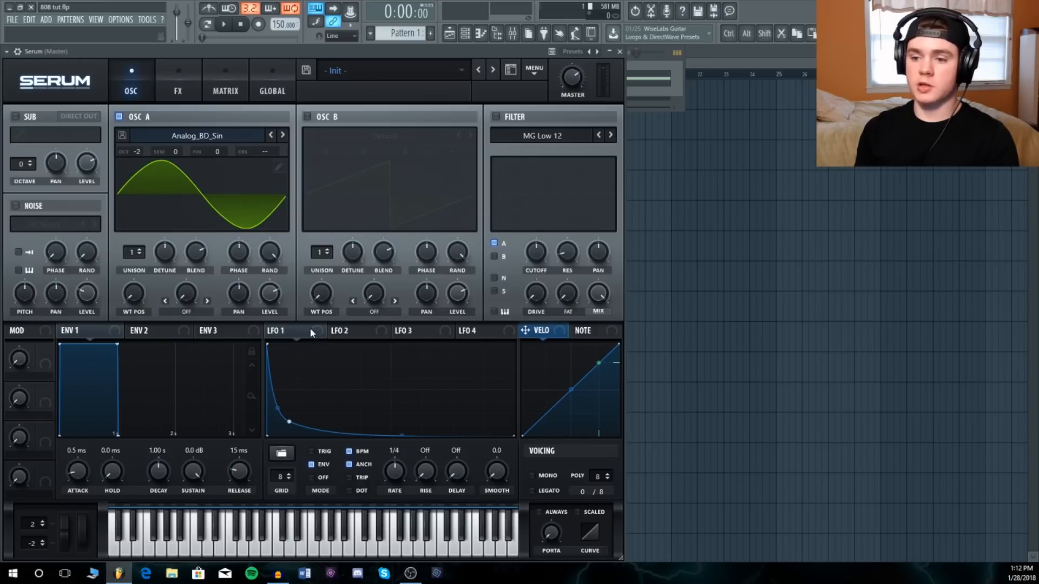
Route LFO 1 to oscillator A's coarse pitch, slow its rate, and audition the pitch drop.
mouse_move(280, 331)
mouse_down()
mouse_move(292, 157)
mouse_move(270, 152)
mouse_up()
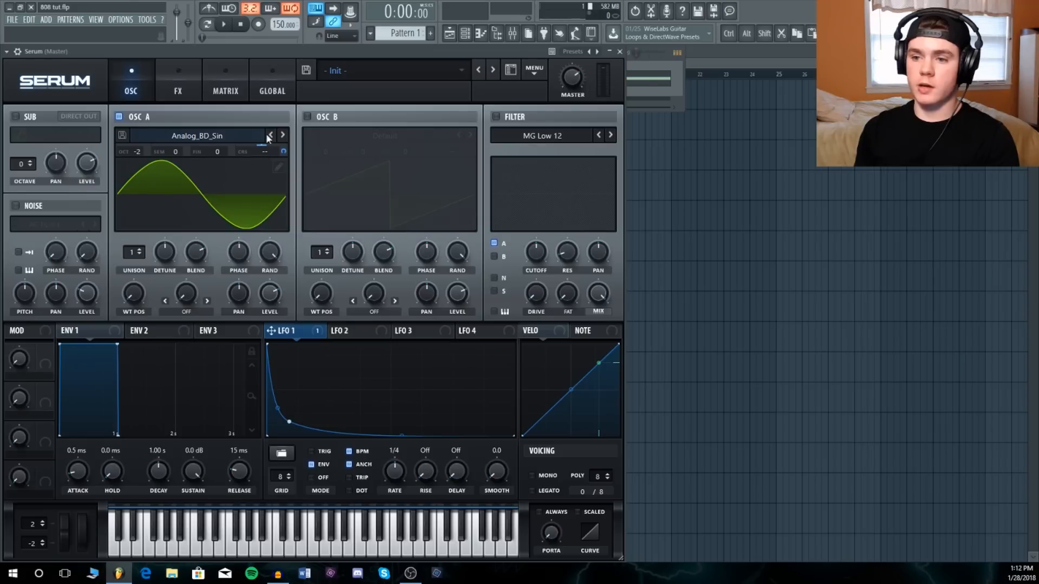
key(space)
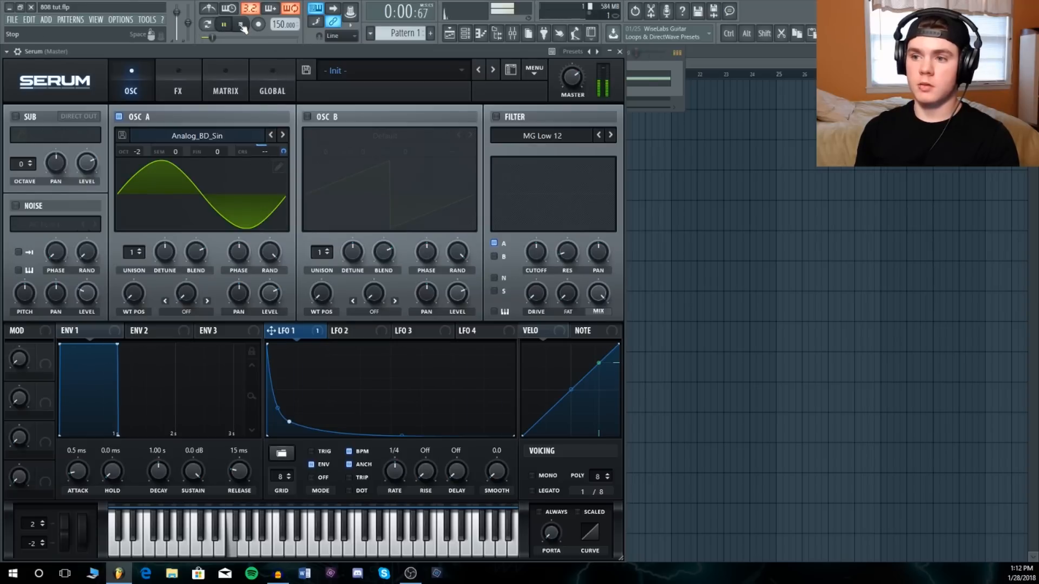
click(242, 25)
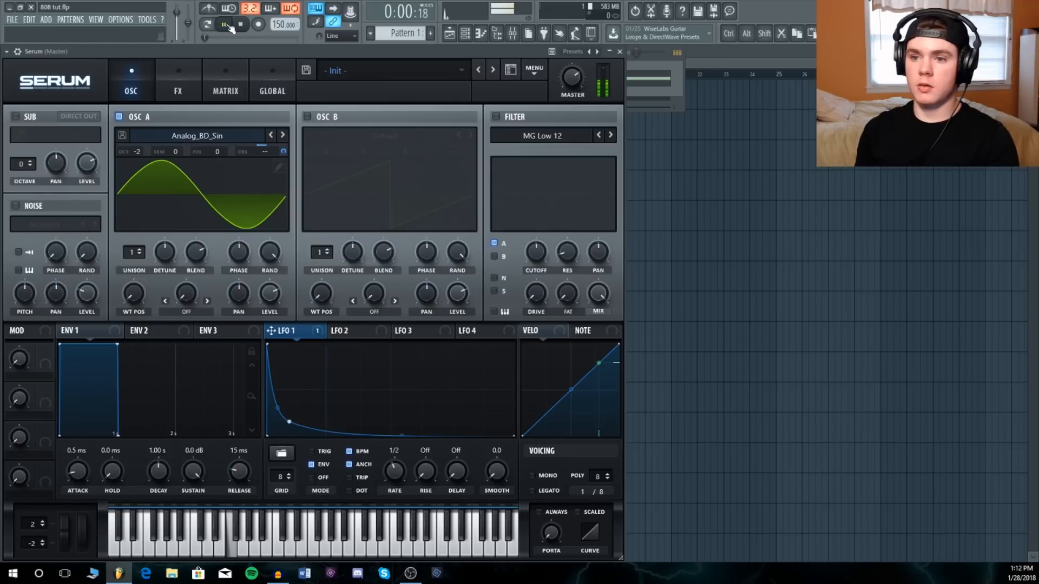
drag(395, 473, 399, 477)
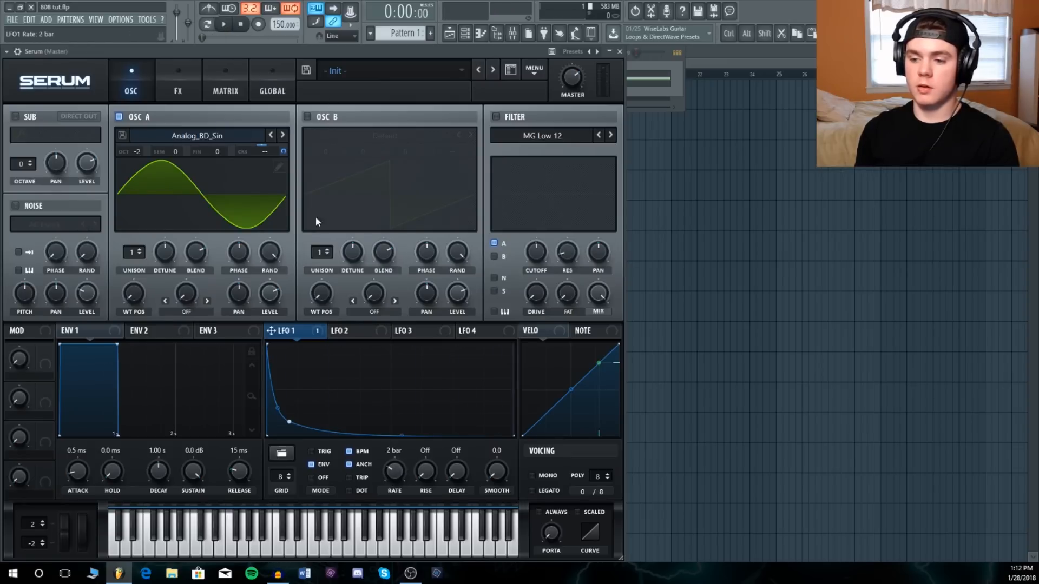
key(space)
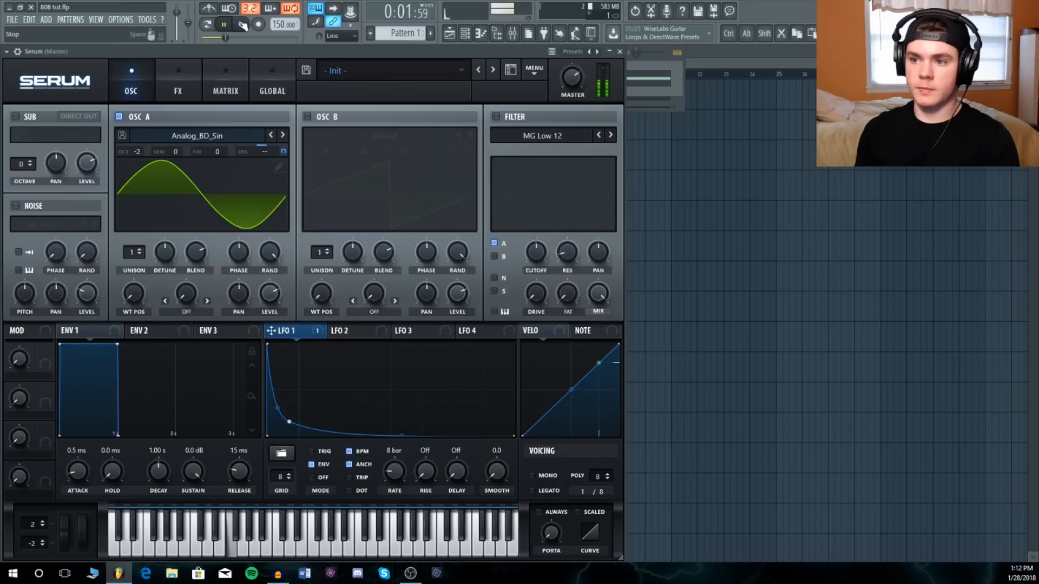
click(243, 25)
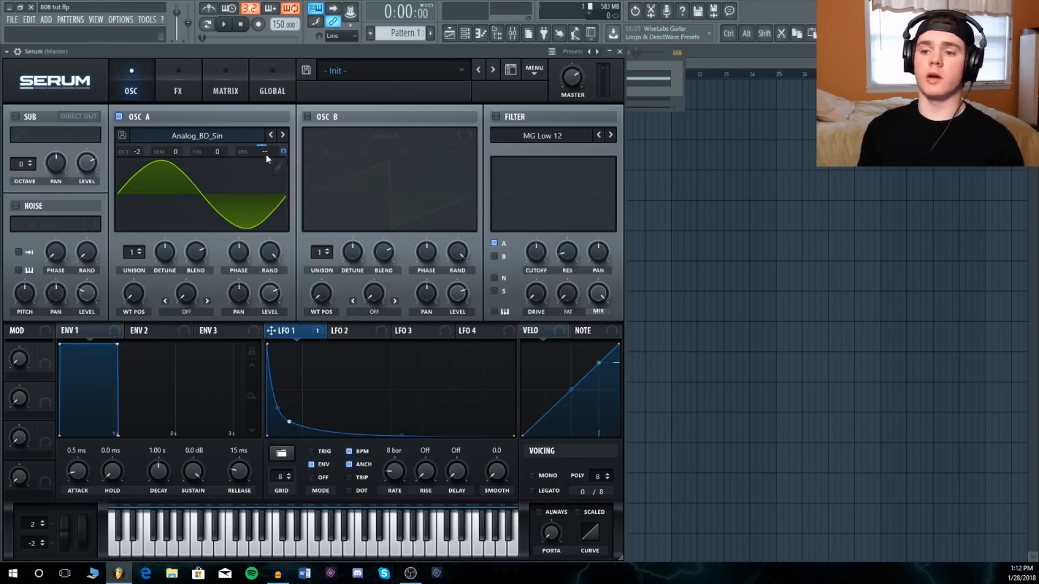
right_click(261, 151)
Speed up LFO 1's rate toward 2 bars, auditioning the 808 between changes.
click(263, 152)
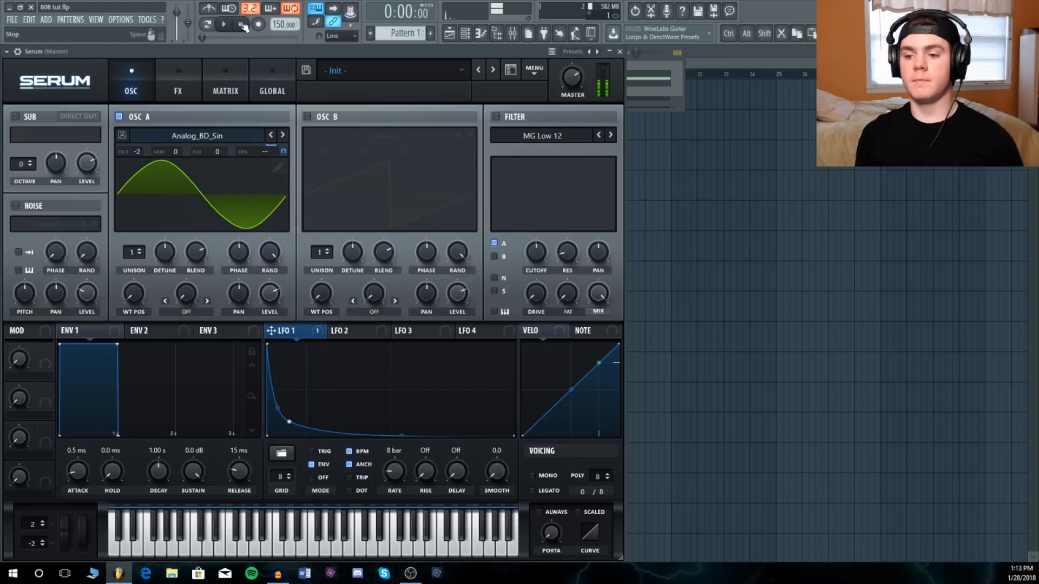
click(242, 24)
drag(393, 476, 395, 470)
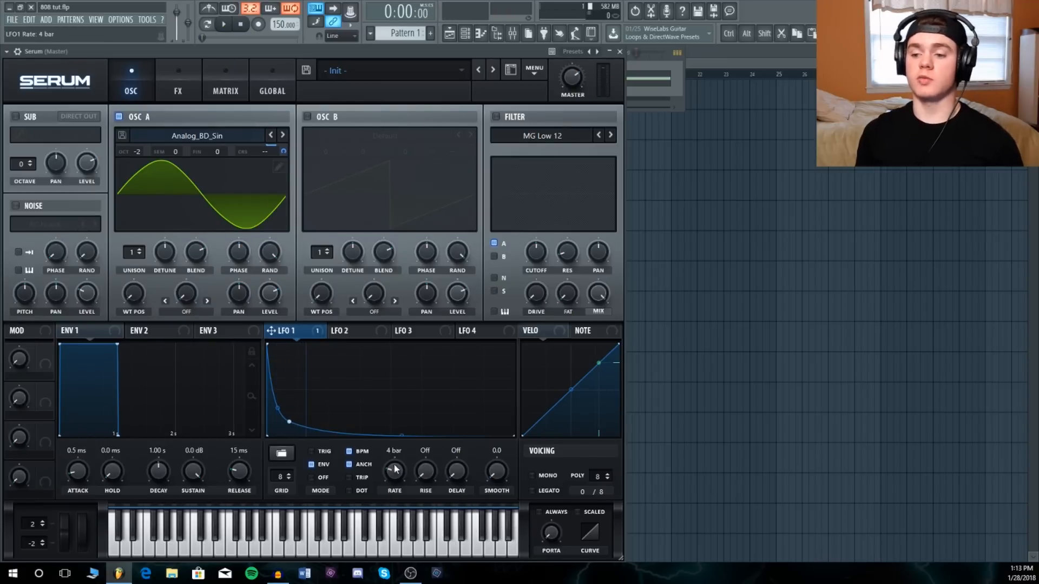
click(224, 24)
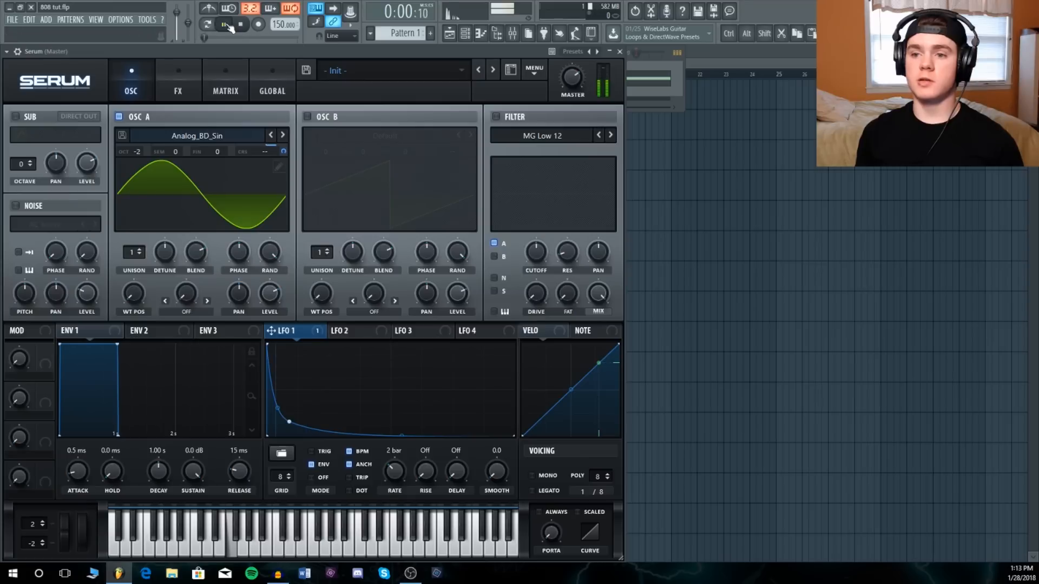
click(242, 25)
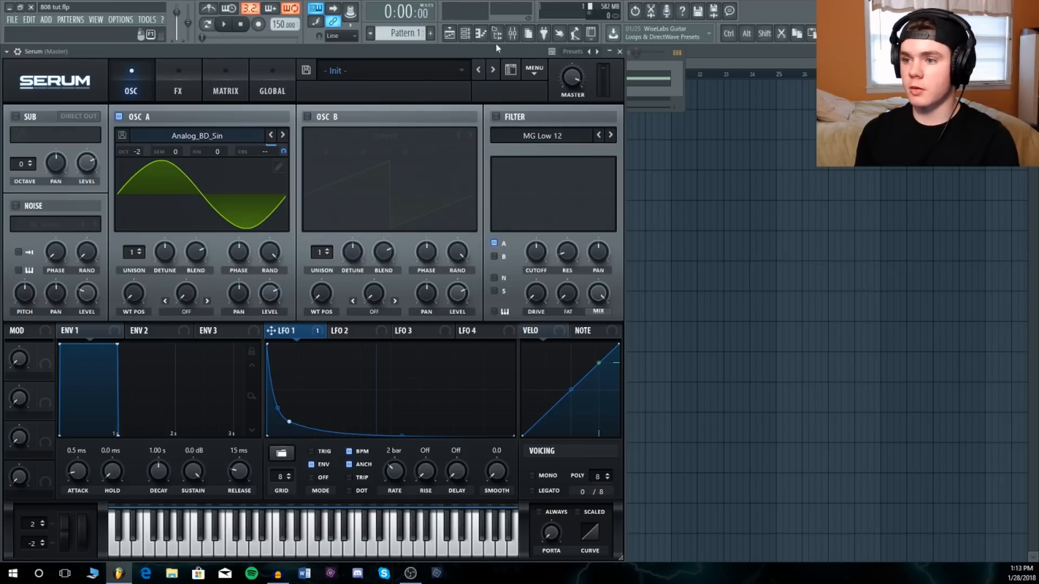
key(space)
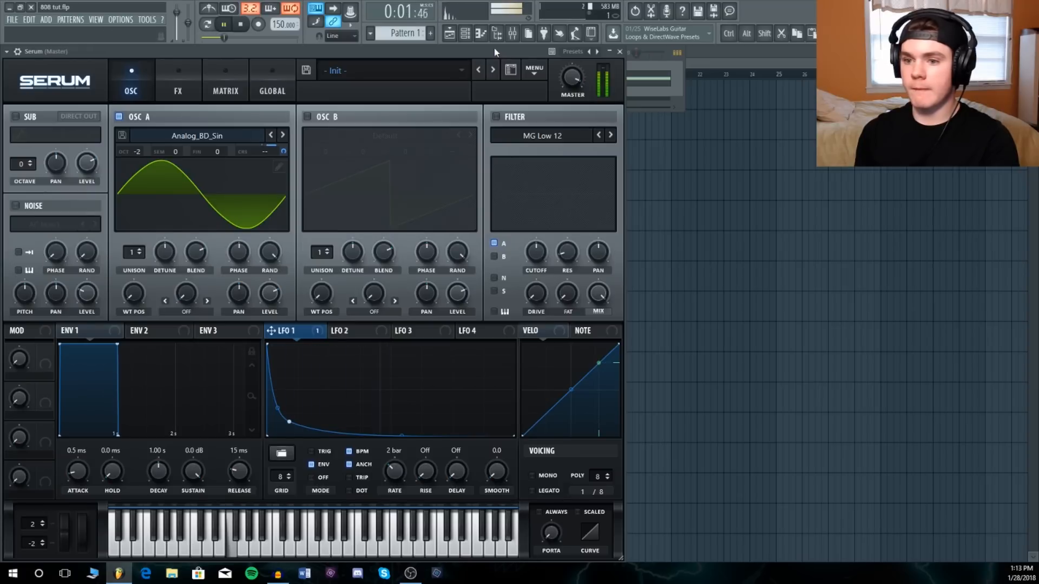
key(space)
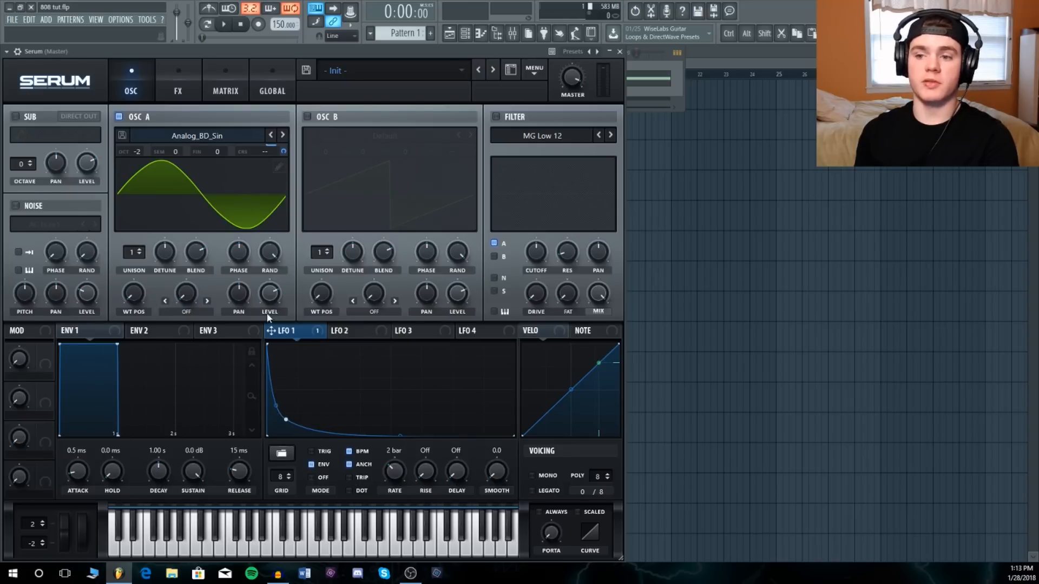
key(space)
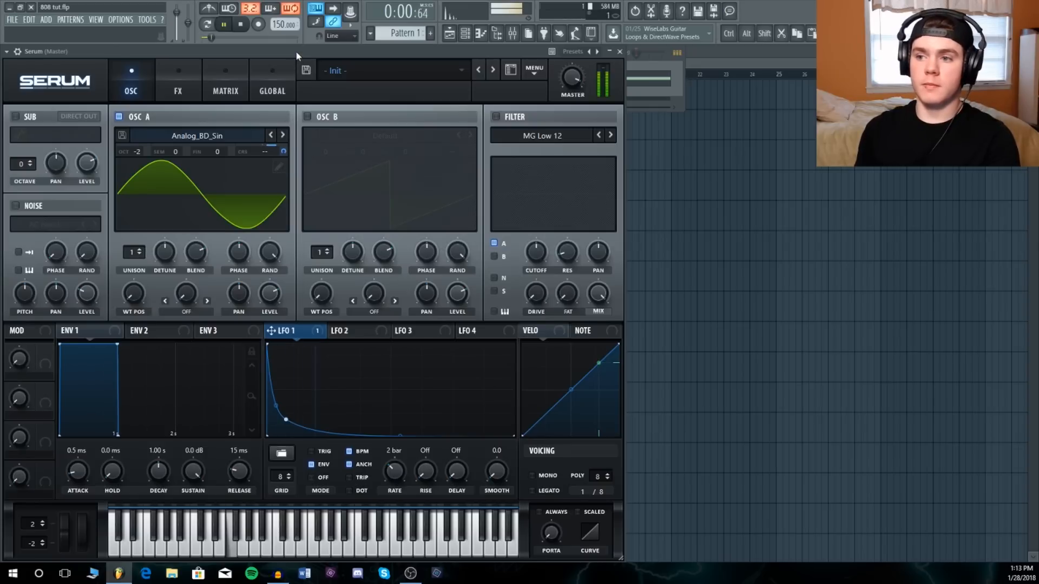
Set LFO 1's coarse-pitch modulation depth on oscillator A to 21 and test with notes.
key(space)
drag(283, 150, 285, 142)
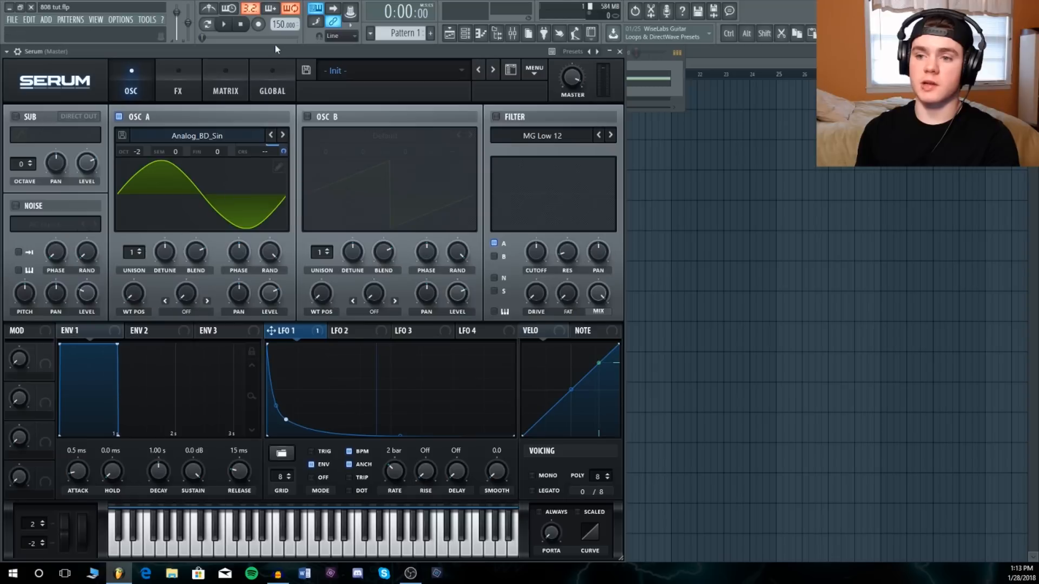
key(z)
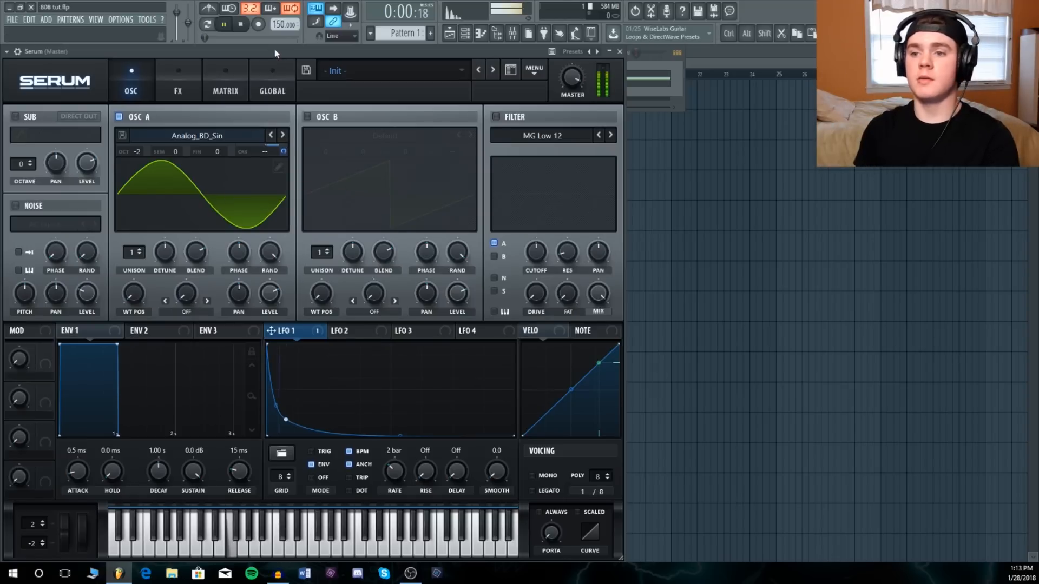
key(z)
key(z)
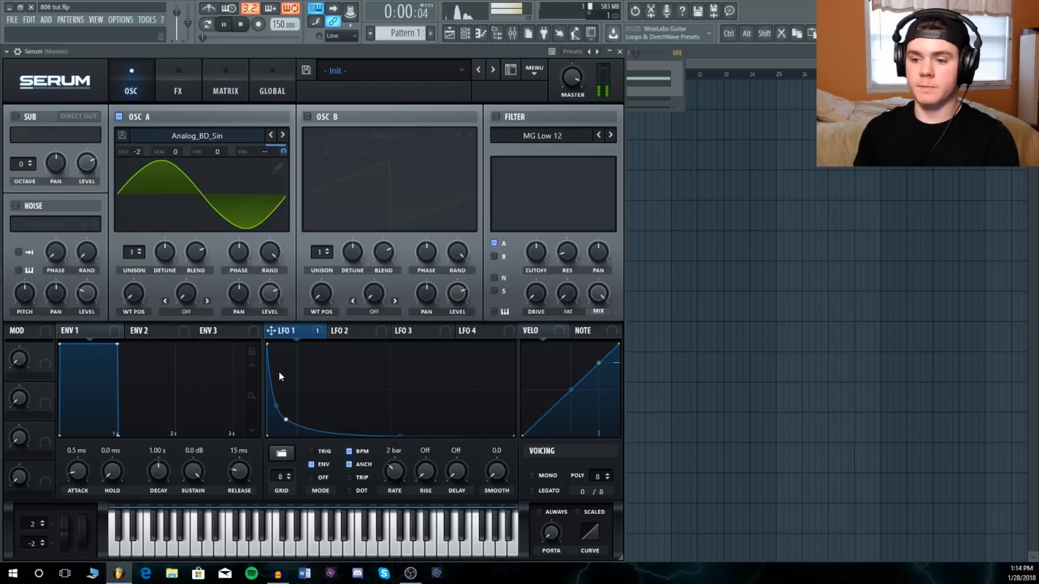
key(z)
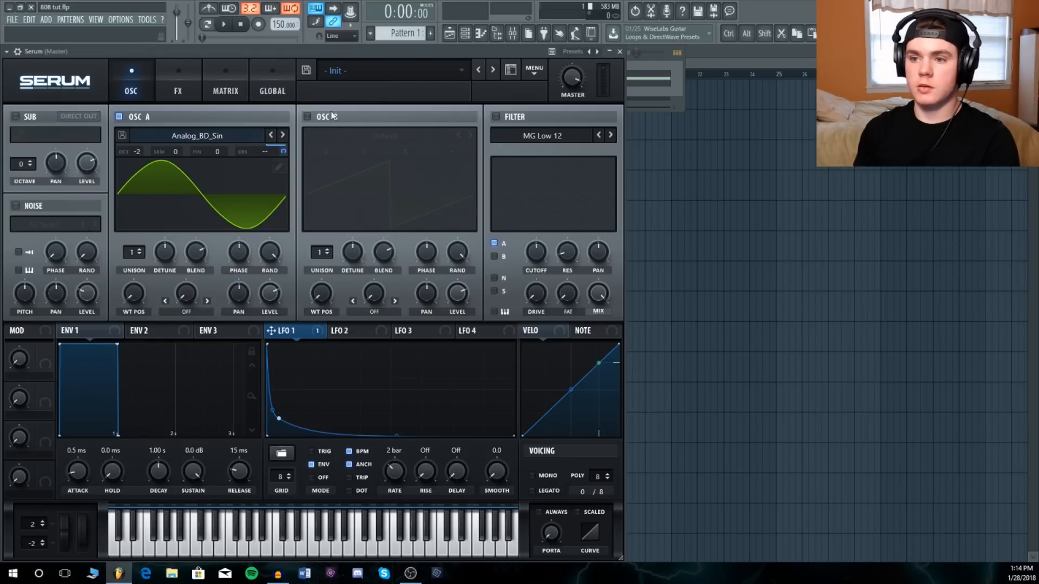
Audition again, then bend the LFO 1 curve and add a new point to it.
key(space)
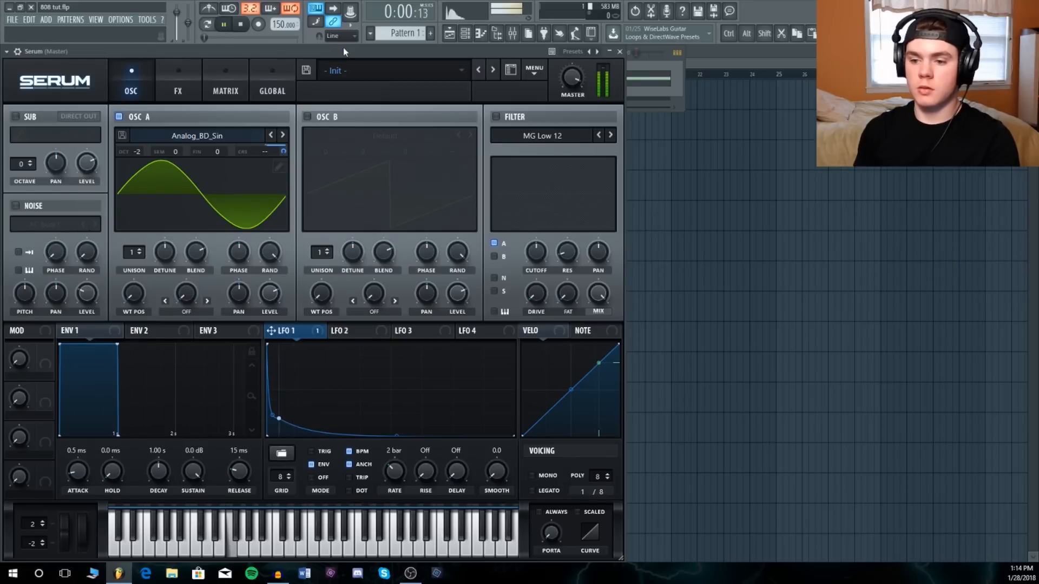
key(space)
drag(278, 418, 275, 412)
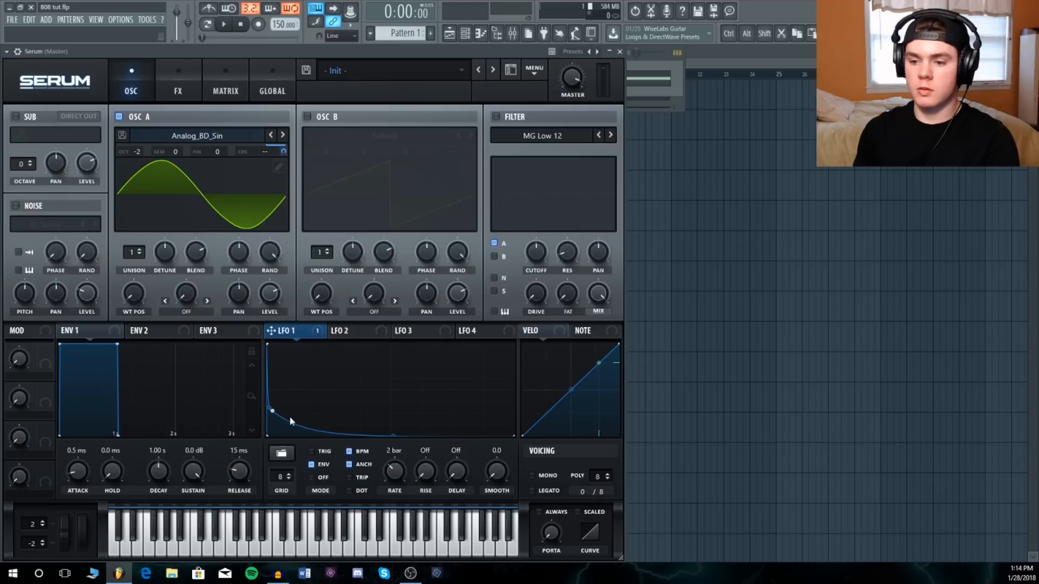
double_click(284, 428)
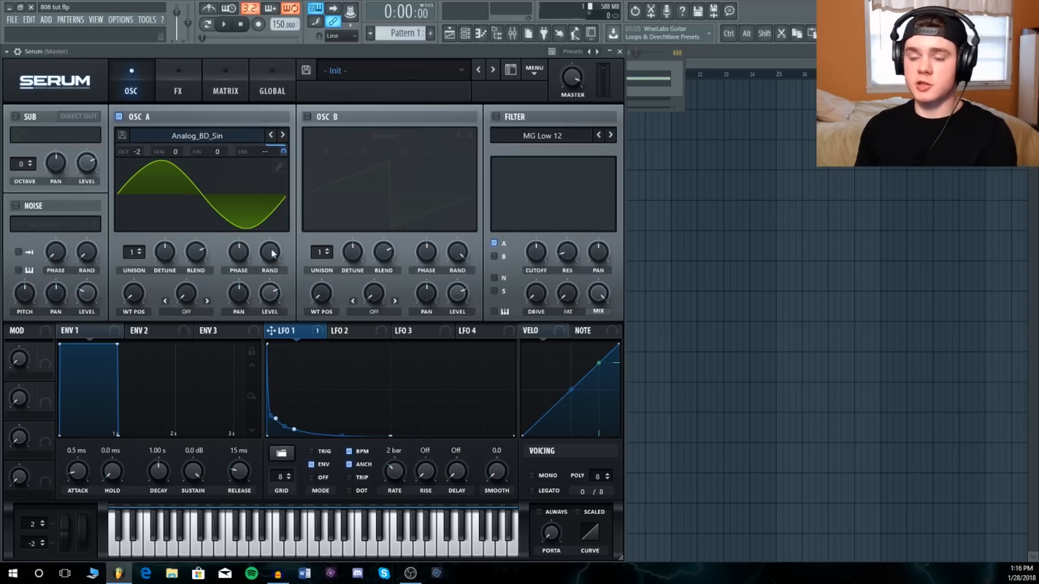
Set oscillator A's random phase to 0% and its start phase to about 33°.
drag(270, 257, 270, 301)
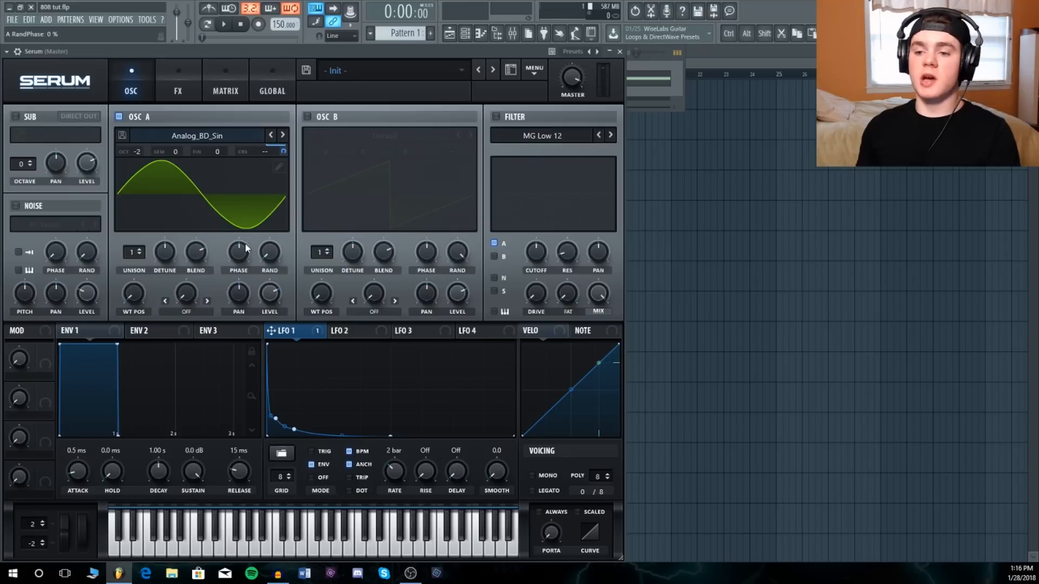
drag(239, 254, 239, 301)
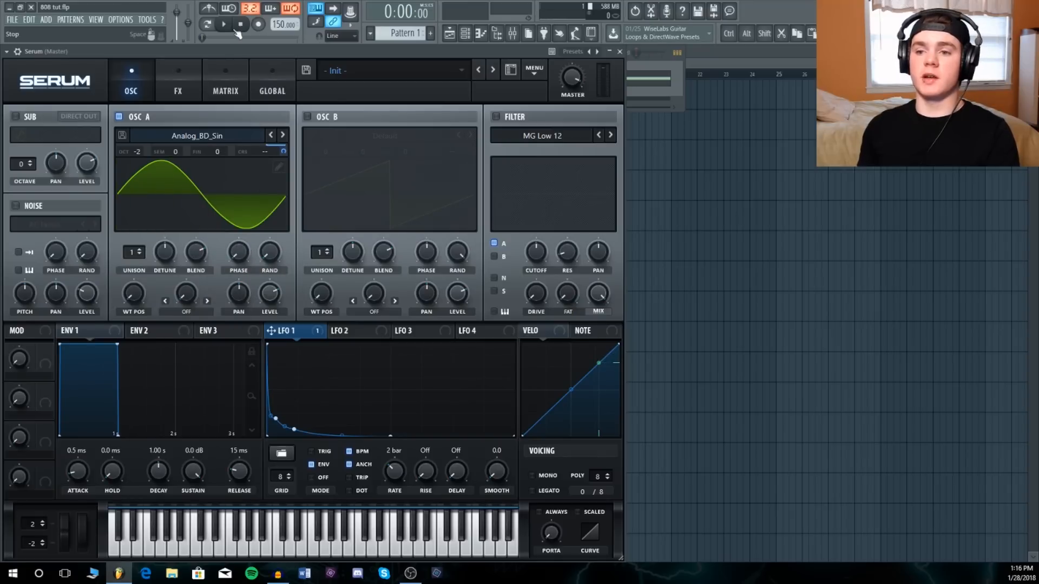
click(230, 532)
drag(240, 253, 238, 240)
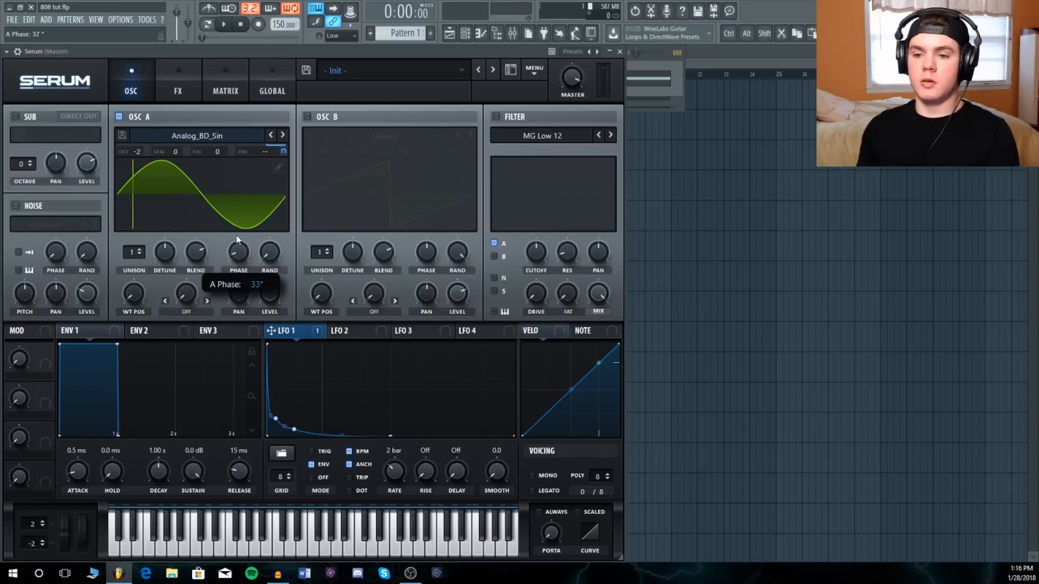
Play the pattern twice to audition the phase-adjusted 808.
key(space)
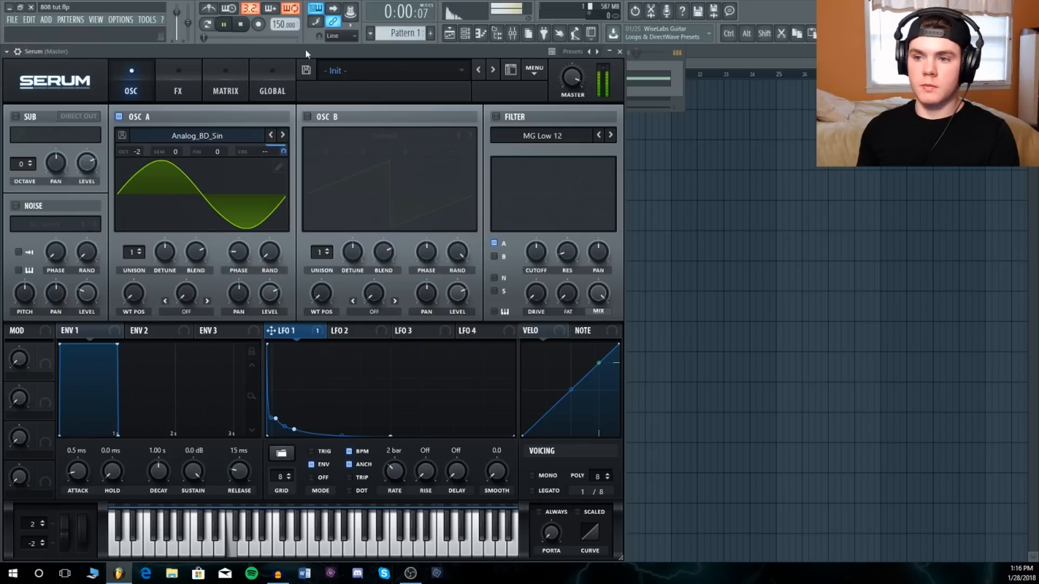
key(space)
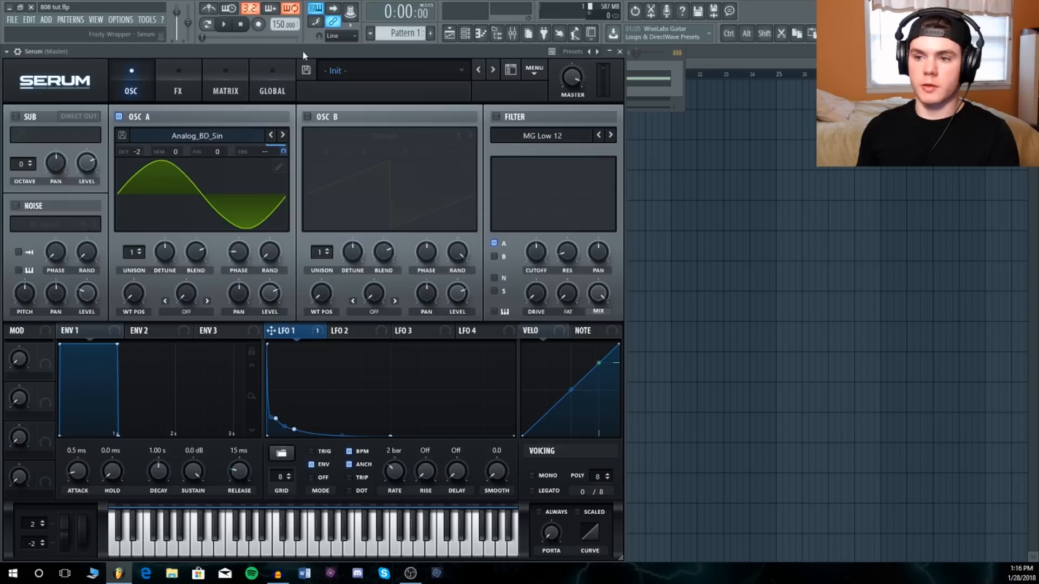
key(space)
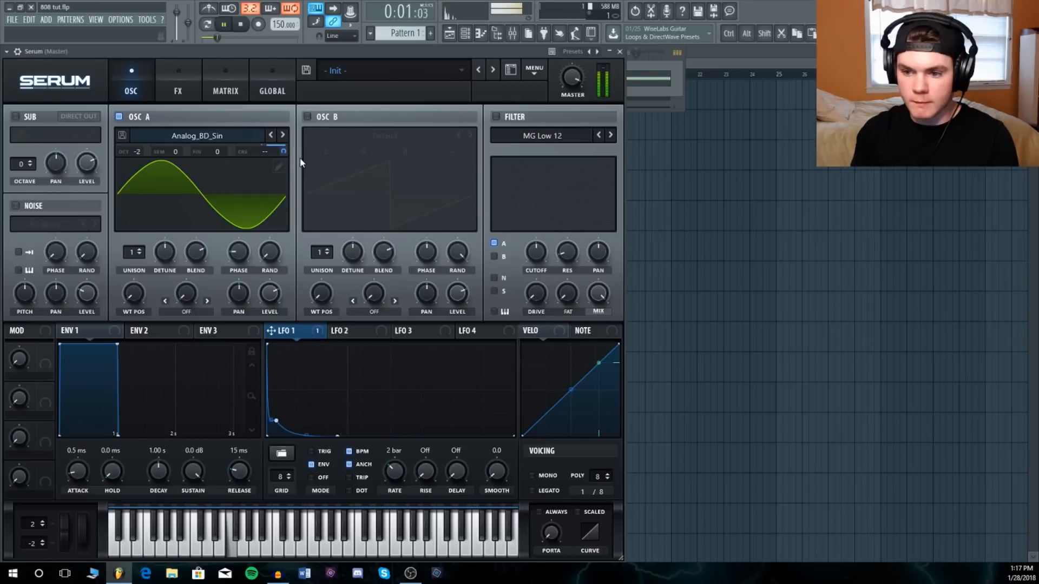
key(space)
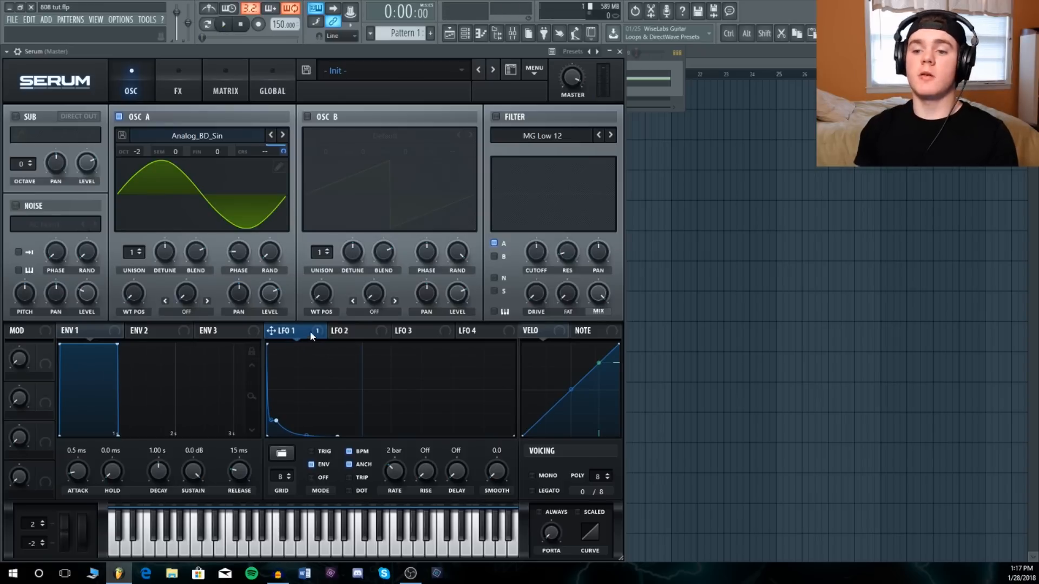
Have LFO 1 sweep oscillator A's wavetable position at about 67 depth and audition it.
drag(132, 296, 133, 280)
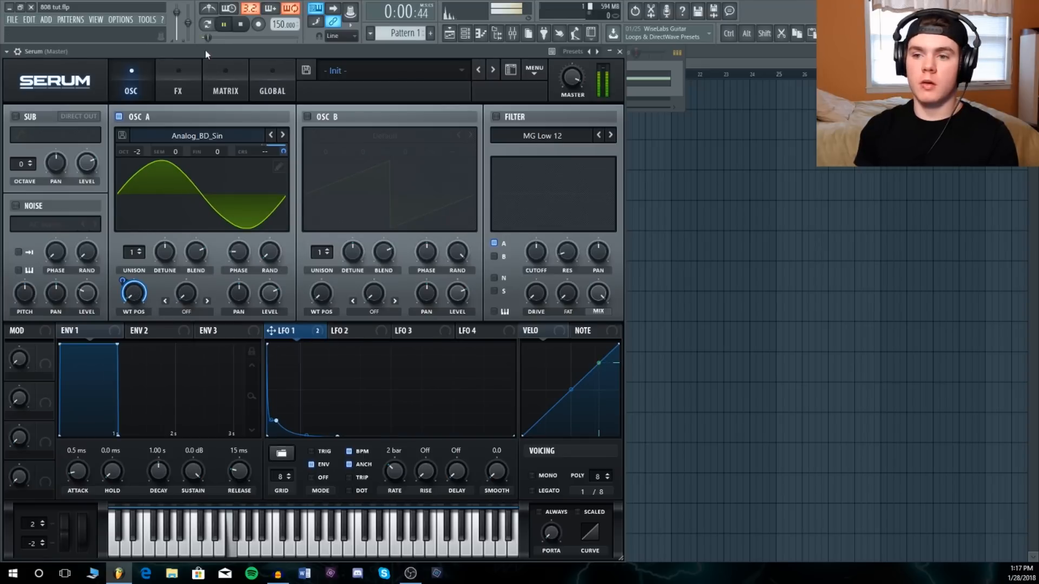
key(space)
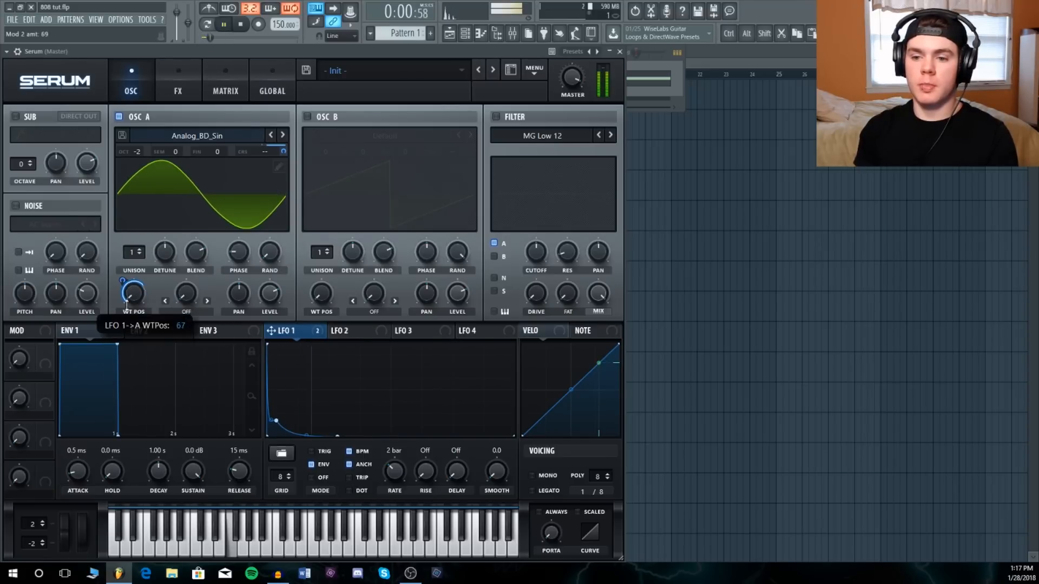
key(space)
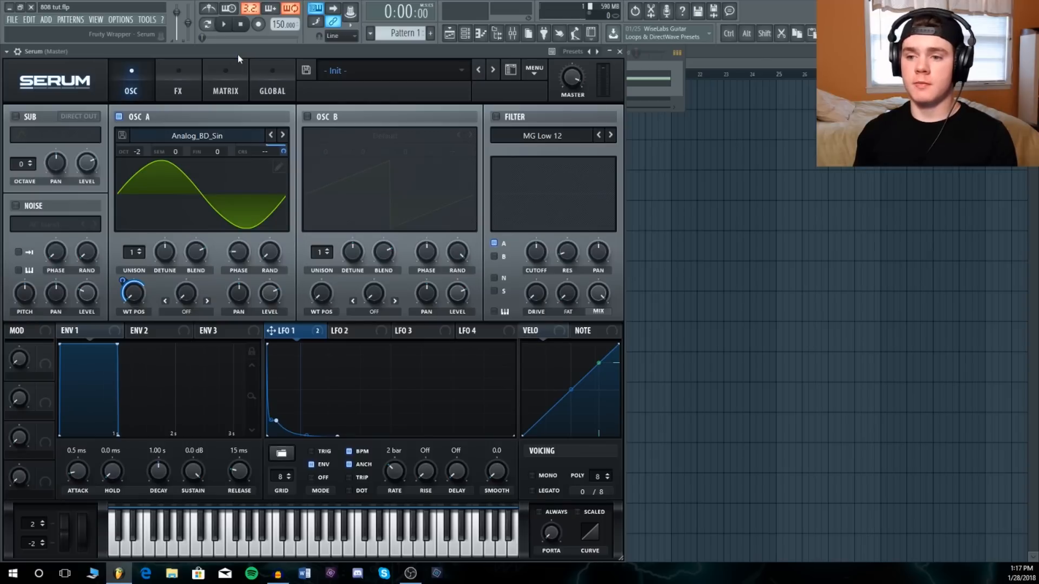
key(space)
key(space)
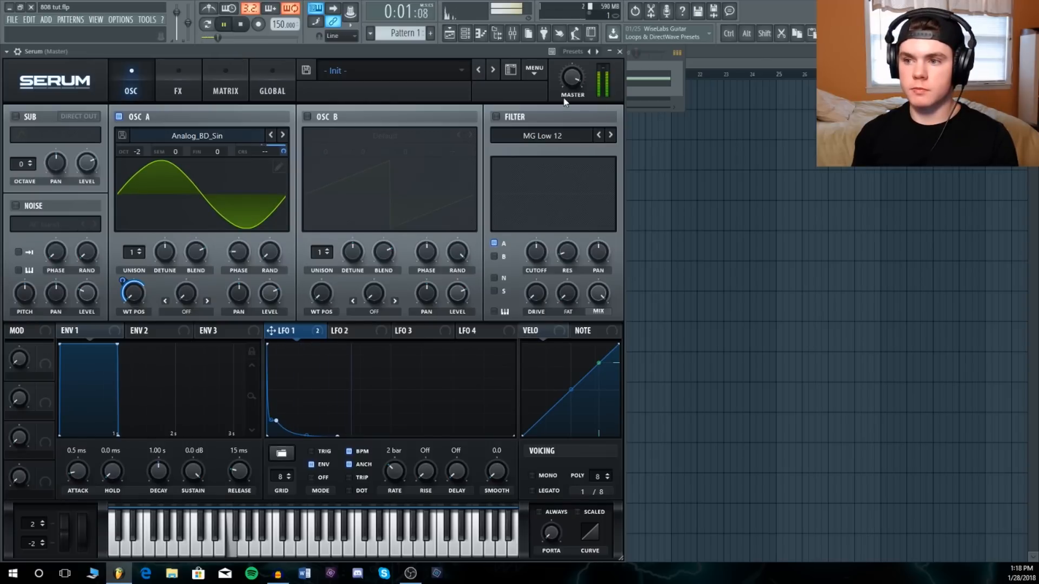
click(177, 73)
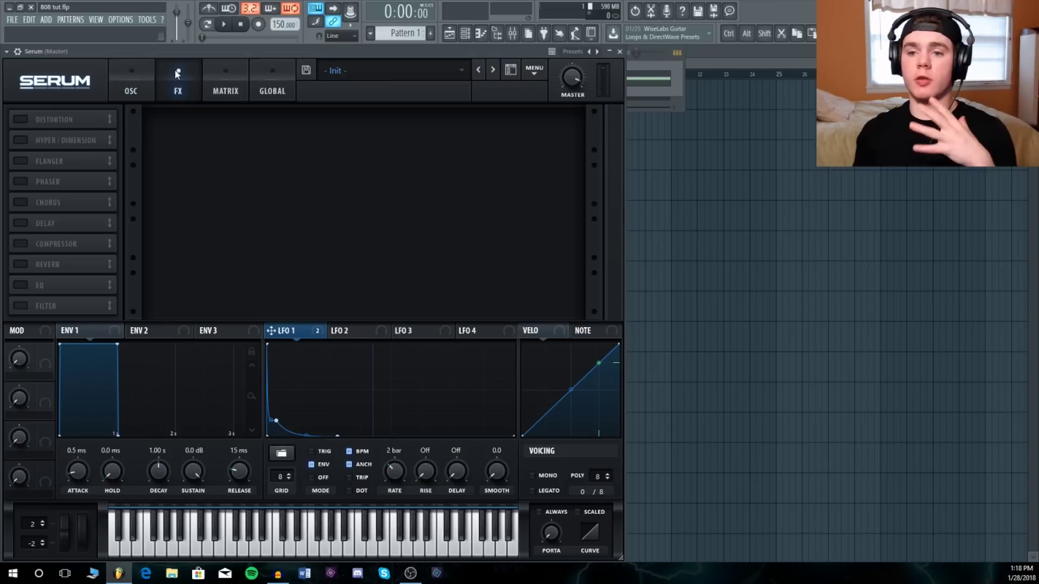
Enable Serum's Distortion, raise its drive and switch the type to Asym.
click(20, 119)
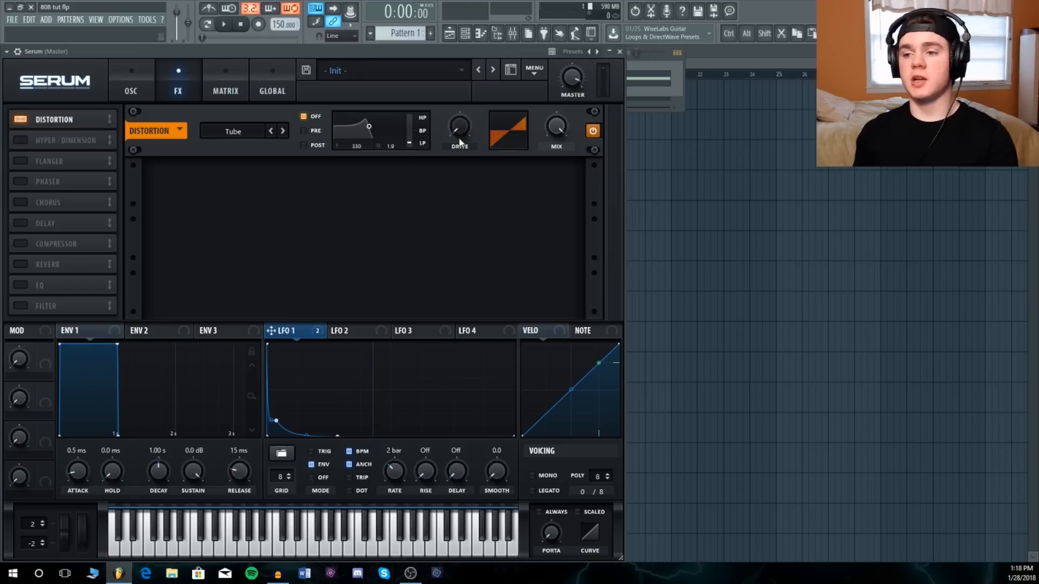
drag(460, 128, 476, 61)
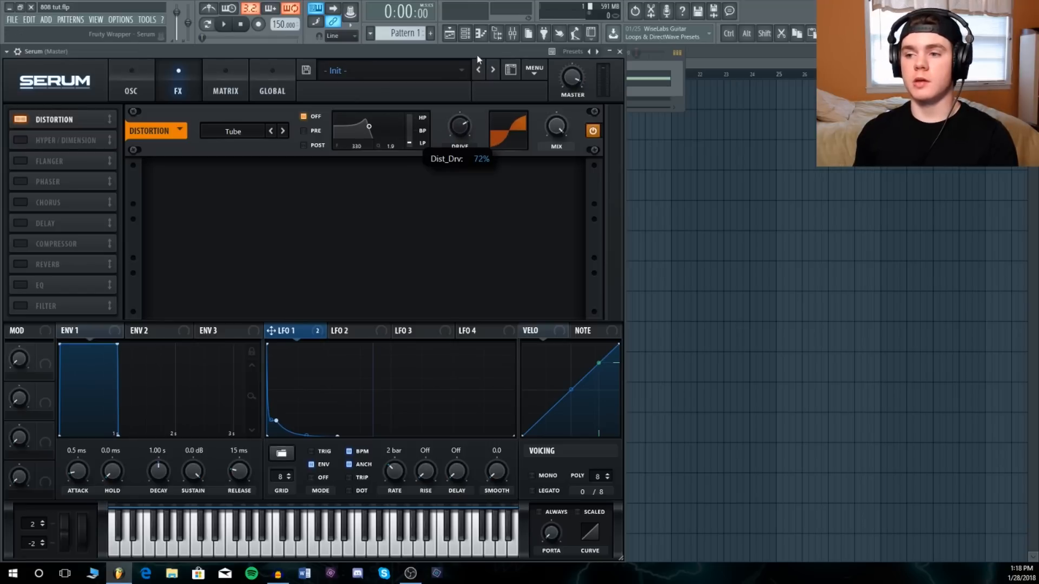
key(space)
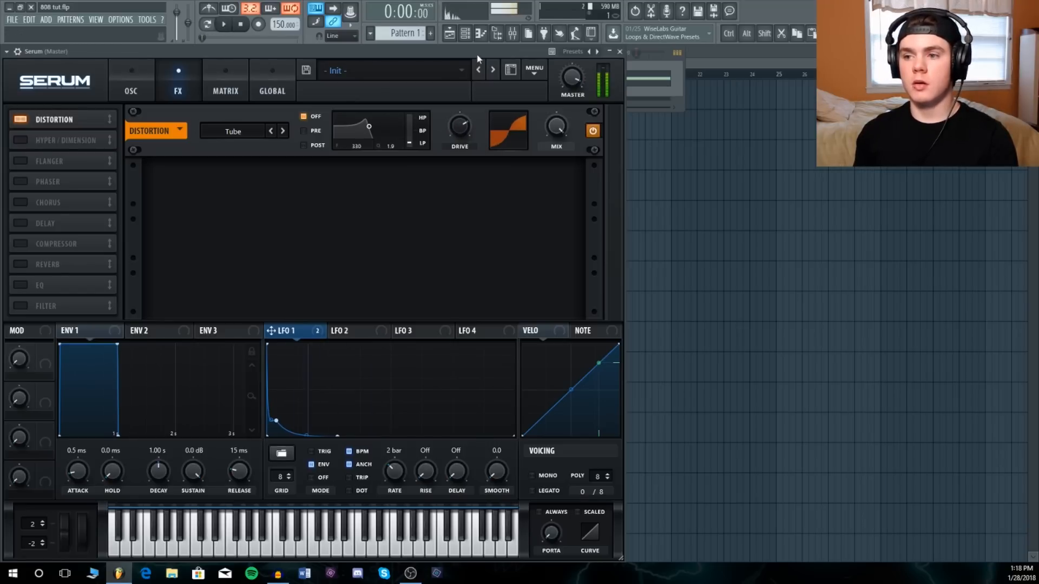
key(space)
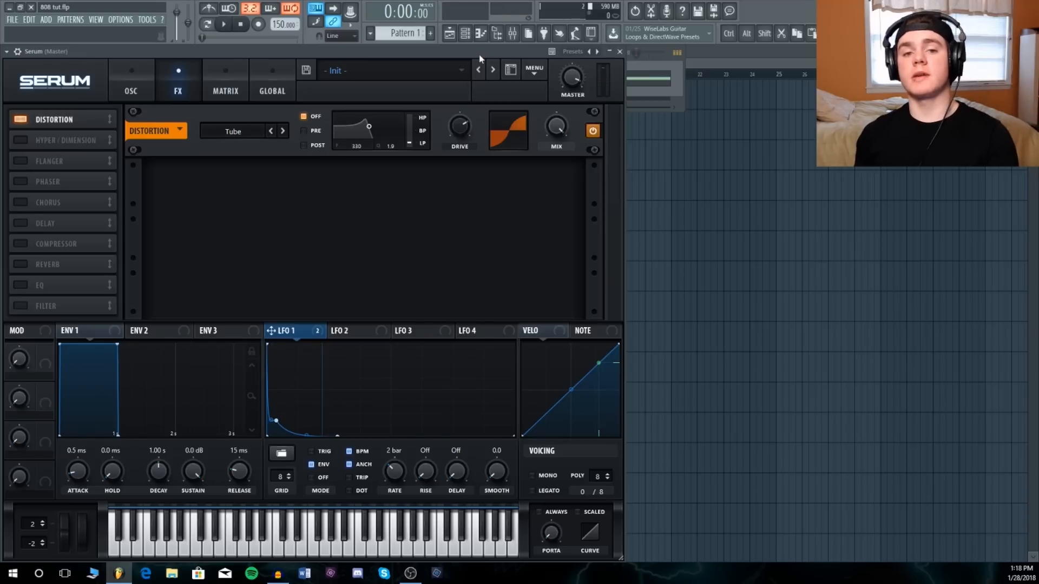
click(233, 131)
click(230, 253)
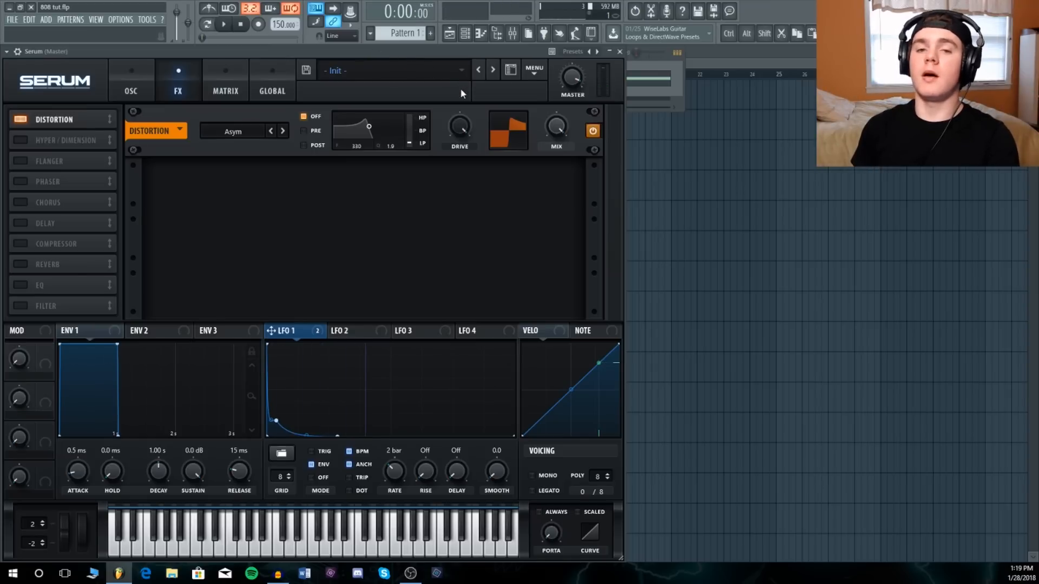
key(space)
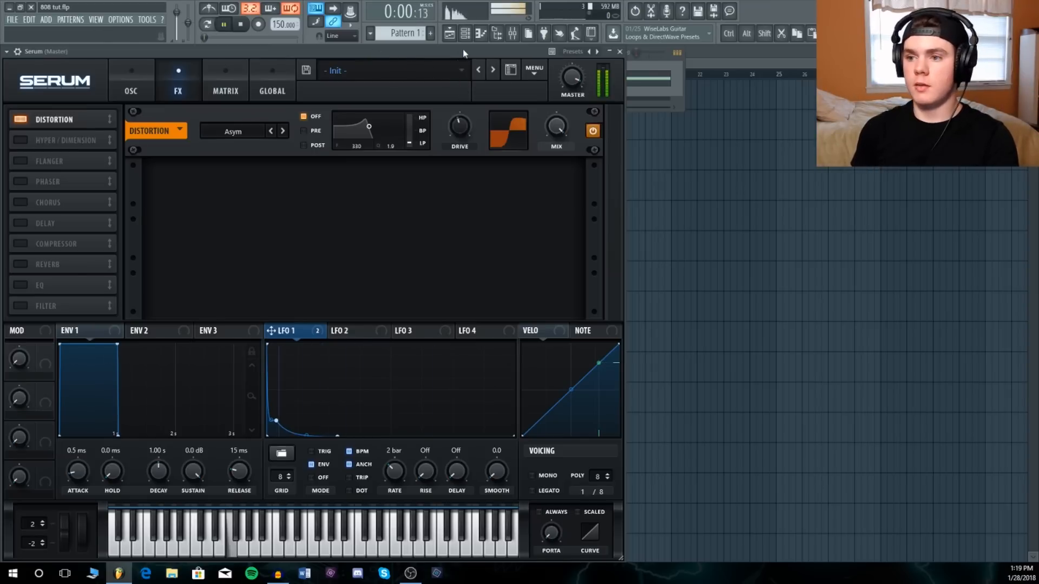
key(space)
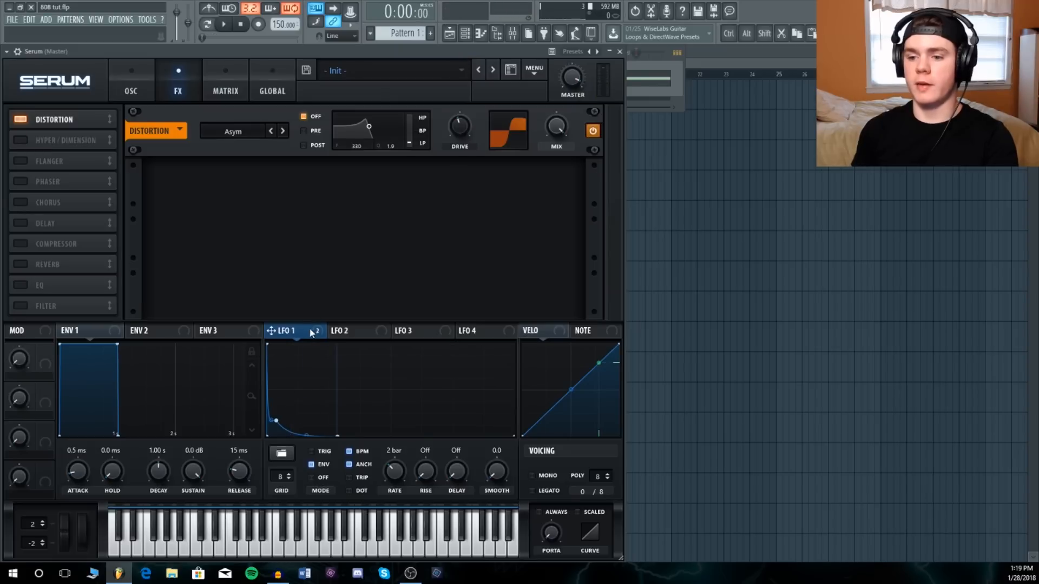
Route LFO 1 to the distortion drive, audition it, then enable the Compressor effect.
drag(460, 124, 459, 126)
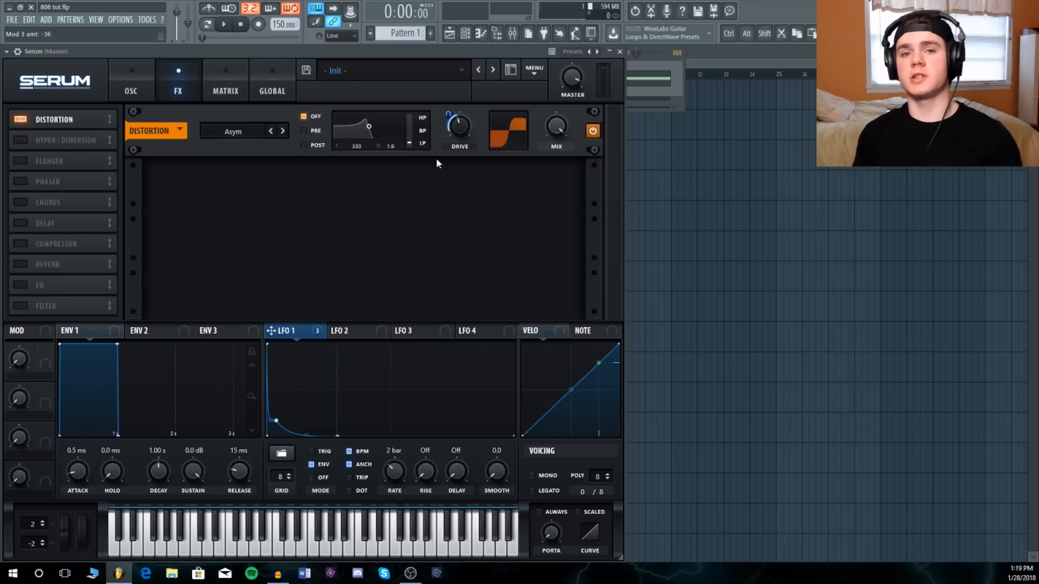
key(space)
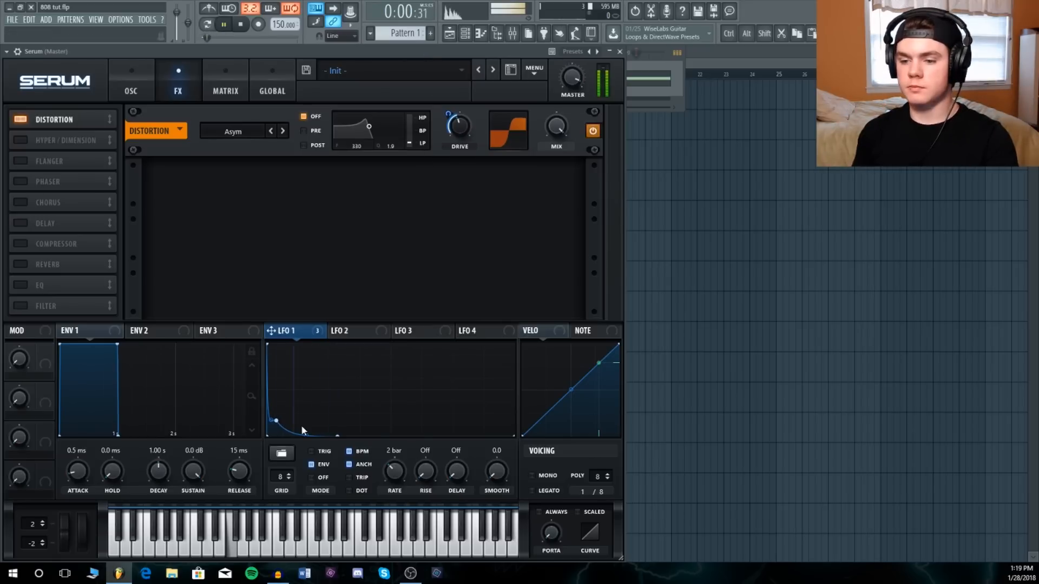
key(space)
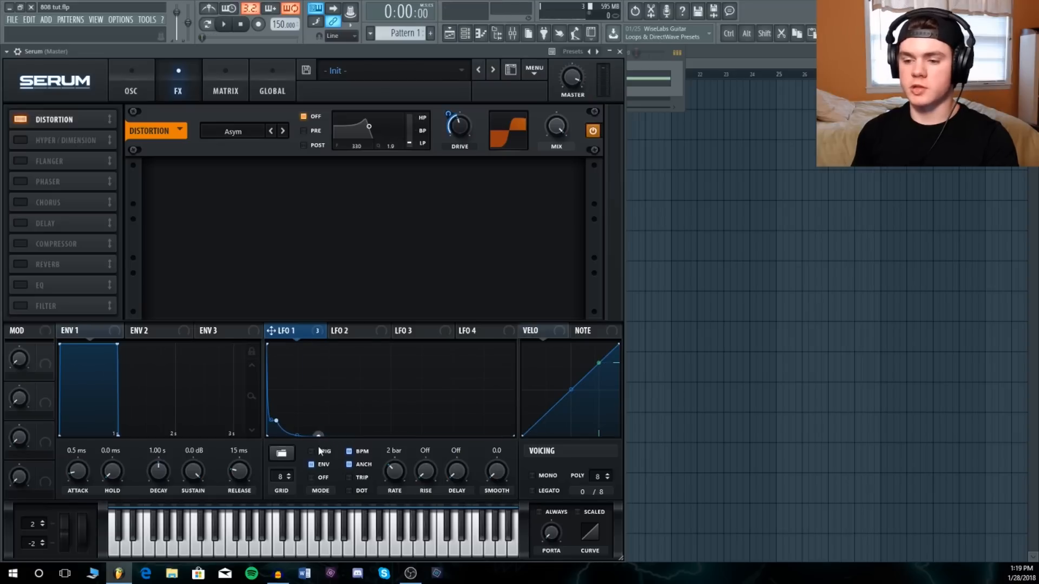
drag(231, 534, 231, 534)
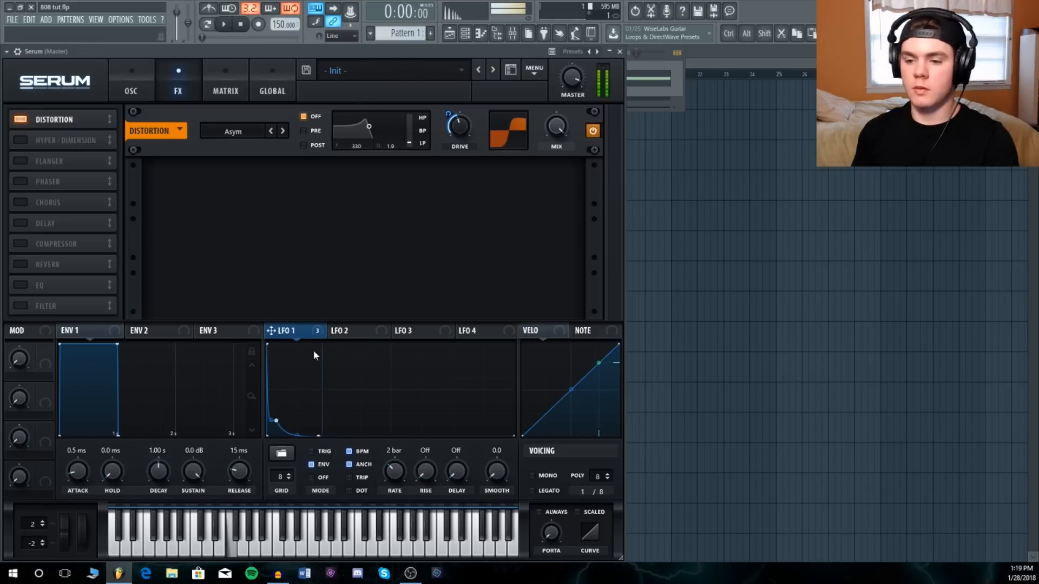
click(303, 543)
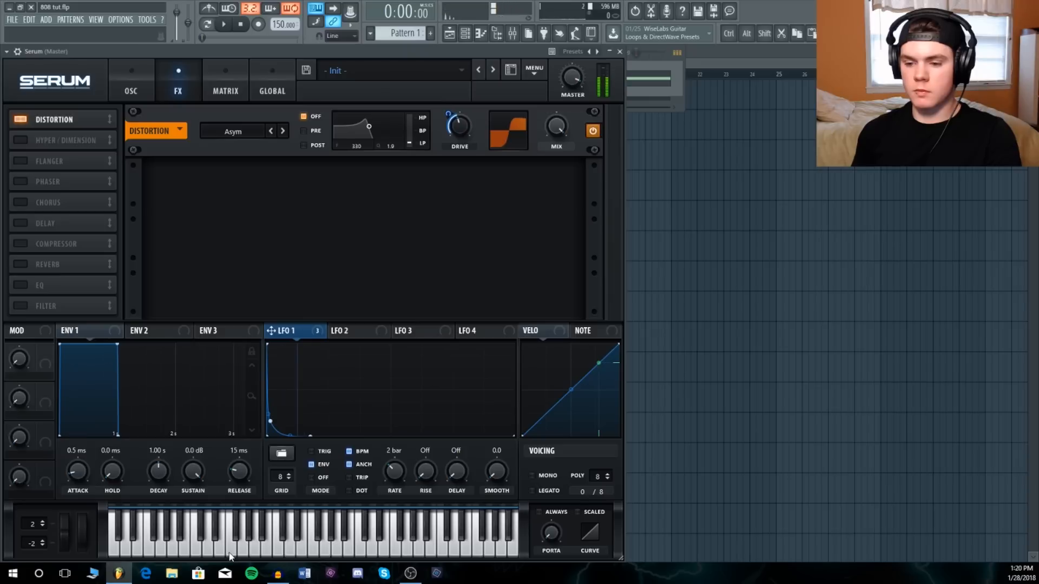
click(231, 536)
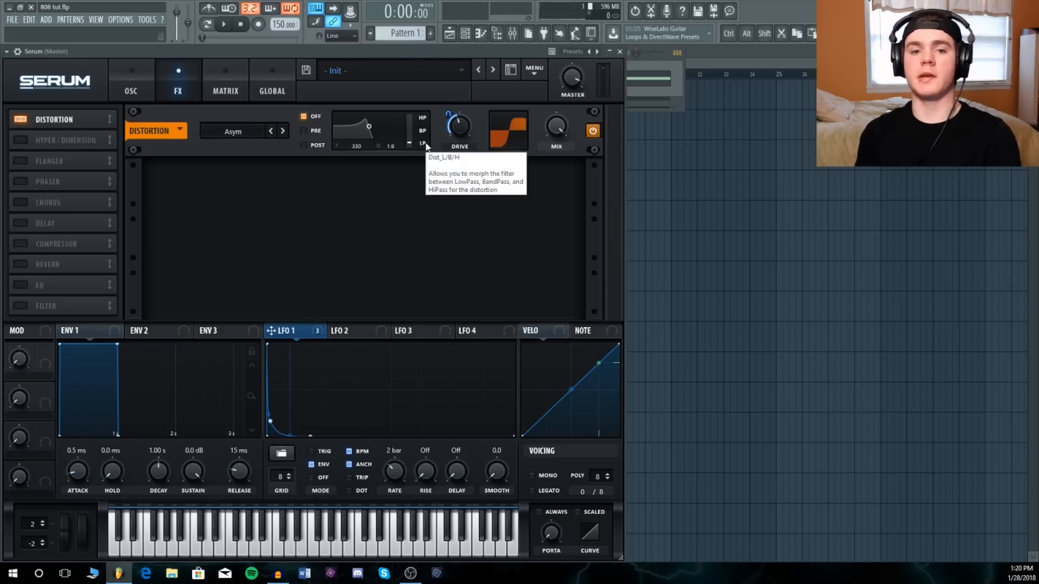
click(21, 244)
Move the compressor right below the distortion and switch it to multiband mode.
drag(56, 244, 57, 139)
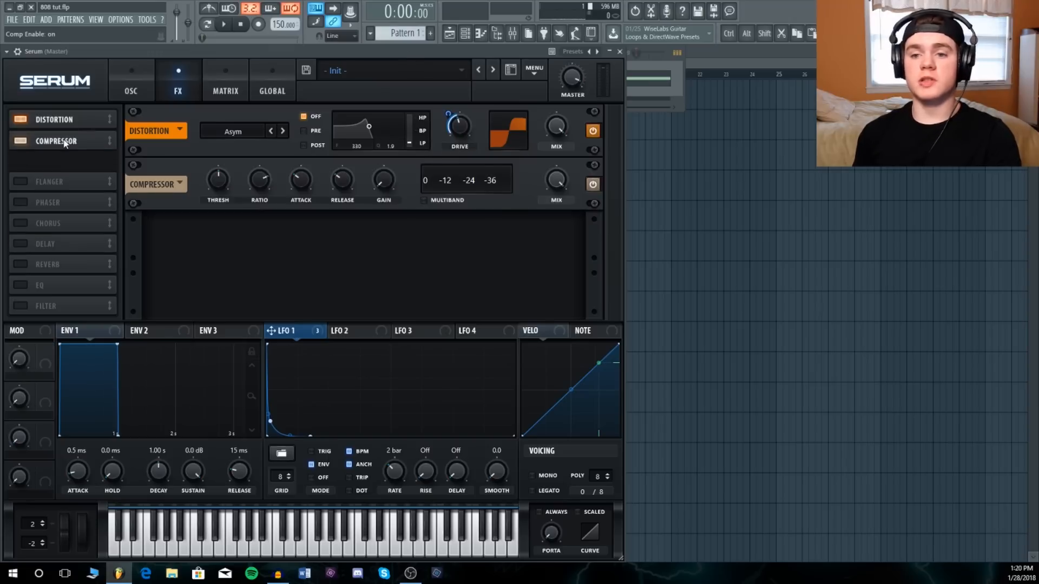
click(424, 200)
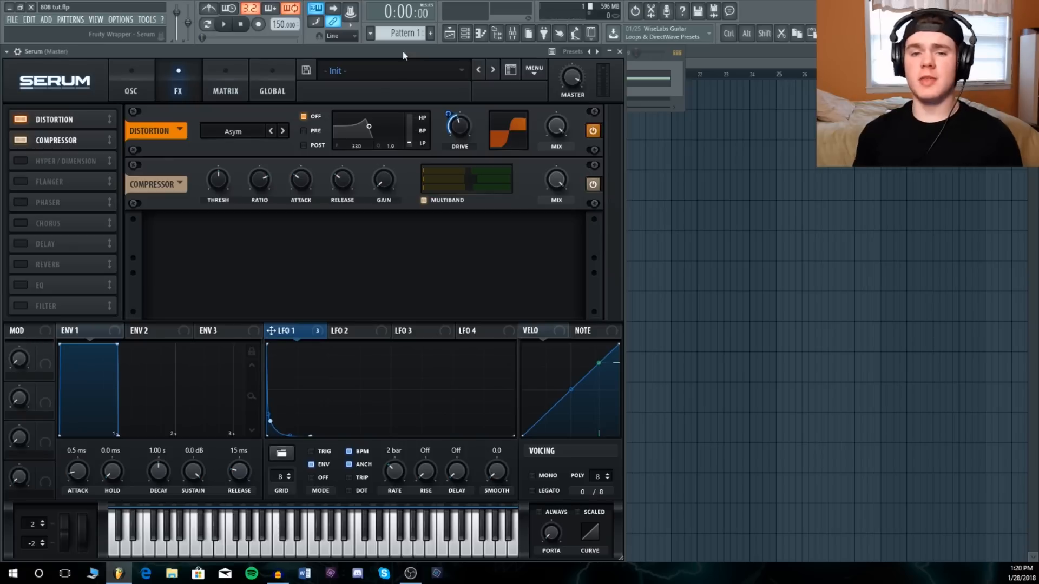
click(230, 27)
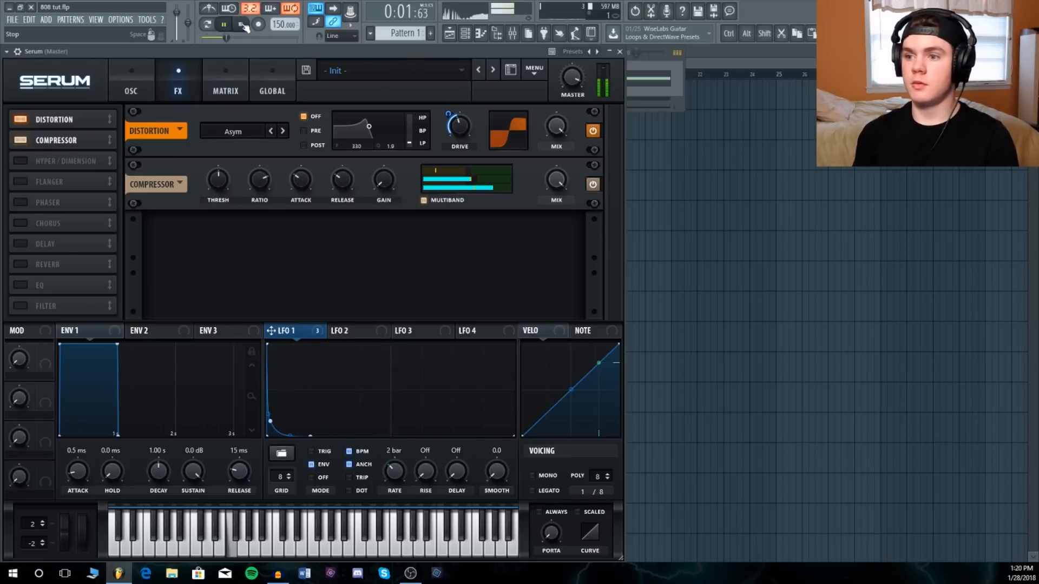
click(243, 27)
key(space)
click(250, 27)
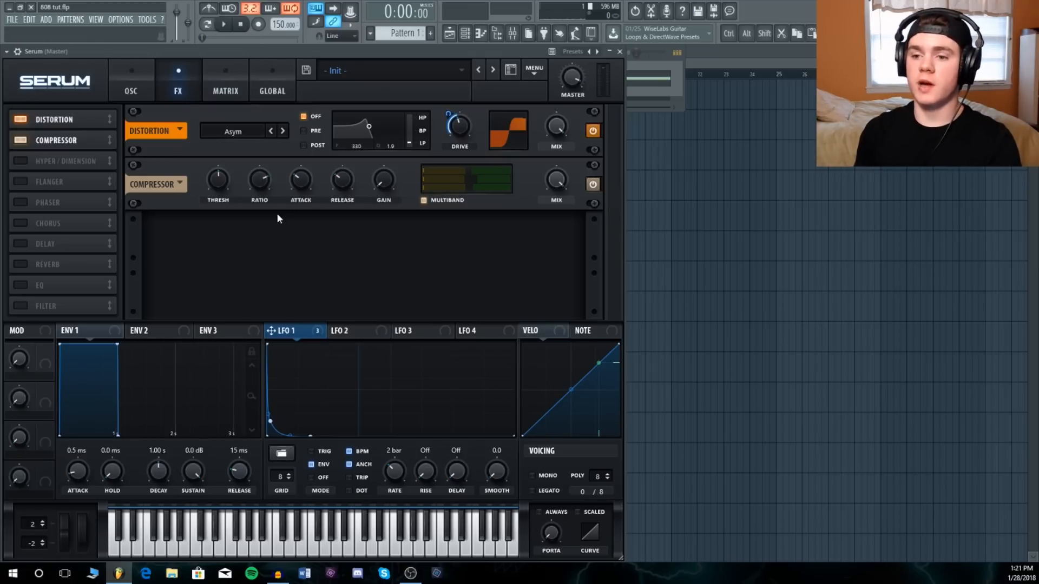
Set the compressor threshold to about -9.6 dB and output gain to 5 dB while listening.
key(space)
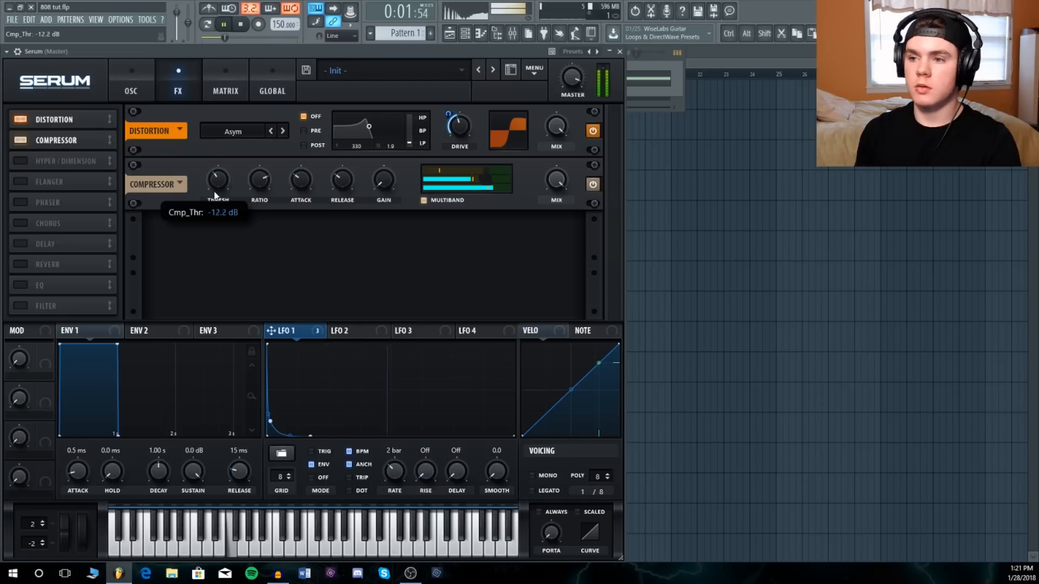
drag(218, 194, 218, 189)
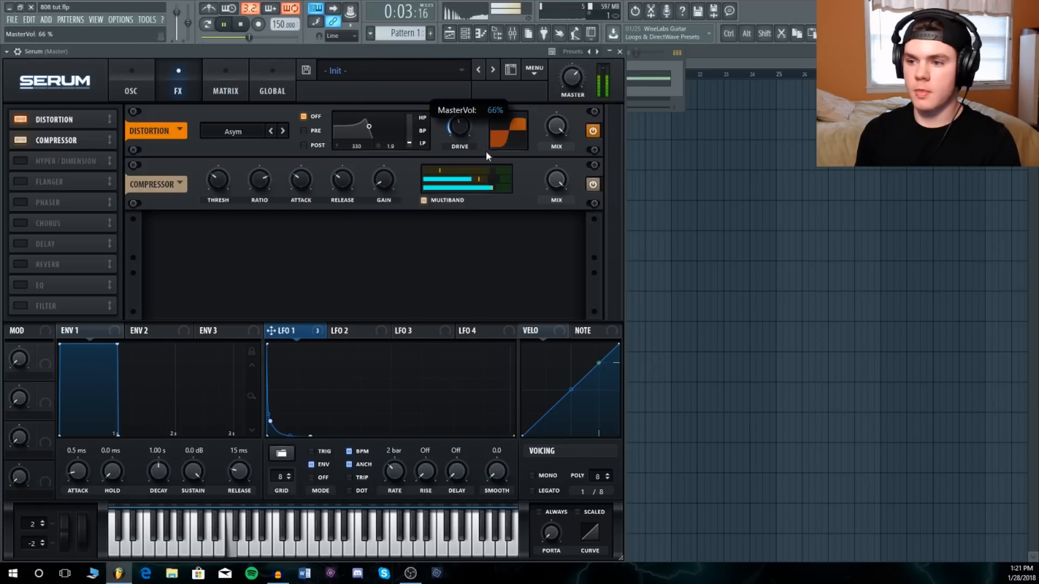
drag(390, 185, 385, 161)
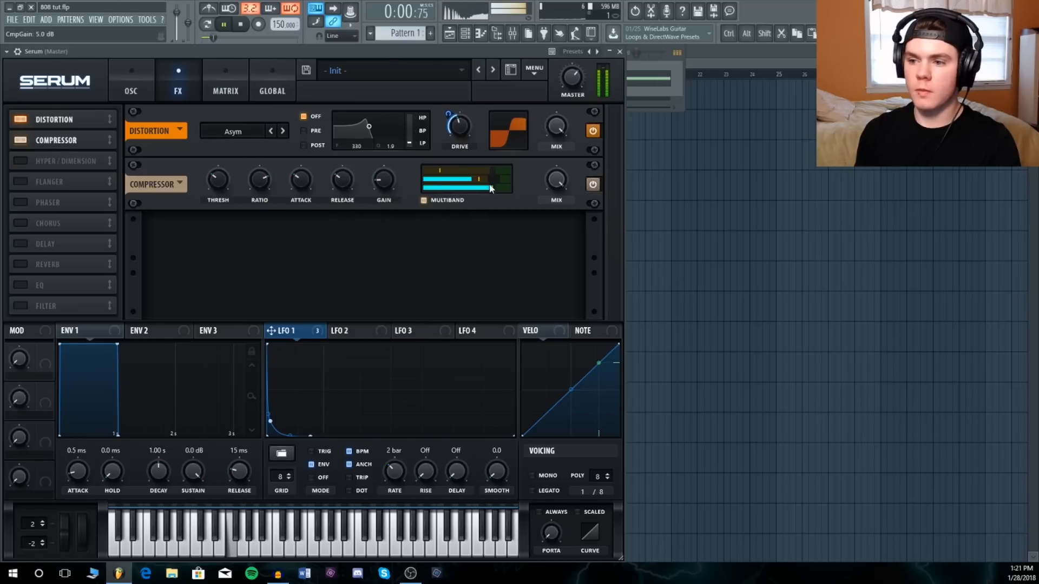
click(241, 26)
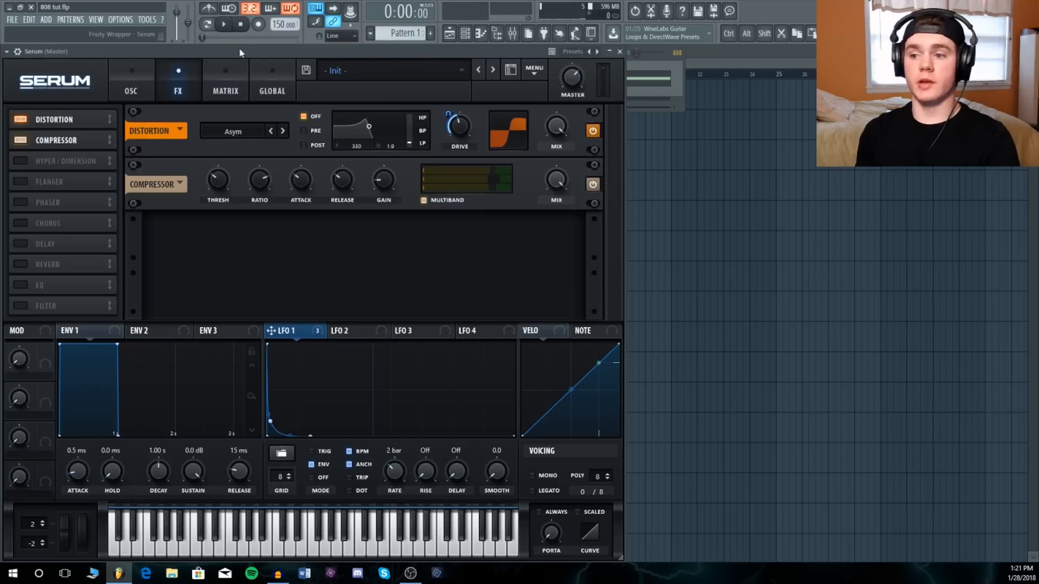
Enable the Phaser, place it above the compressor and turn its mix to 100%.
click(20, 202)
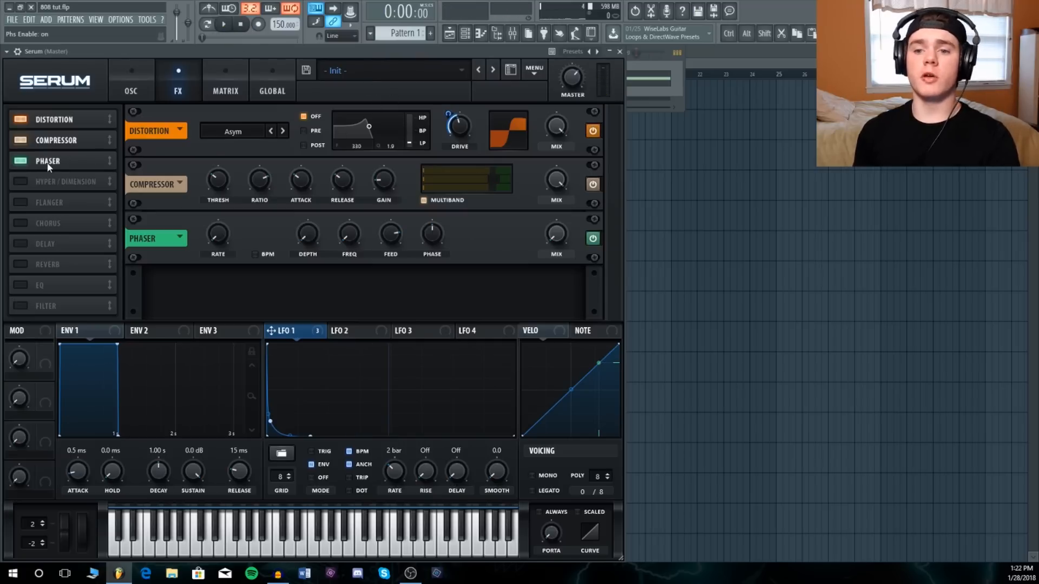
drag(51, 161, 50, 140)
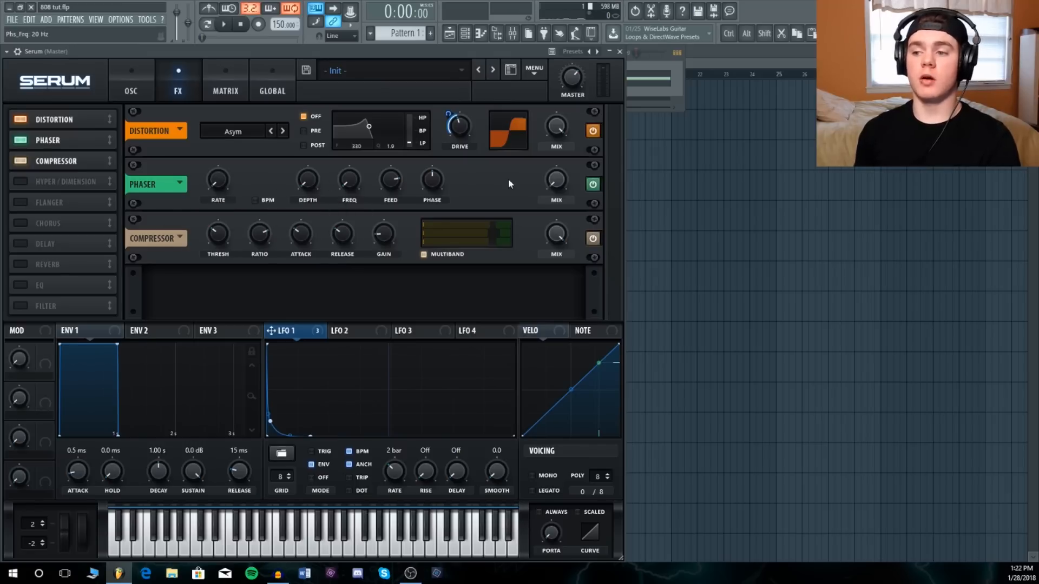
drag(563, 181, 570, 235)
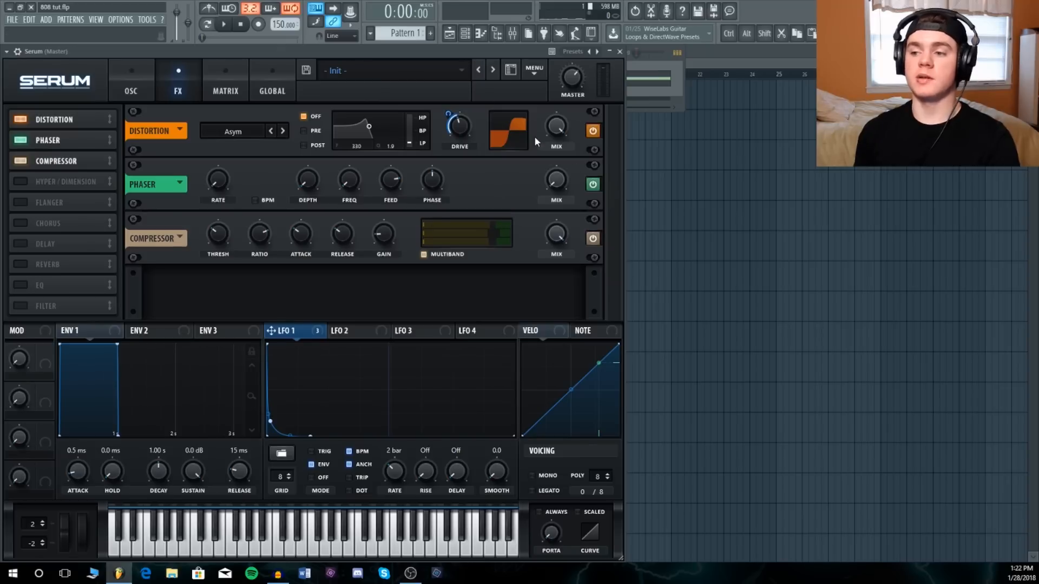
key(space)
mouse_move(555, 181)
mouse_down()
mouse_move(562, 6)
mouse_move(495, 568)
mouse_move(496, 52)
mouse_up()
key(space)
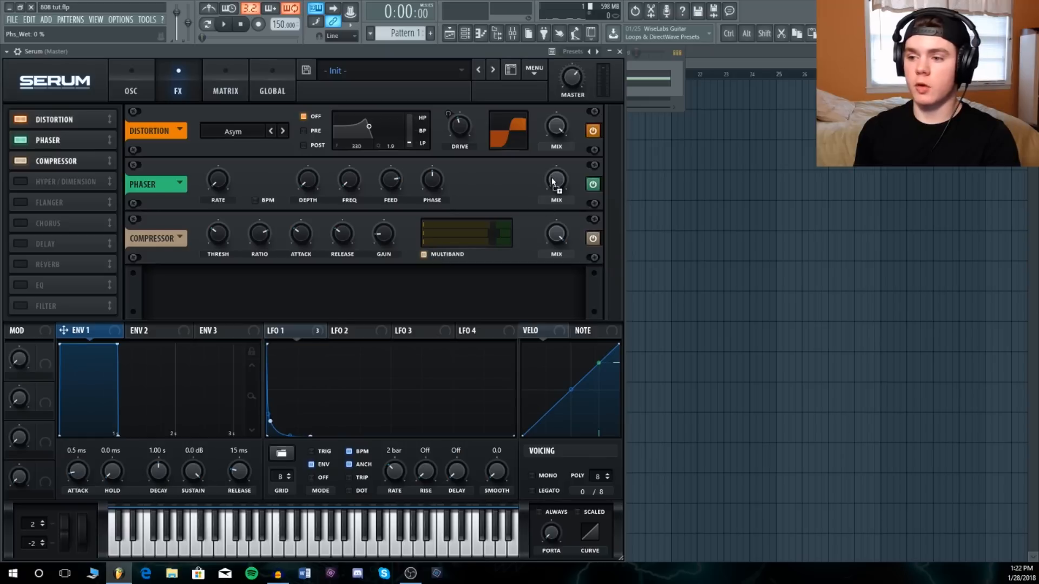
Have ENV 1 modulate the phaser mix, audition it, then enable the EQ effect.
drag(551, 177, 555, 184)
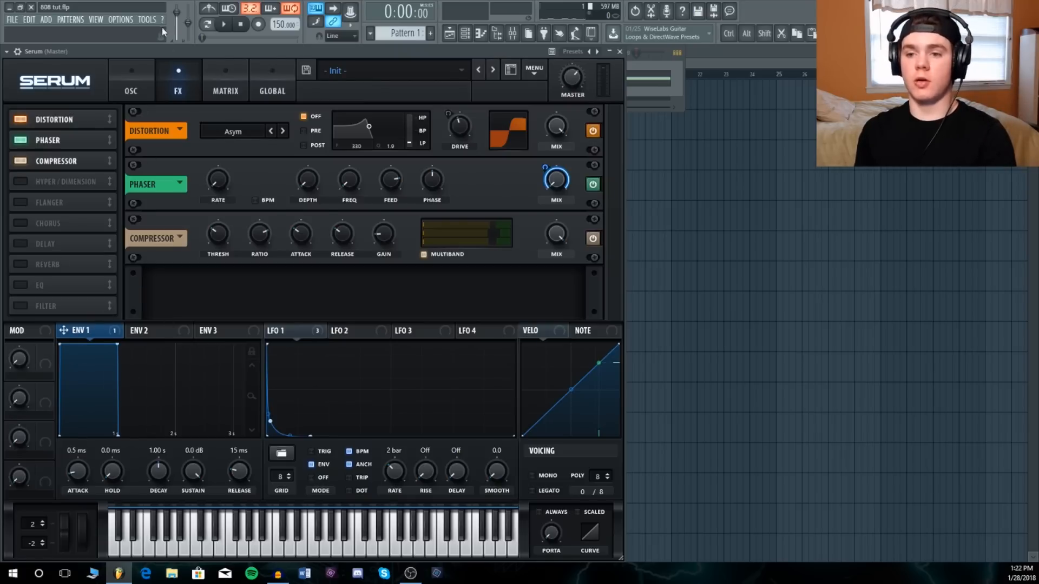
key(space)
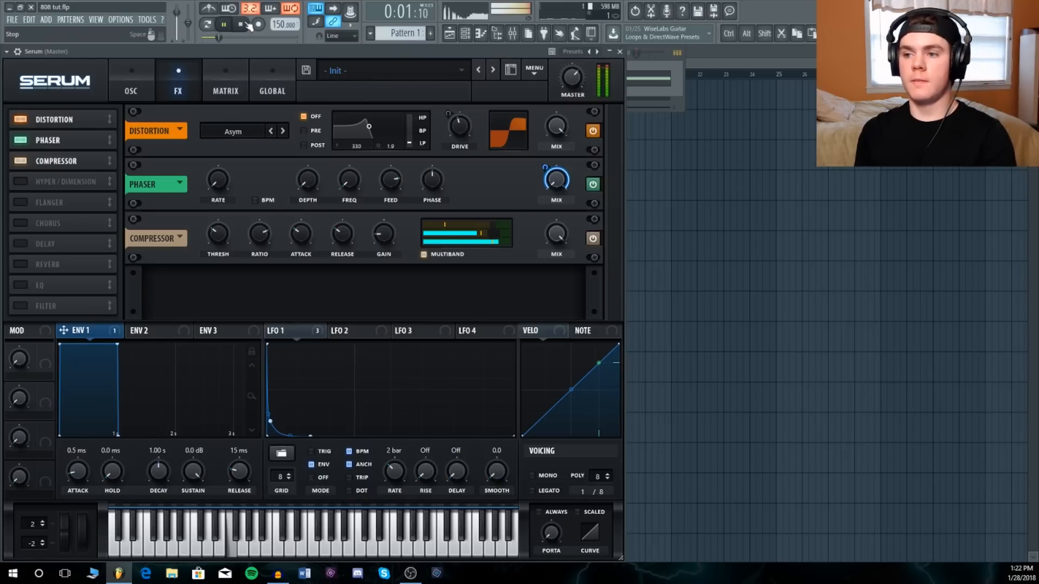
click(243, 25)
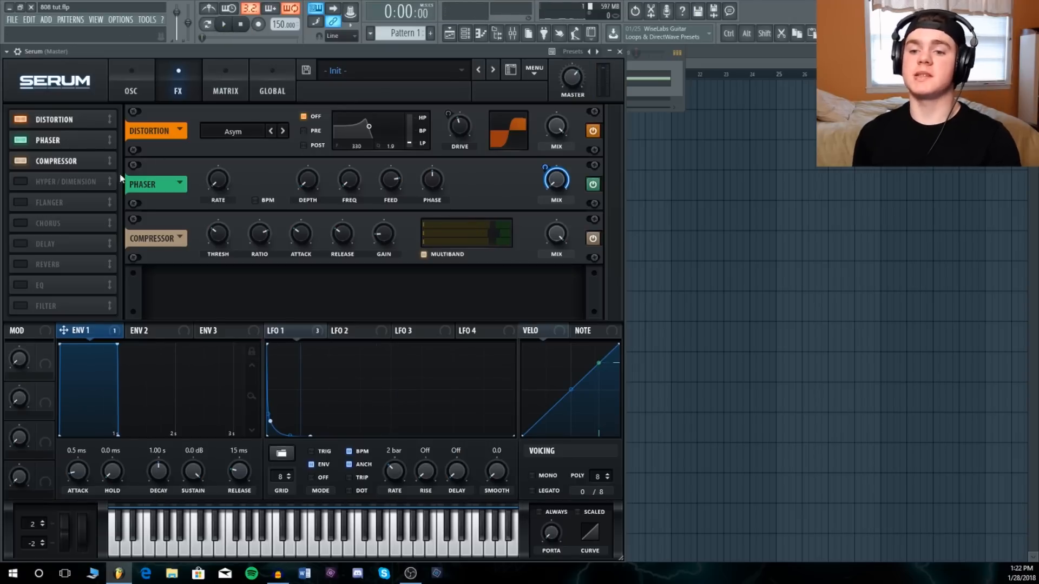
click(28, 289)
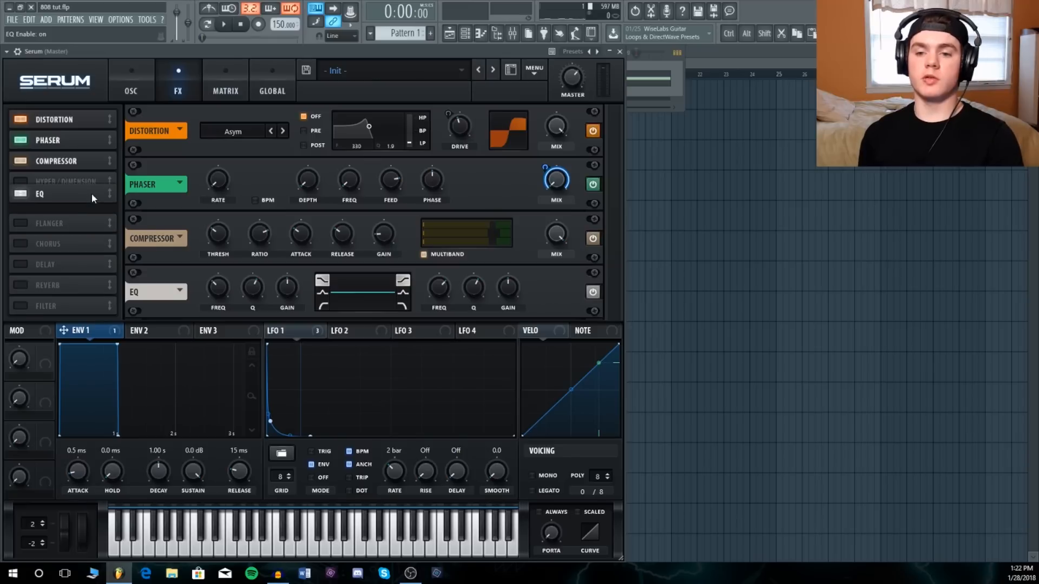
Set the EQ high band to low-pass, assign LFO 1 to its frequency, then remove that modulator.
click(402, 304)
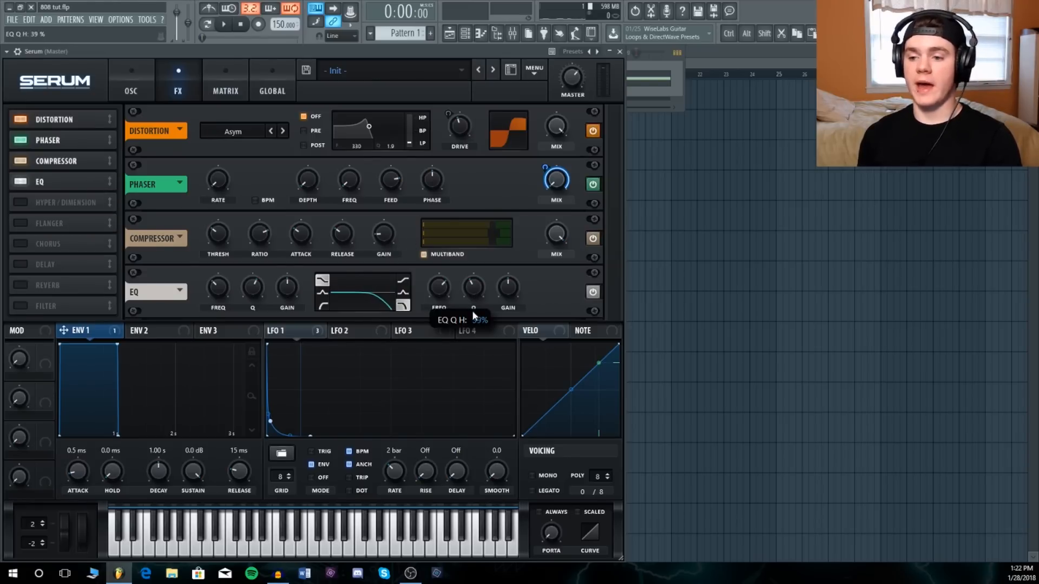
key(space)
key(space)
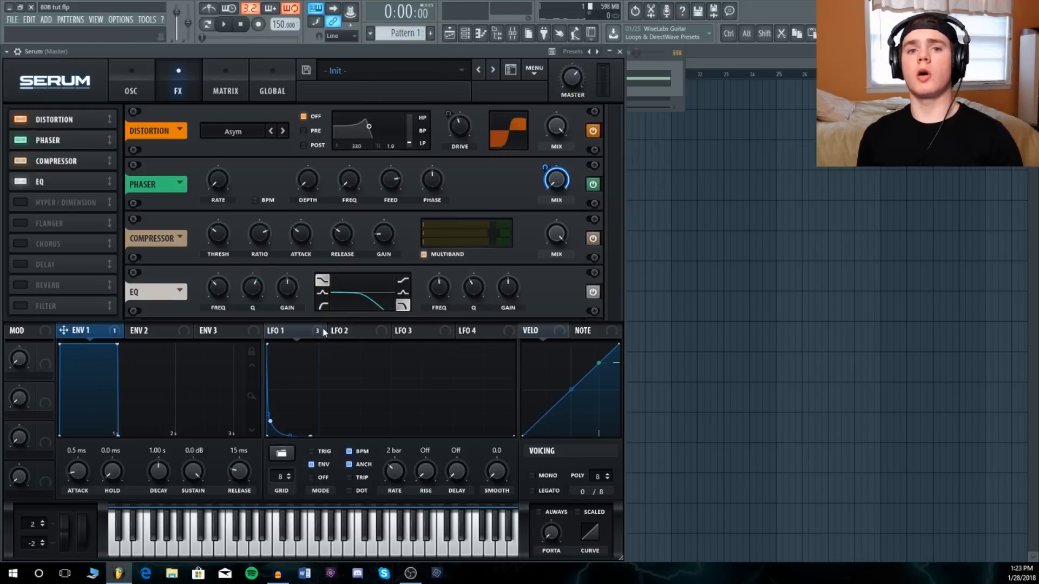
click(292, 328)
drag(292, 328, 439, 288)
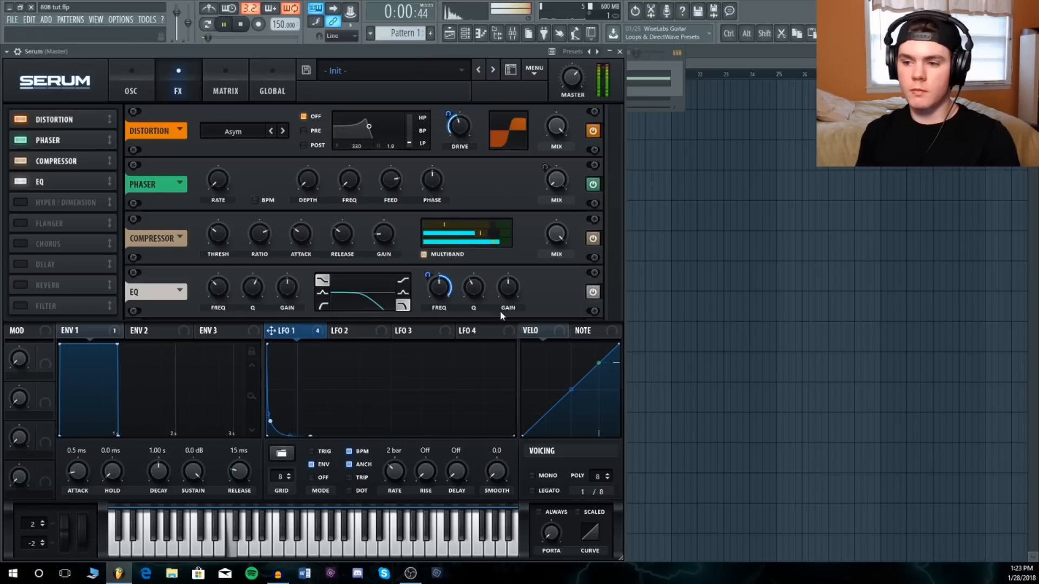
right_click(438, 280)
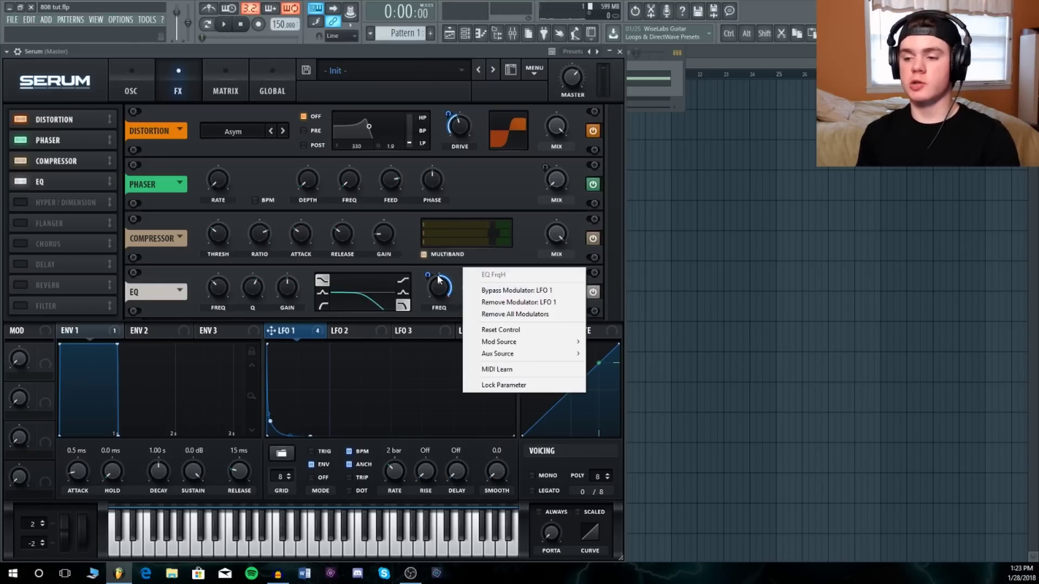
click(486, 303)
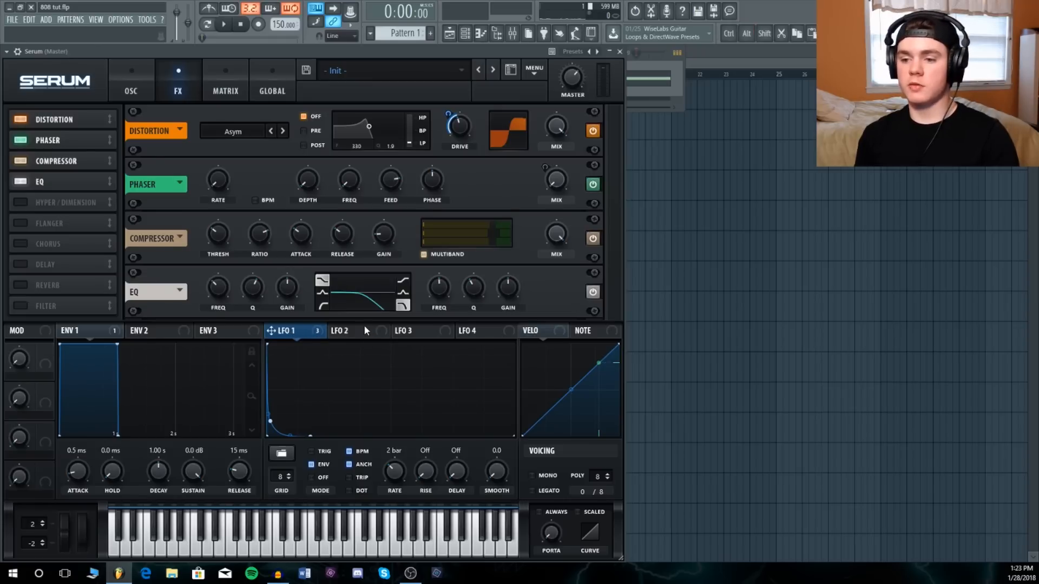
Select LFO 2 and reshape its curve into a descending ramp.
click(364, 328)
click(296, 333)
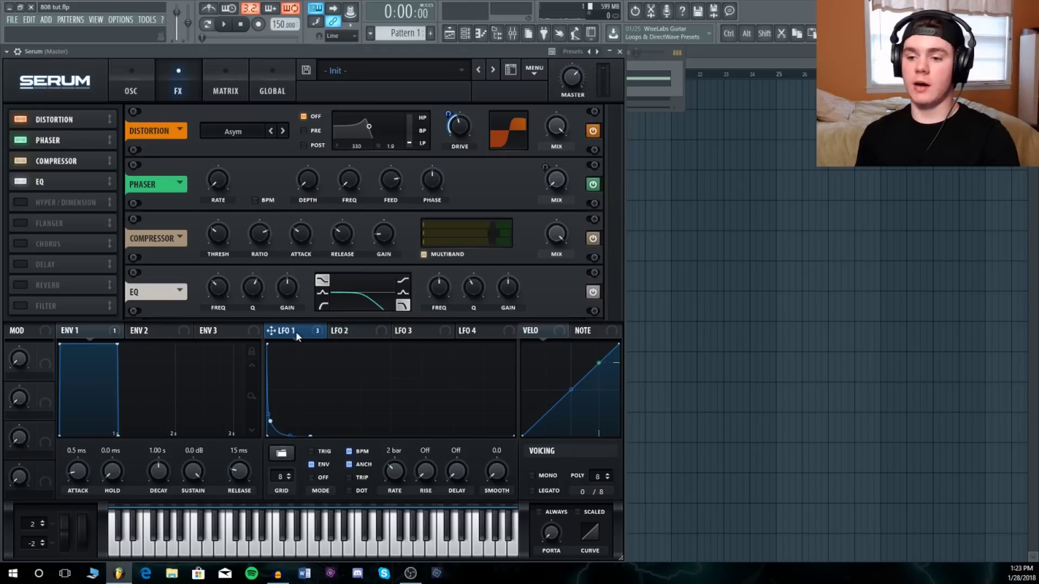
click(335, 334)
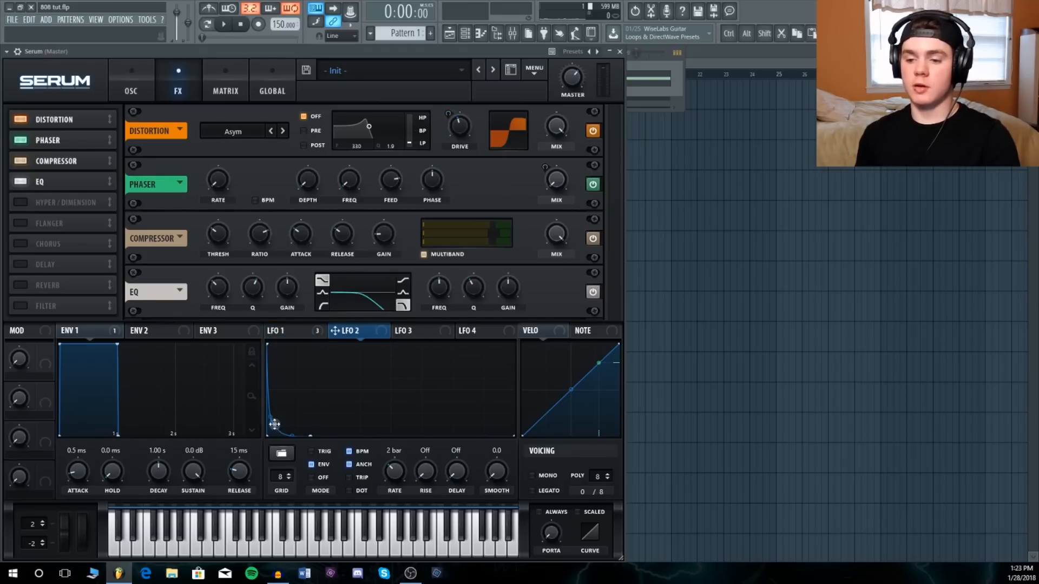
mouse_move(271, 421)
mouse_down()
mouse_move(289, 392)
mouse_move(290, 415)
mouse_up()
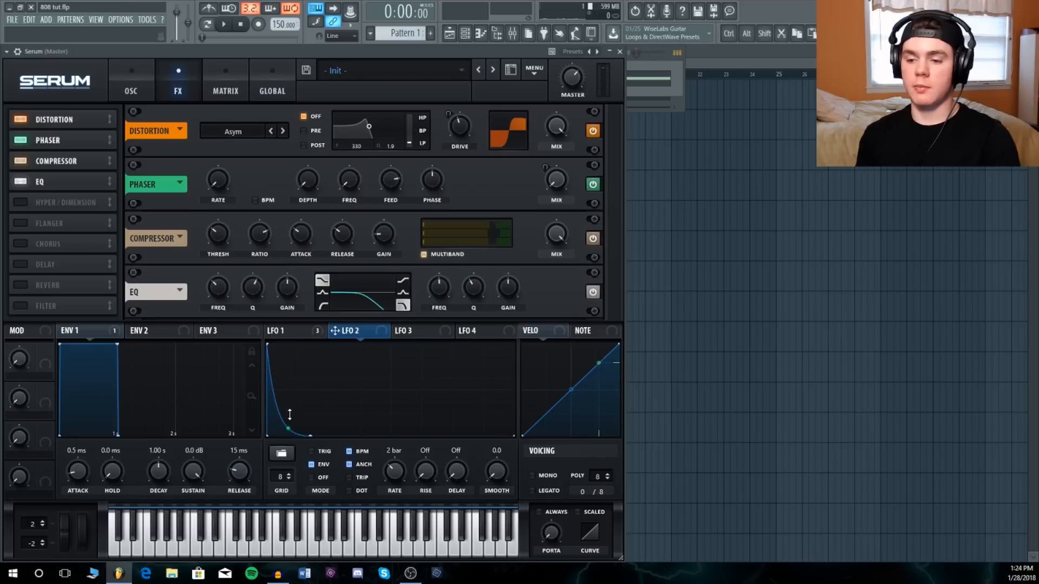
Route LFO 2 to the EQ high-band frequency and audition the modulation.
drag(334, 331, 438, 288)
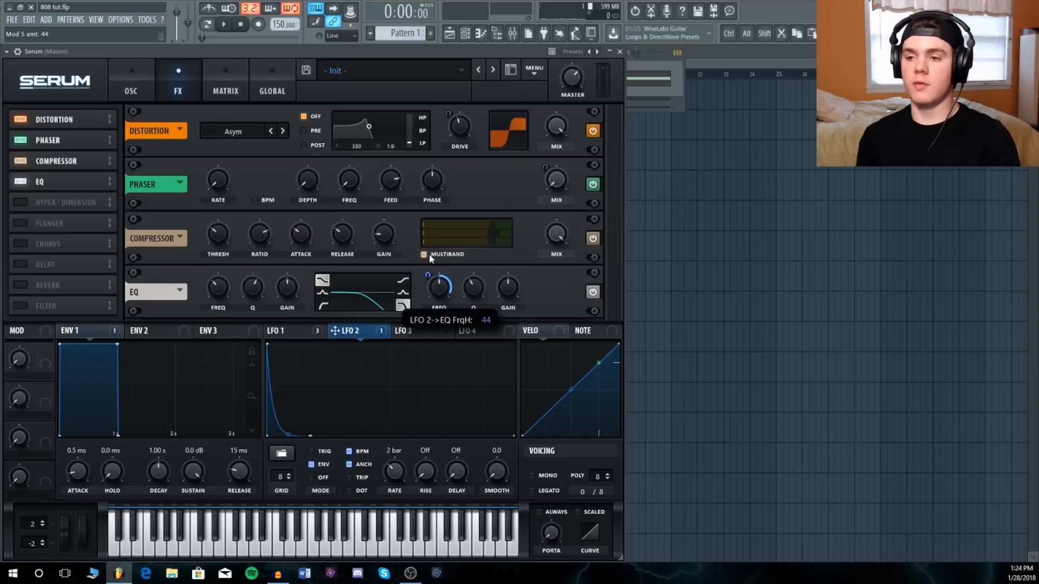
key(space)
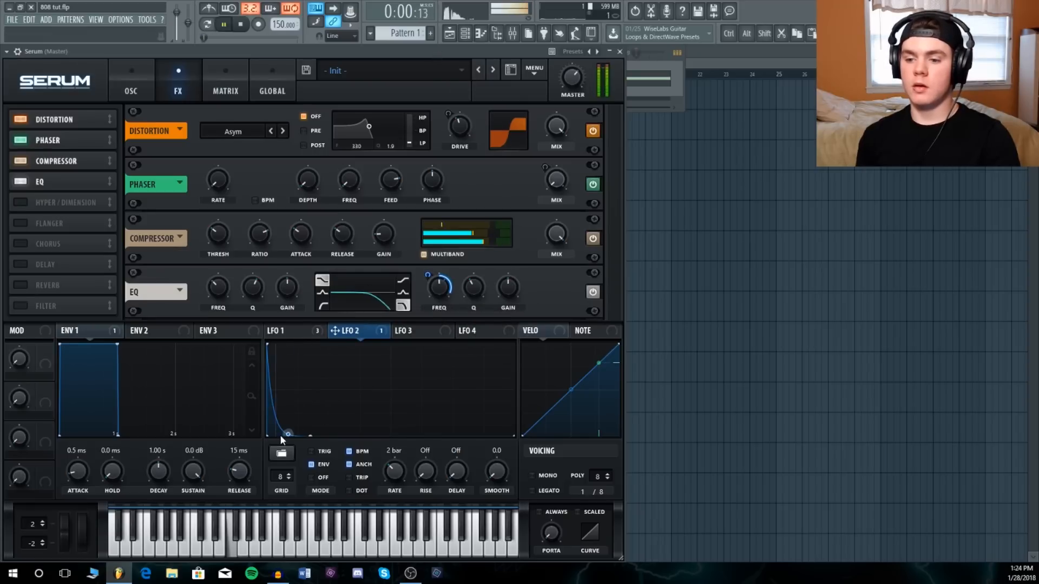
click(285, 331)
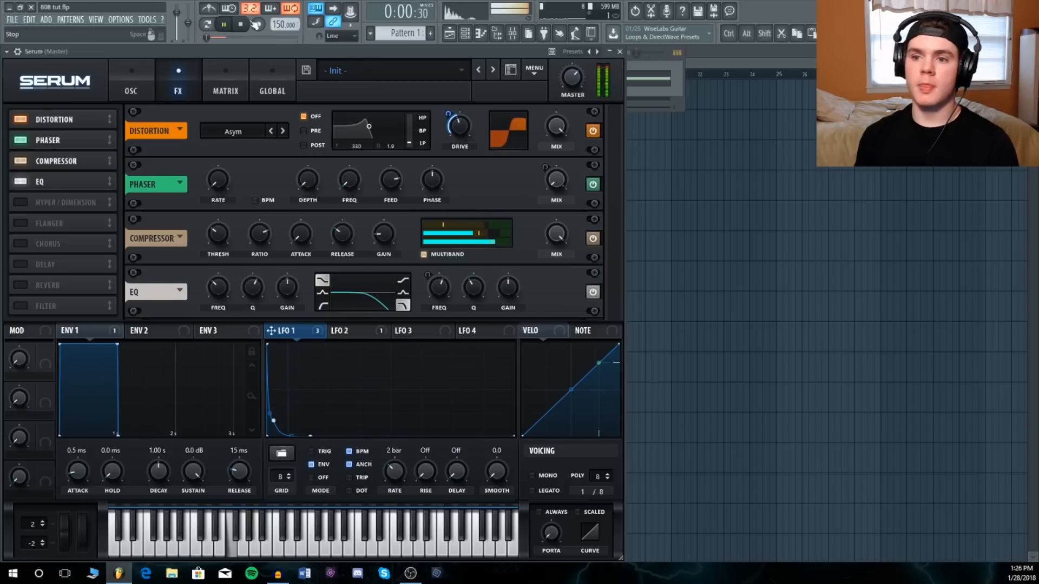
key(space)
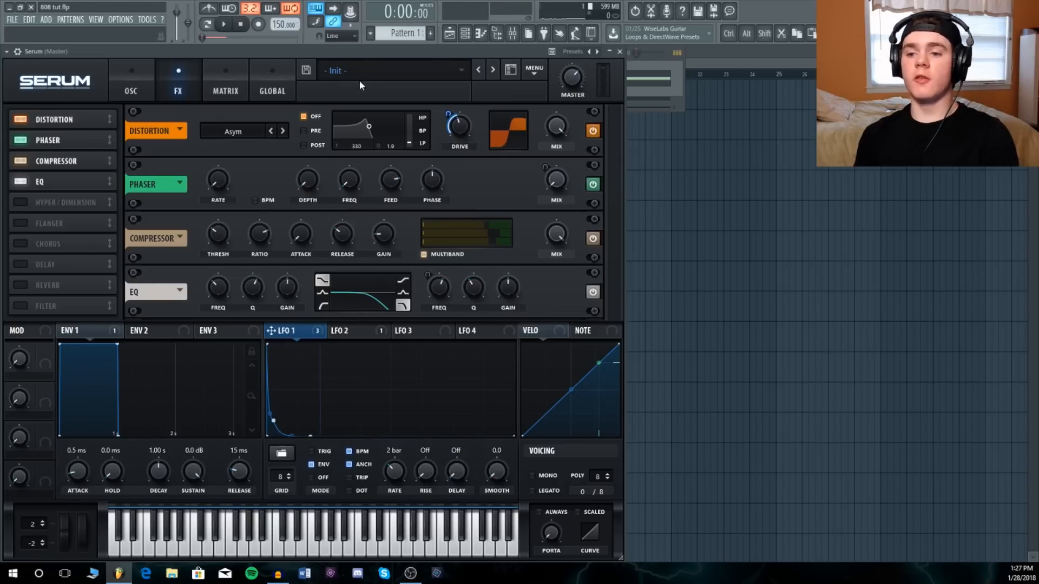
Preview the 808 from the OSC and FX pages, show the wrapper's detailed settings, then close Serum.
click(134, 88)
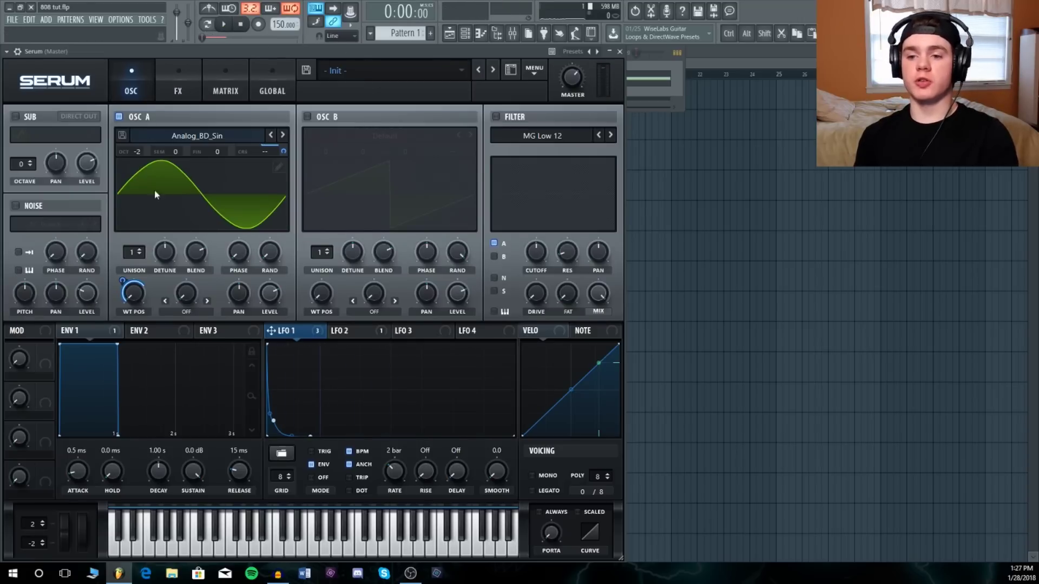
click(184, 77)
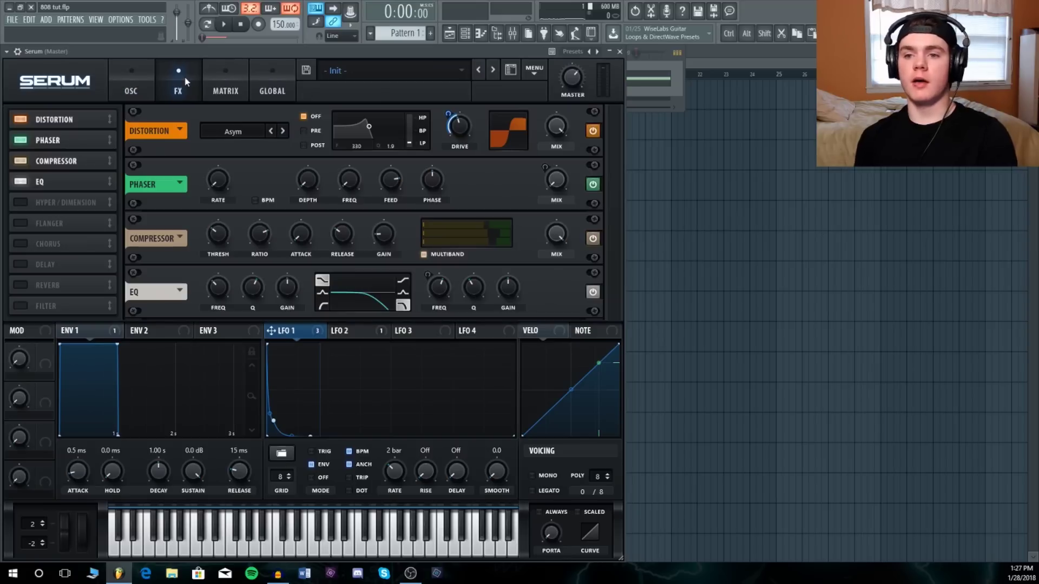
click(227, 27)
click(244, 27)
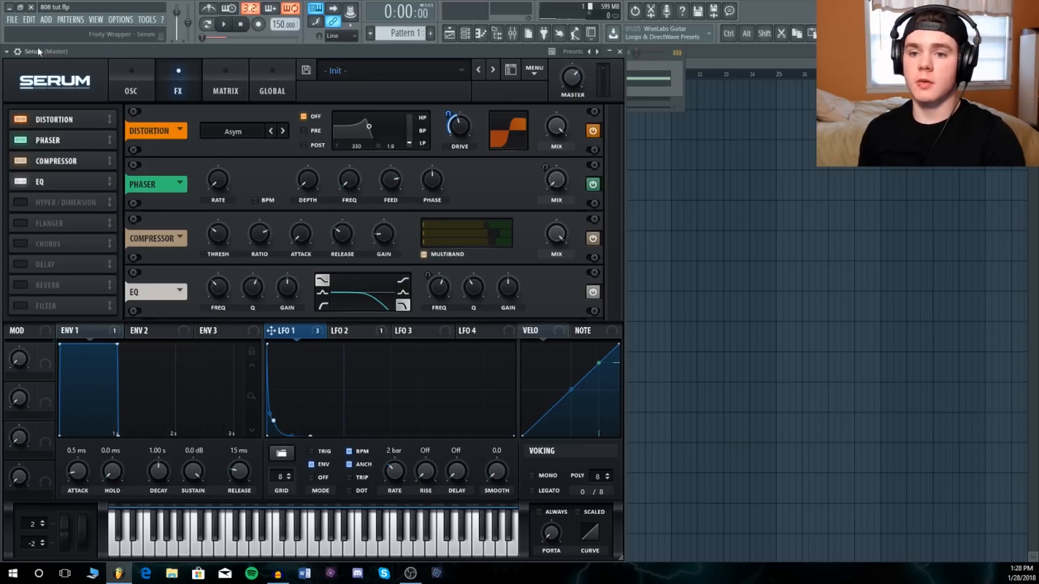
click(17, 53)
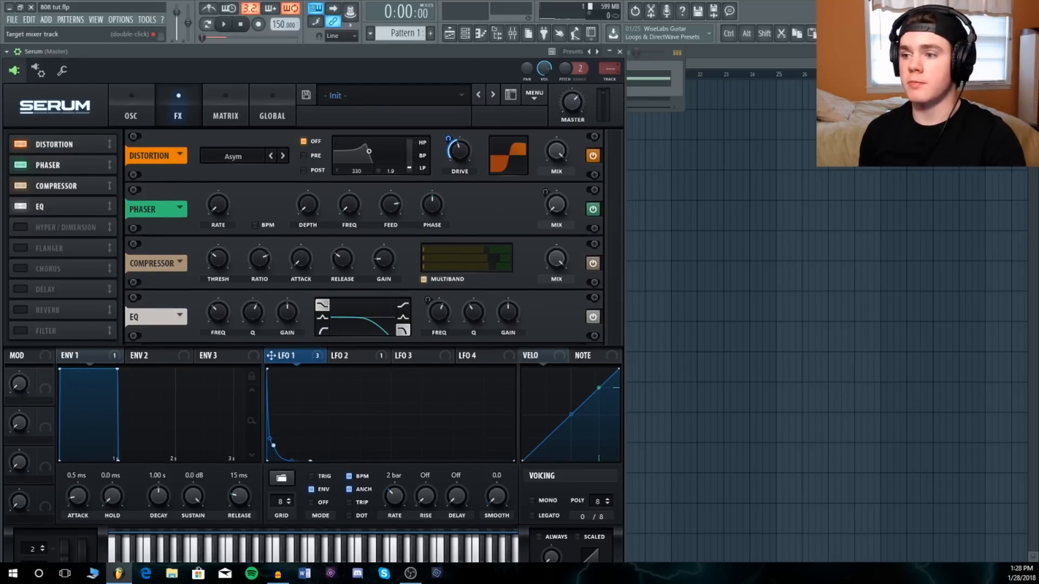
click(620, 51)
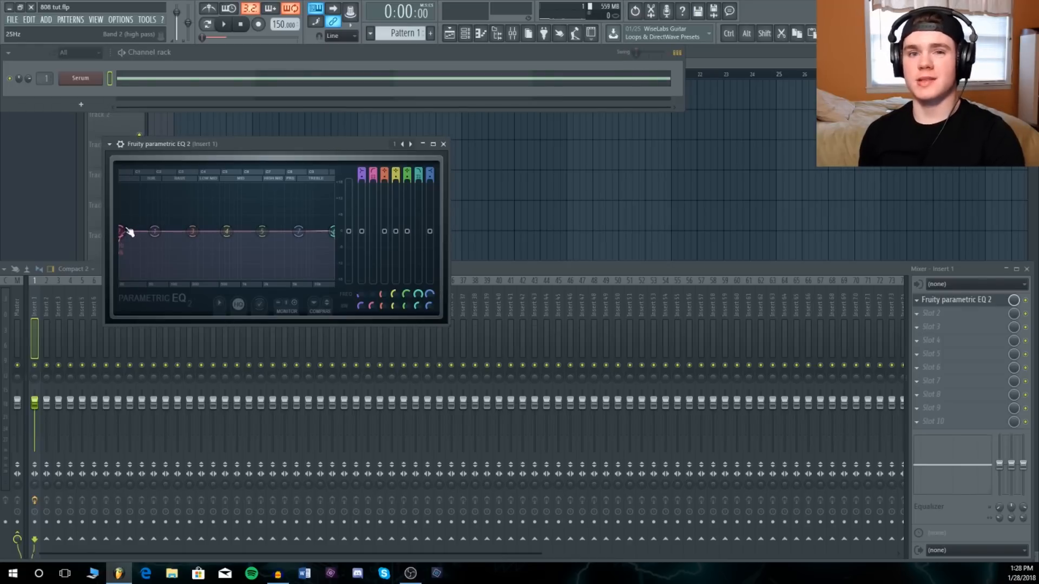
Cut the lows below about 30 Hz in Parametric EQ 2 and shift the boost band higher.
key(space)
drag(122, 234, 129, 233)
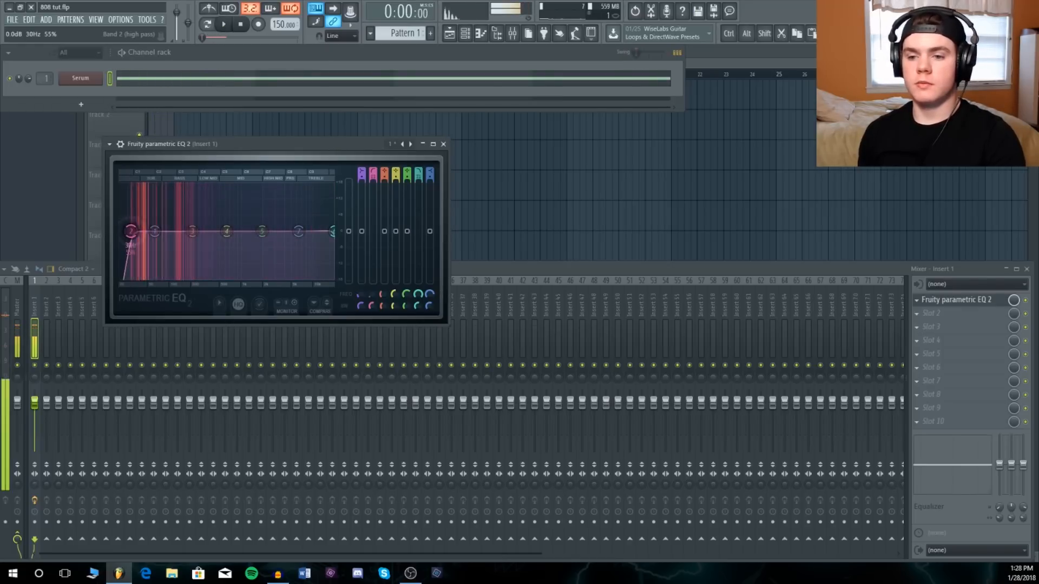
key(ctrl+z)
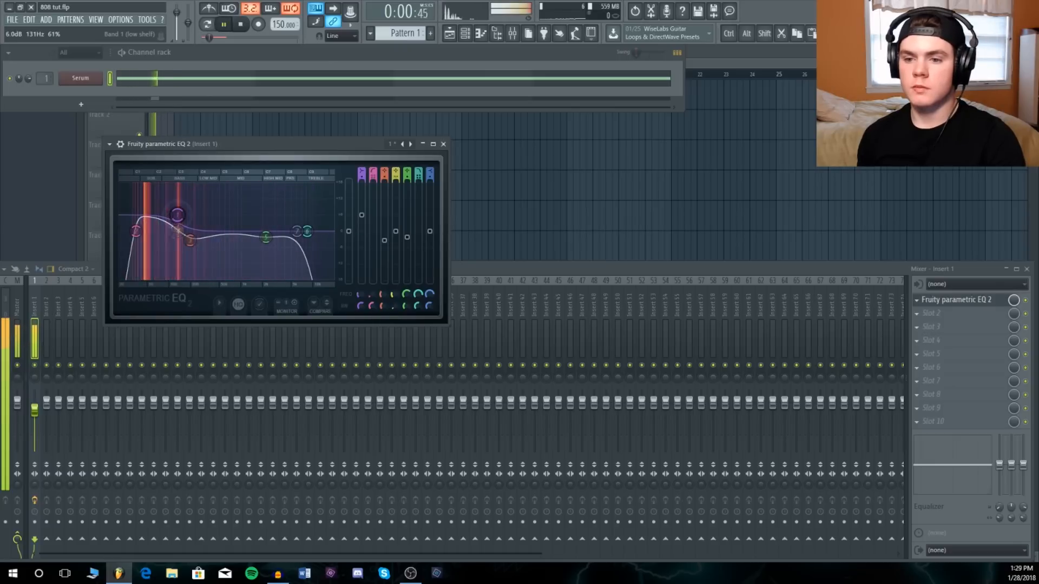
drag(177, 215, 208, 225)
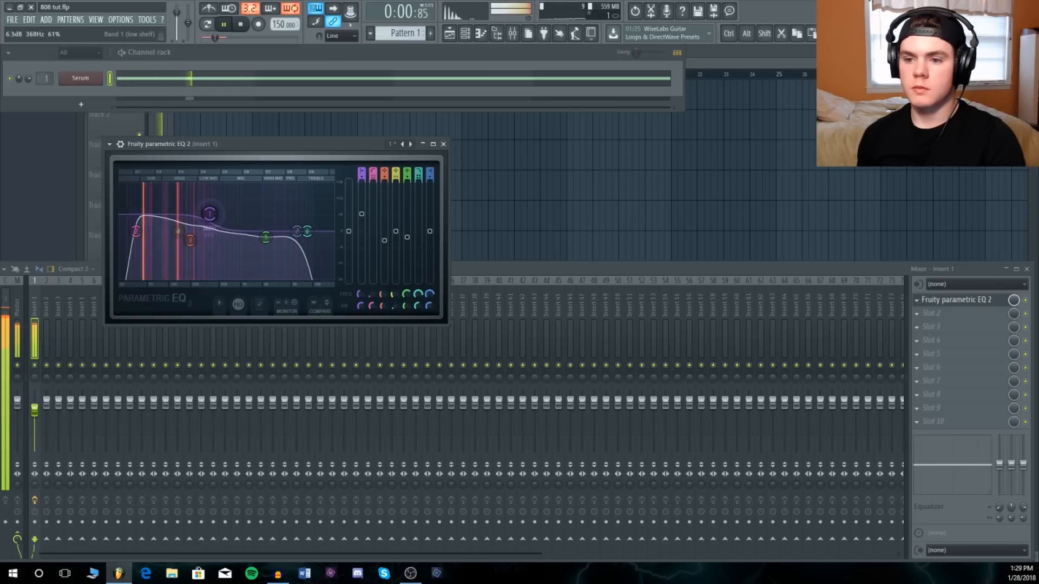
key(space)
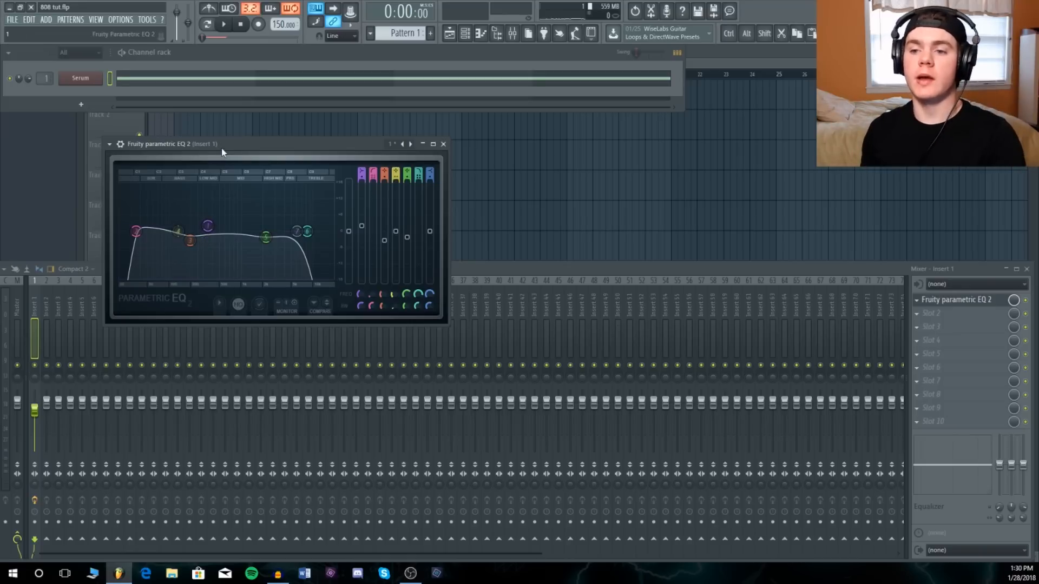
Boost the EQ's high shelf band while auditioning the 808.
key(space)
key(space)
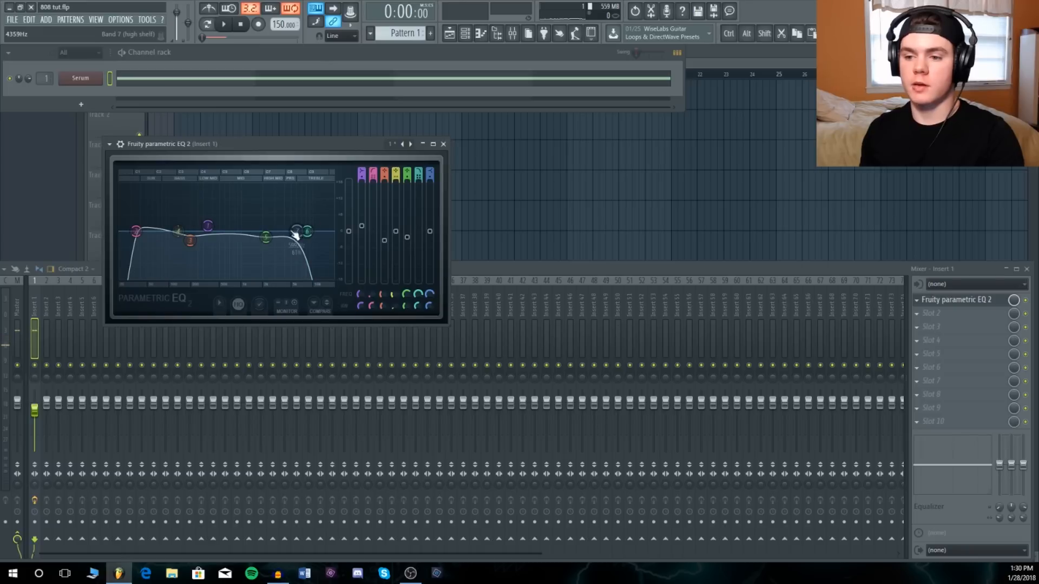
drag(298, 233, 235, 217)
key(space)
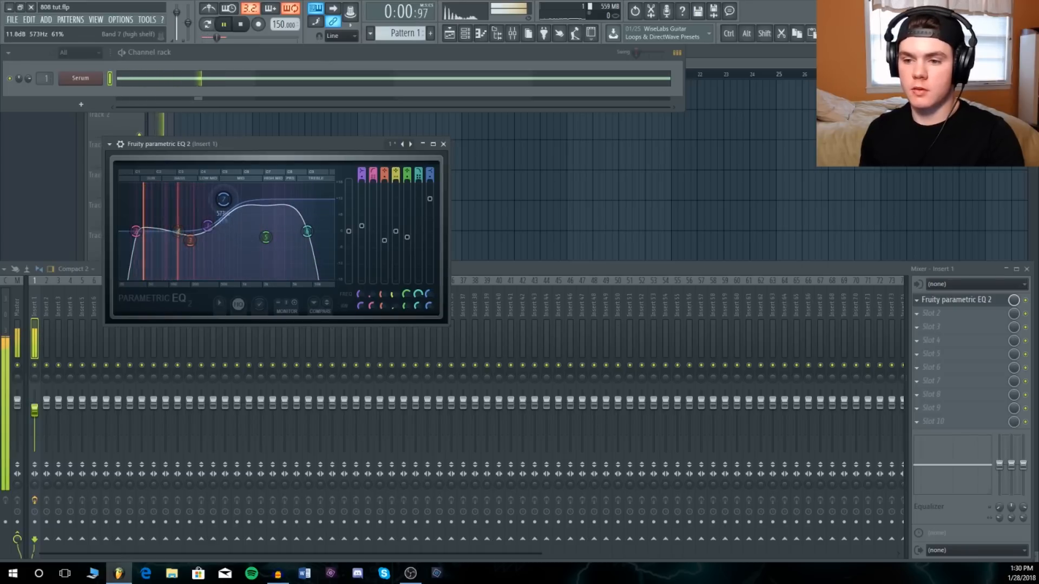
Show Maximus's bands display and lower the mid band's compression curve.
click(124, 302)
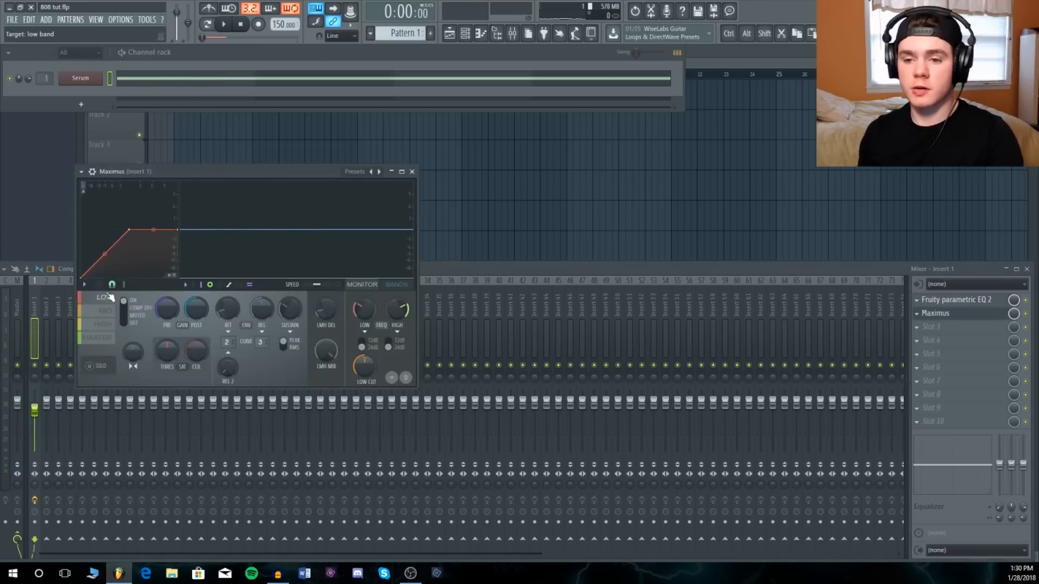
key(space)
click(397, 285)
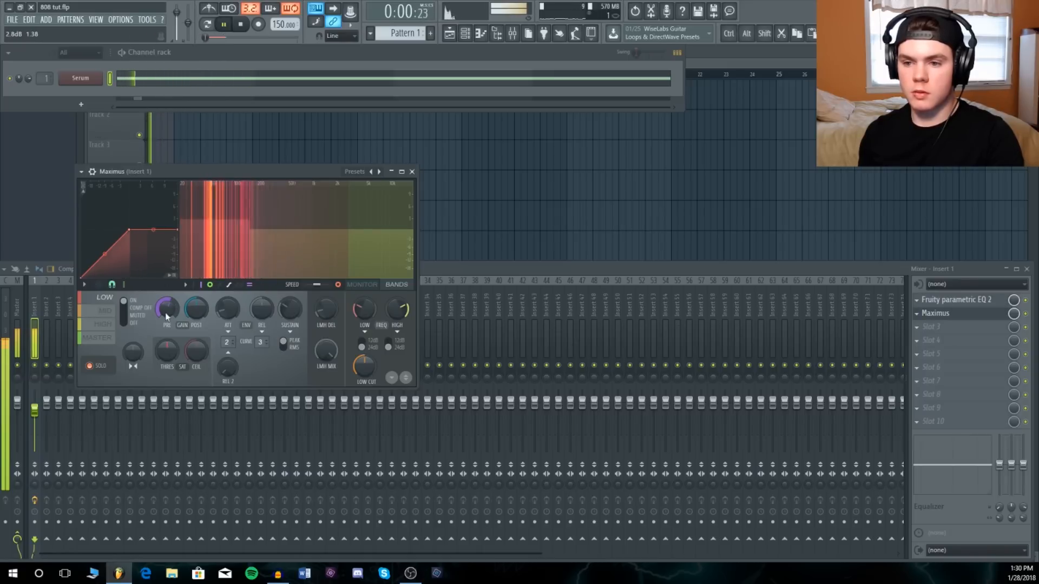
click(108, 311)
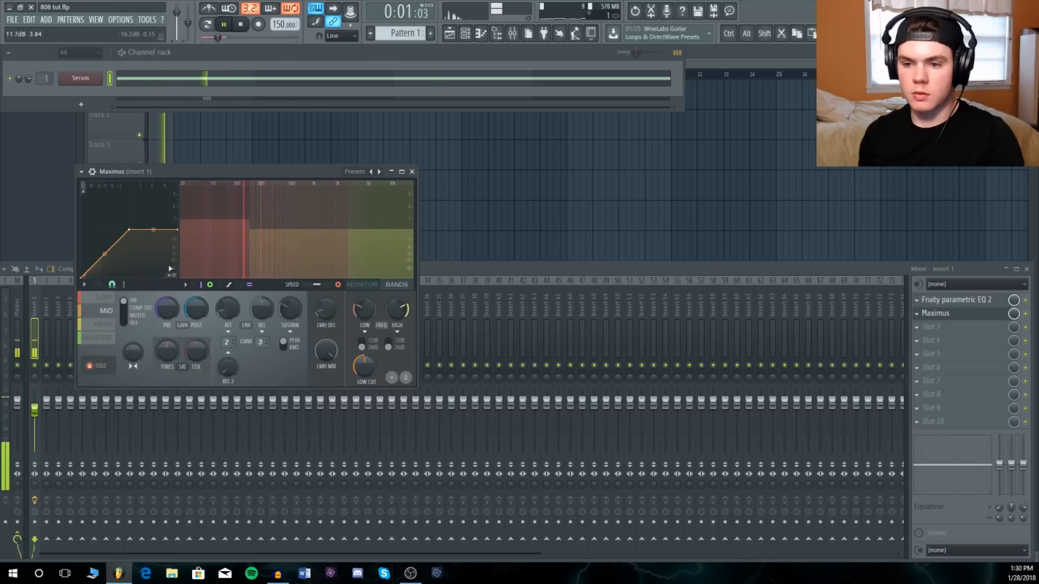
drag(128, 232, 97, 262)
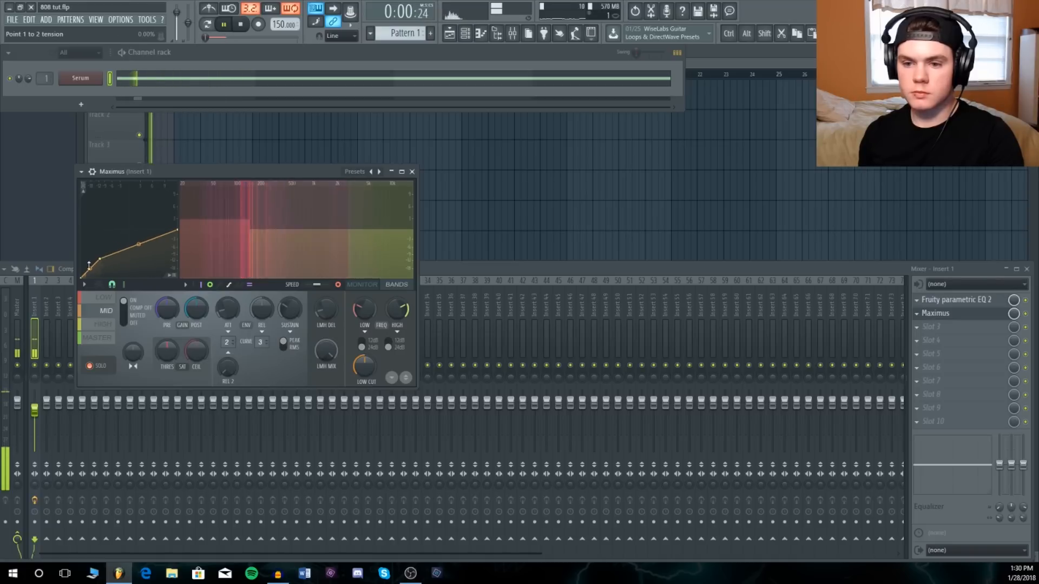
Lower the high crossover to about 1929 Hz and flatten the high band's curve knee and end.
drag(403, 310, 403, 304)
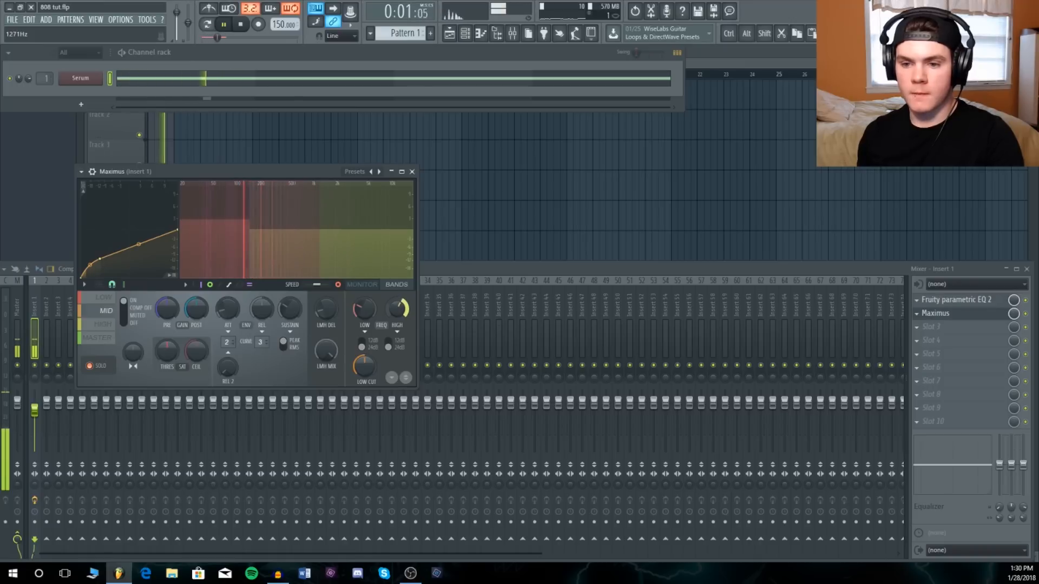
click(104, 324)
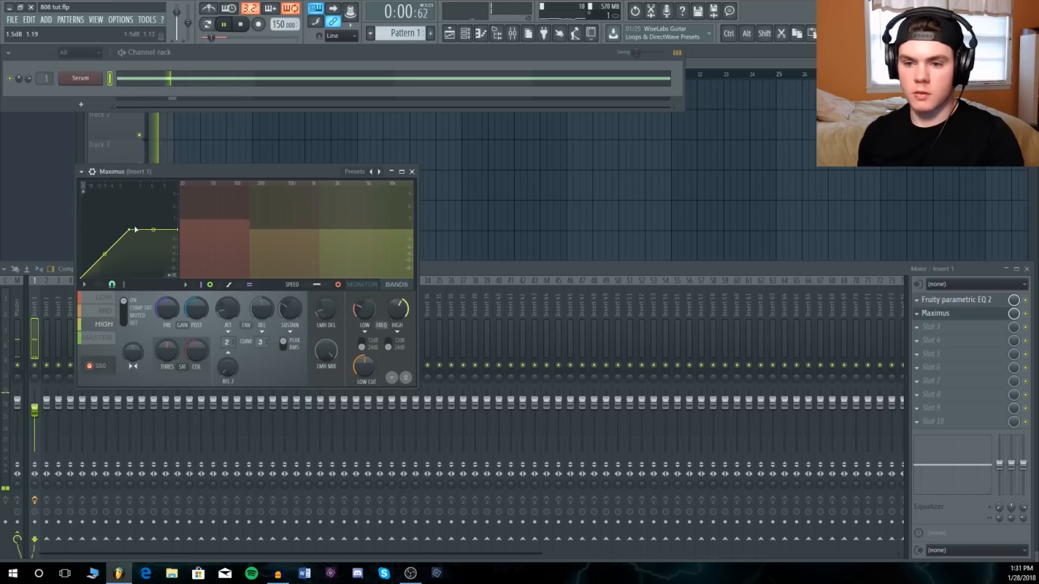
drag(134, 232, 180, 236)
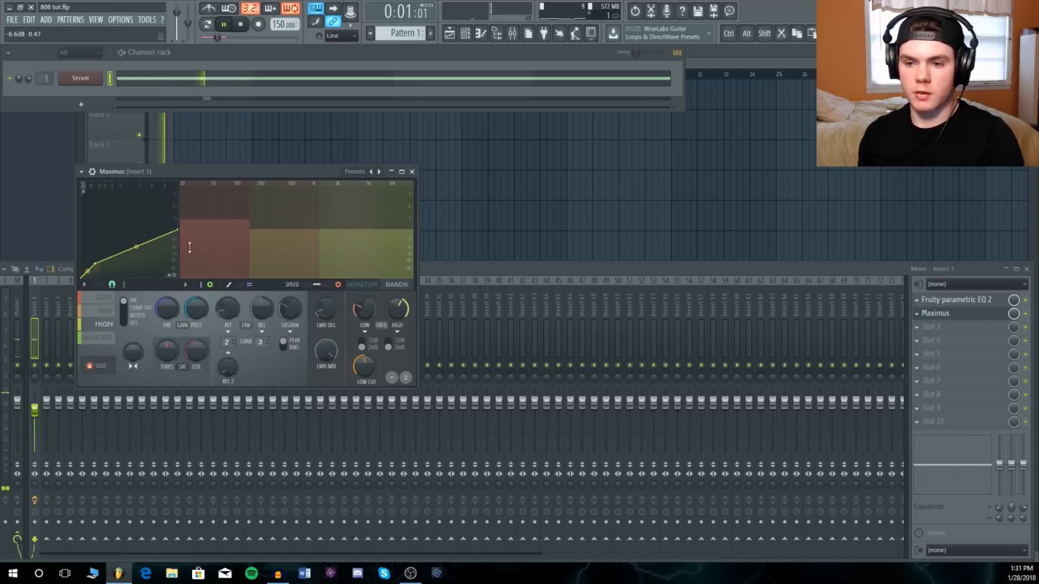
drag(180, 237, 177, 251)
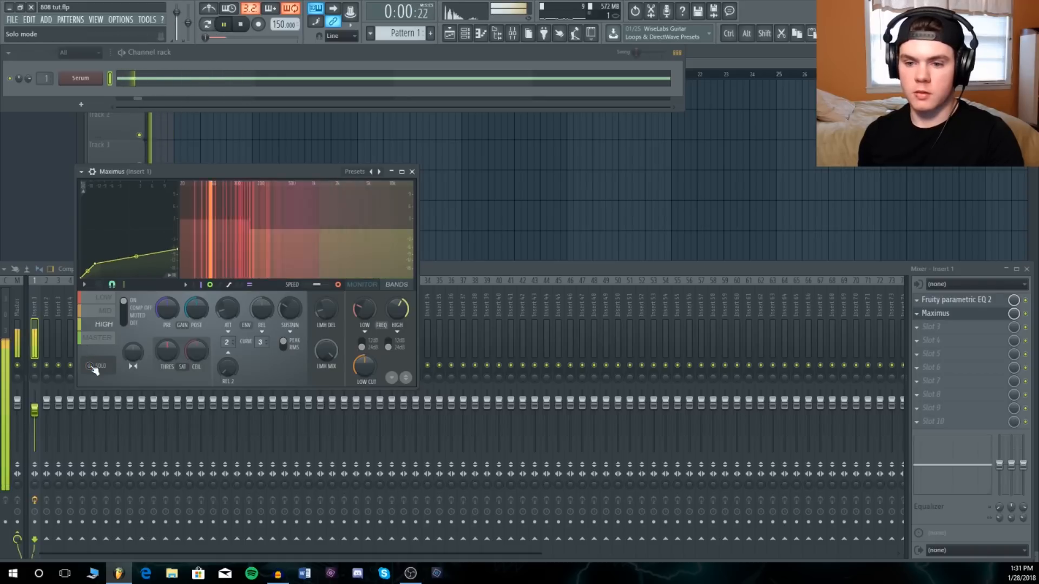
Change a Maximus curve point's shape type and audition the result.
right_click(91, 274)
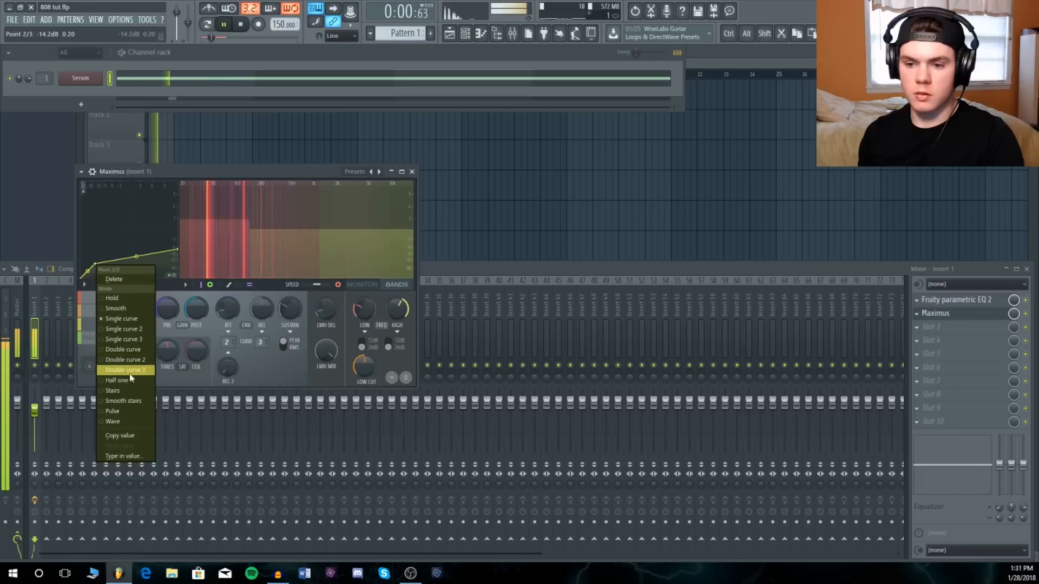
click(120, 333)
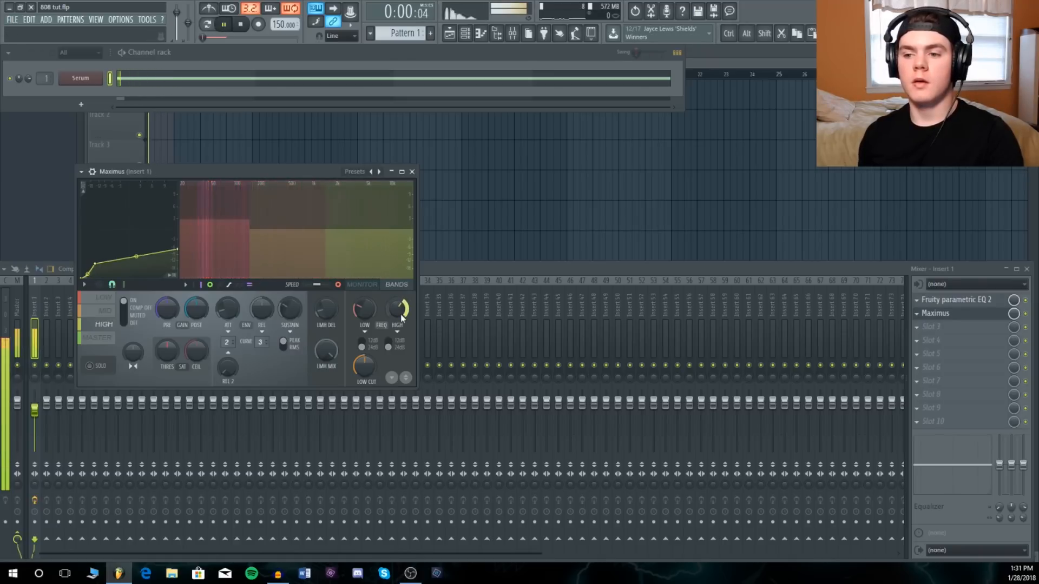
key(space)
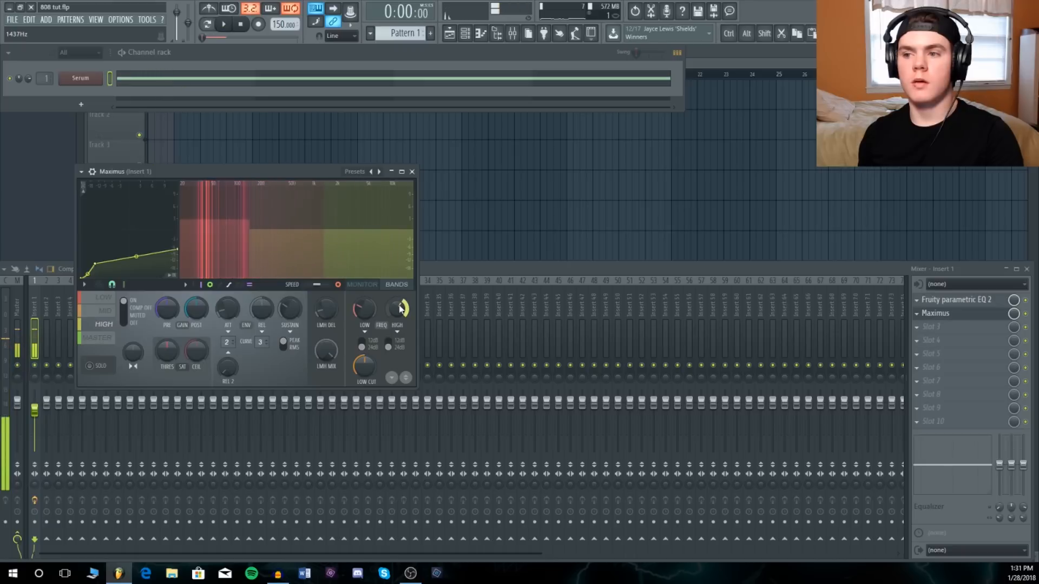
key(space)
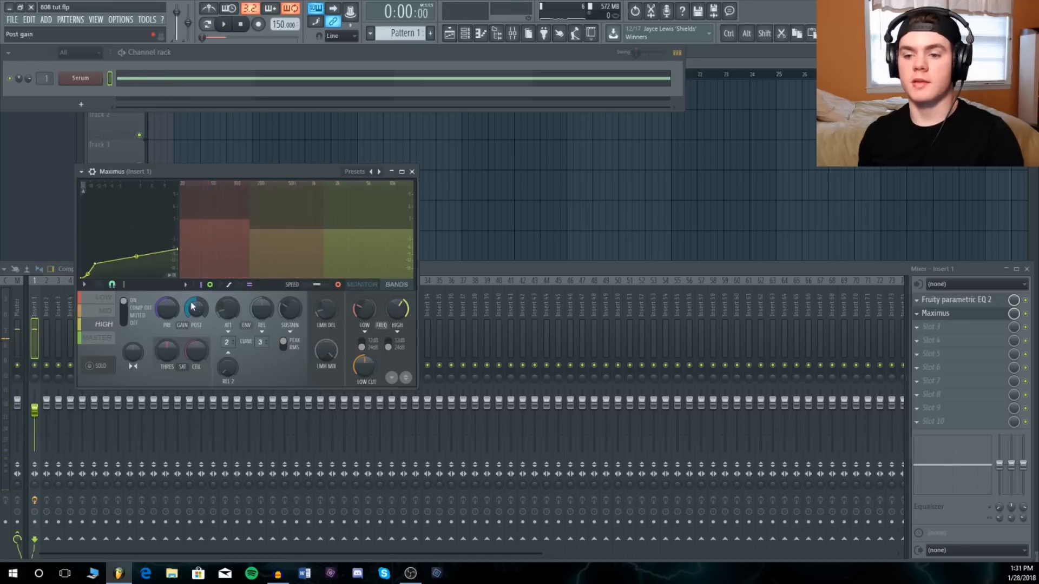
key(space)
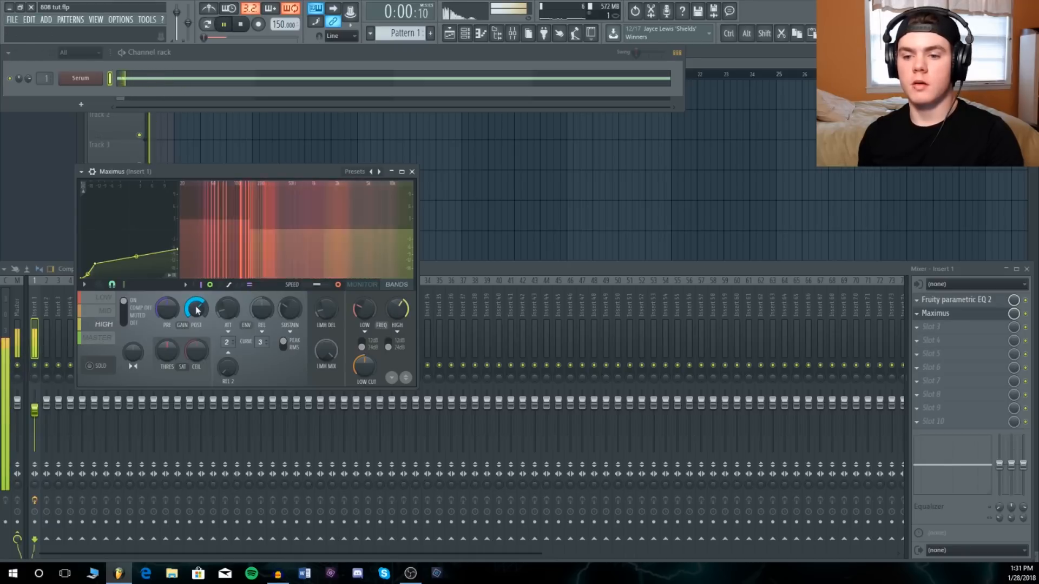
Switch Maximus to the master band and set stereo separation to fully separated.
right_click(197, 309)
click(220, 172)
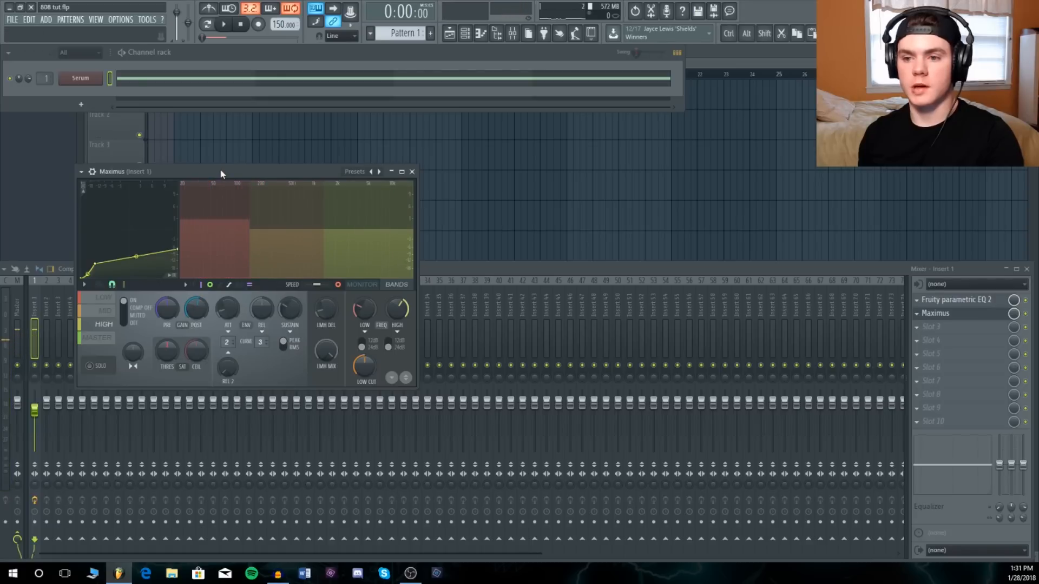
key(z)
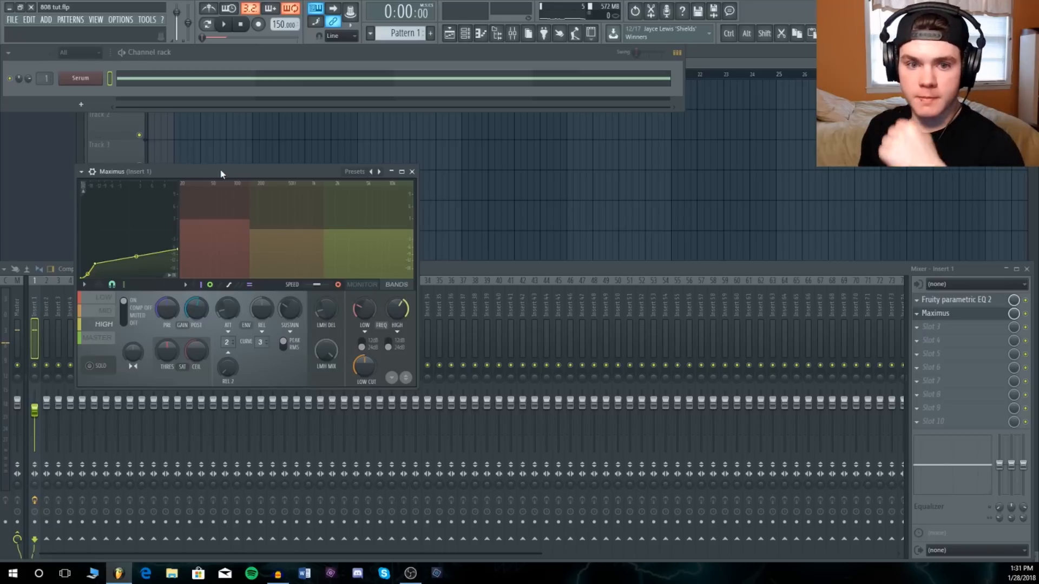
key(z)
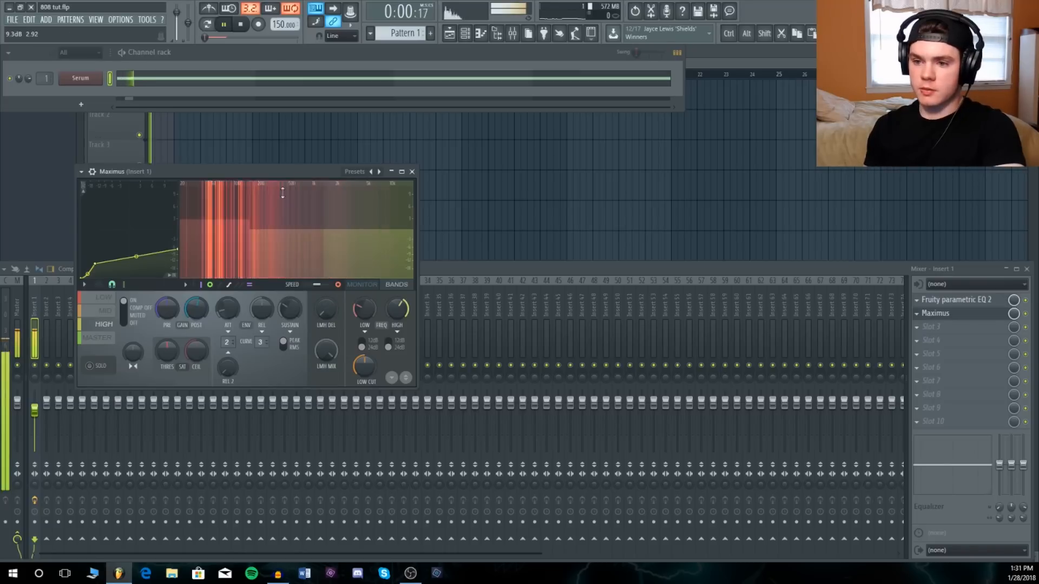
click(98, 337)
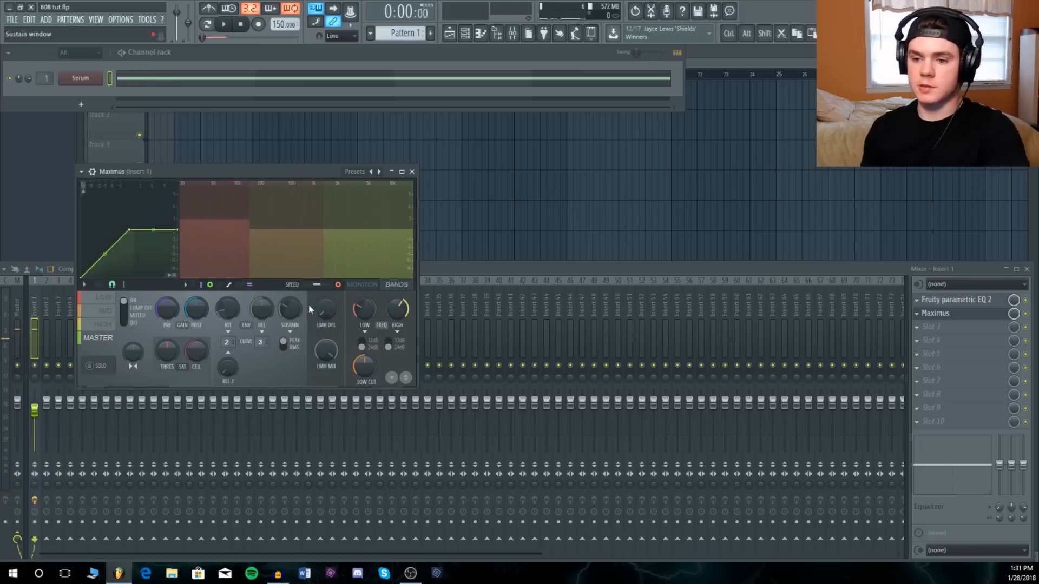
click(134, 350)
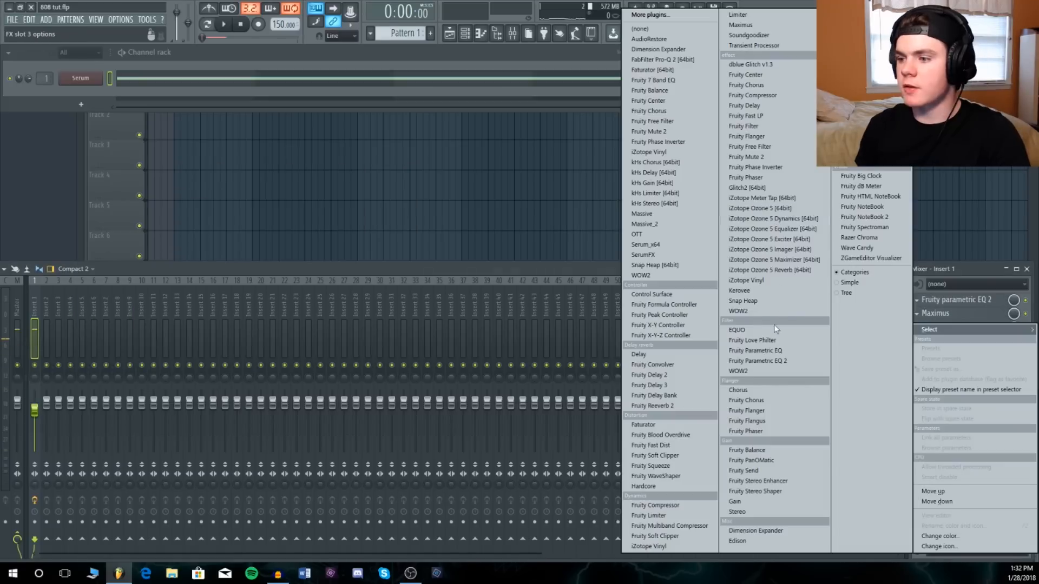
Boost one band of the second Parametric EQ 2 into a peak while auditioning.
key(space)
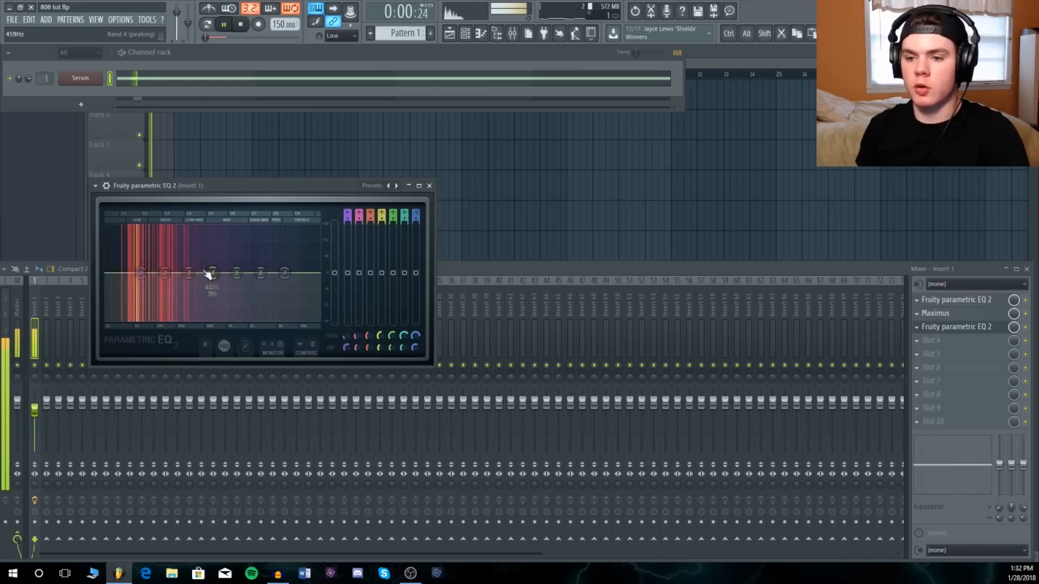
drag(164, 274, 169, 262)
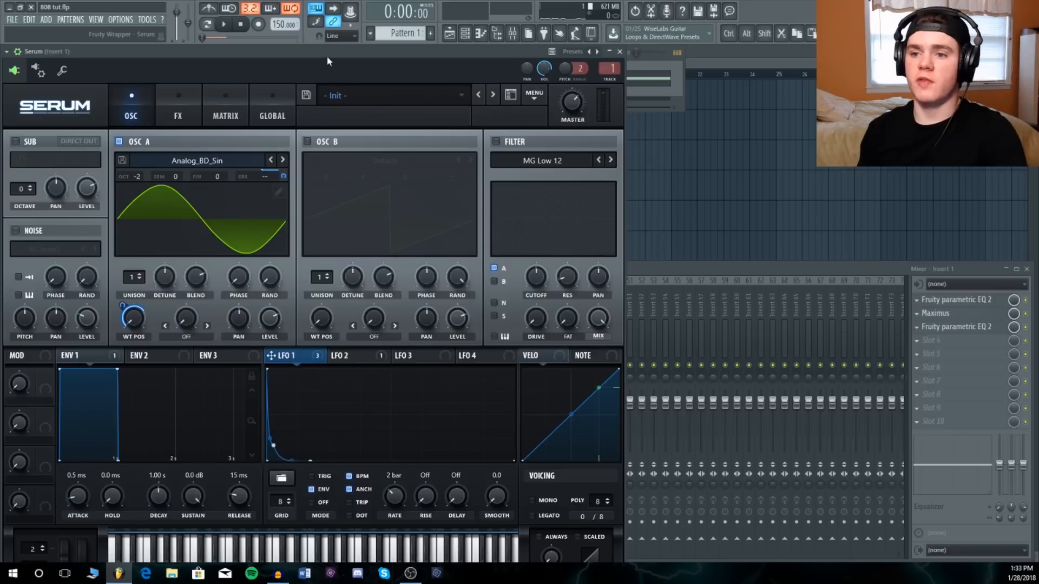
key(space)
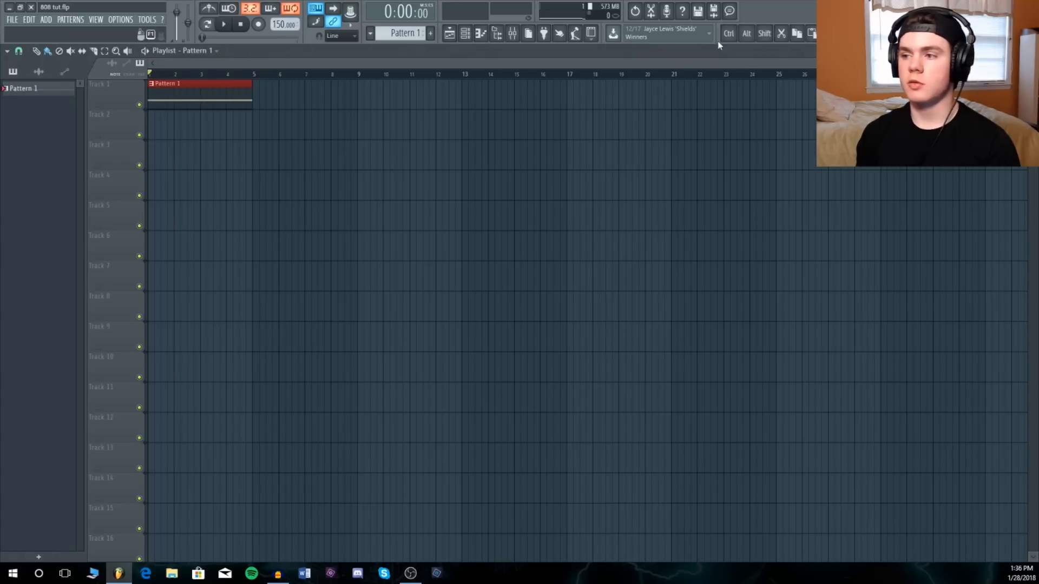
scroll(203, 81, up, 3)
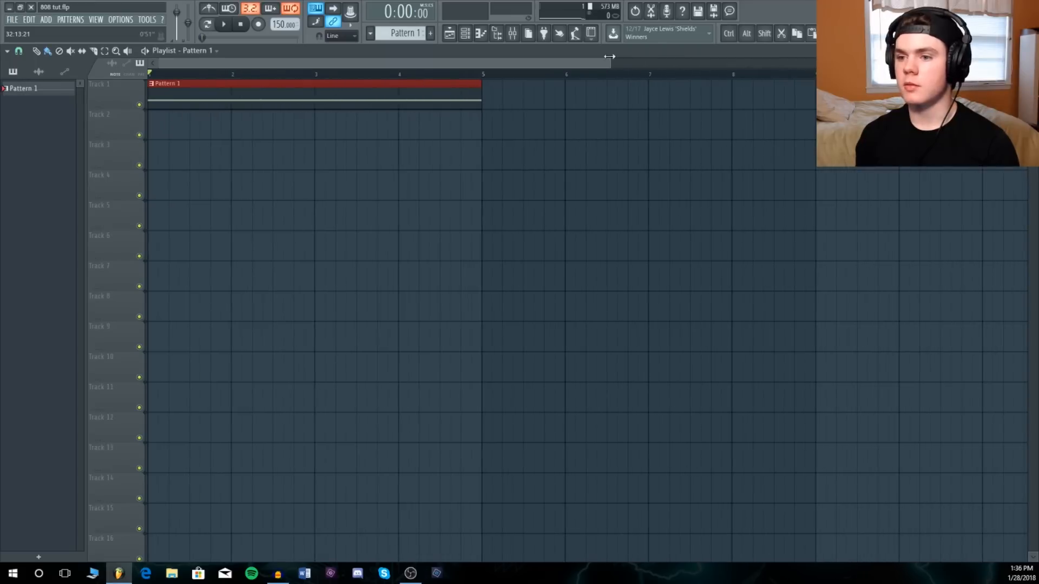
Create an automation clip for the Serum channel's volume from the Channel rack.
click(465, 32)
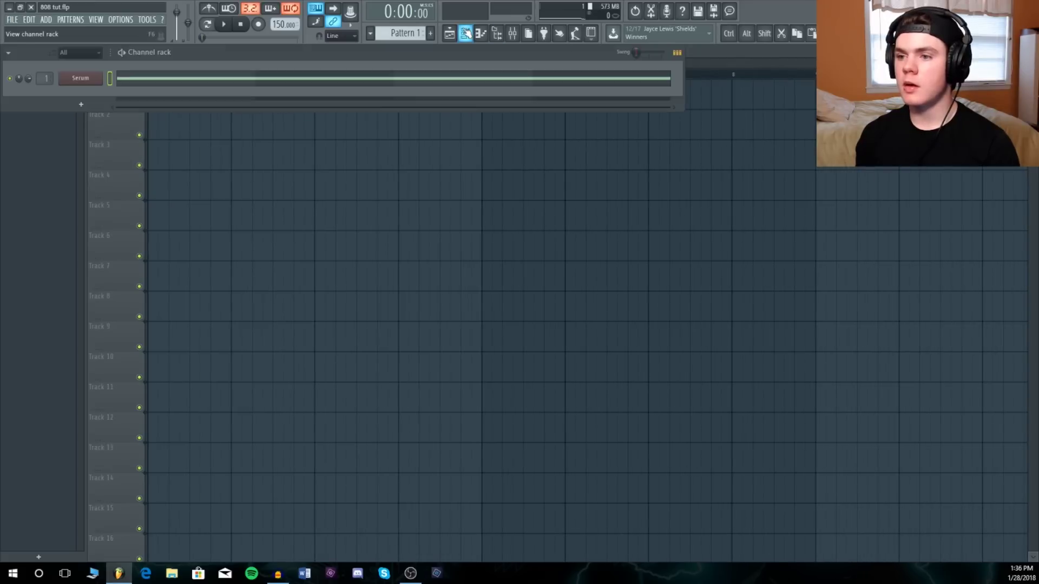
right_click(30, 78)
click(97, 152)
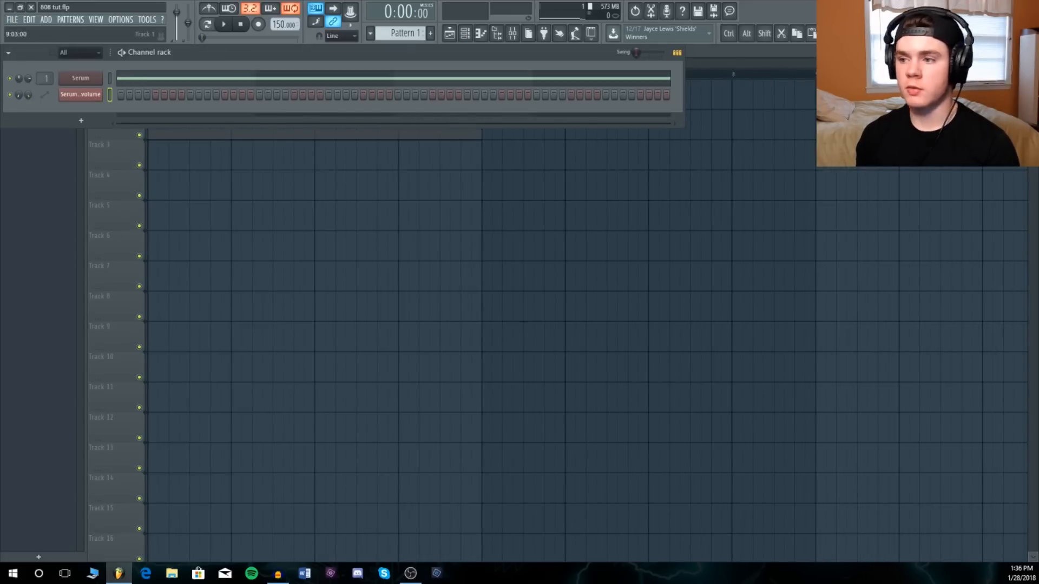
key(F6)
Shape the volume clip into a curved fade-down across the pattern and audition it.
drag(484, 124, 481, 147)
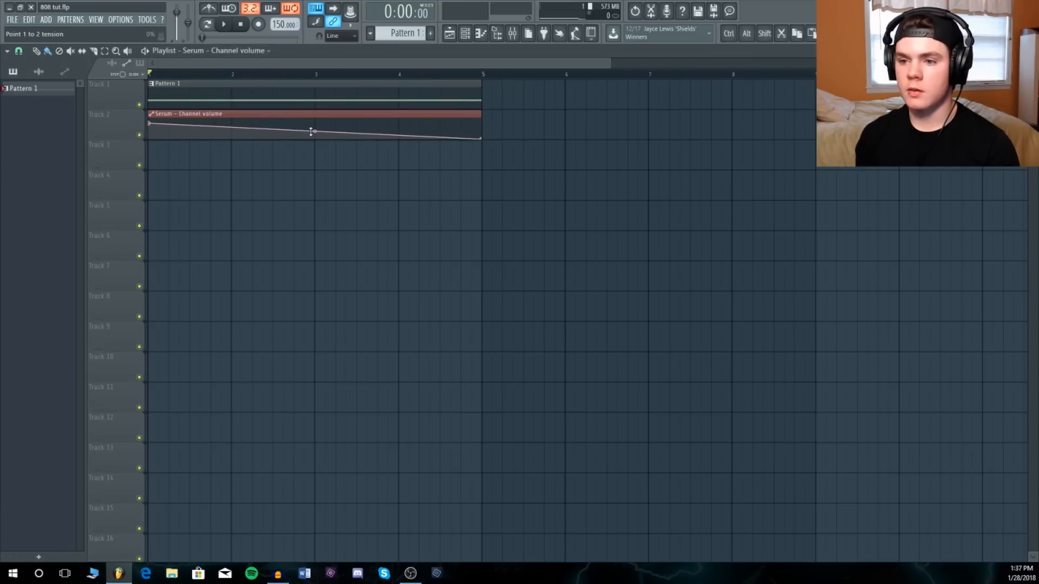
drag(313, 131, 315, 127)
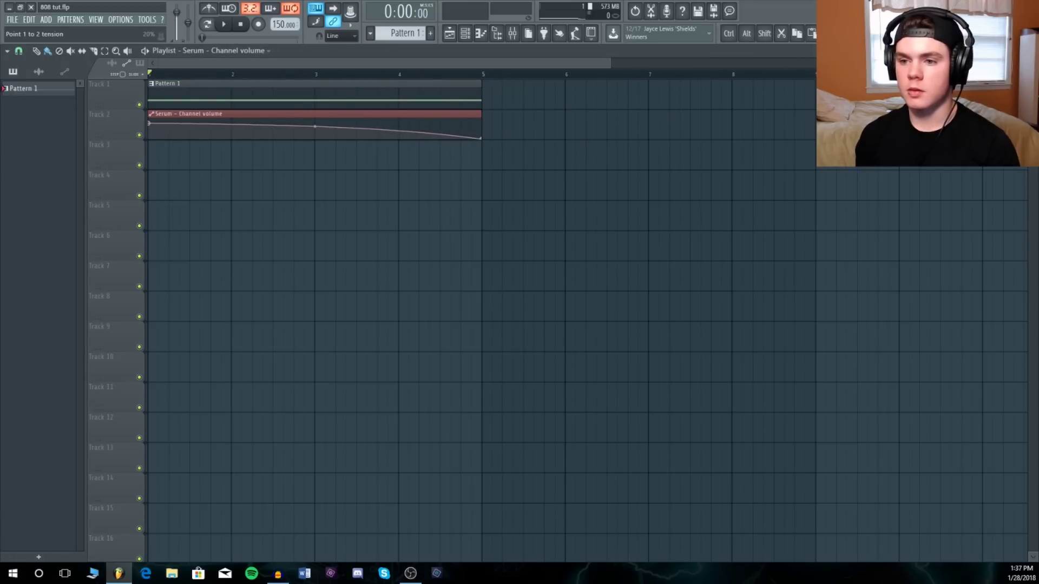
right_click(484, 142)
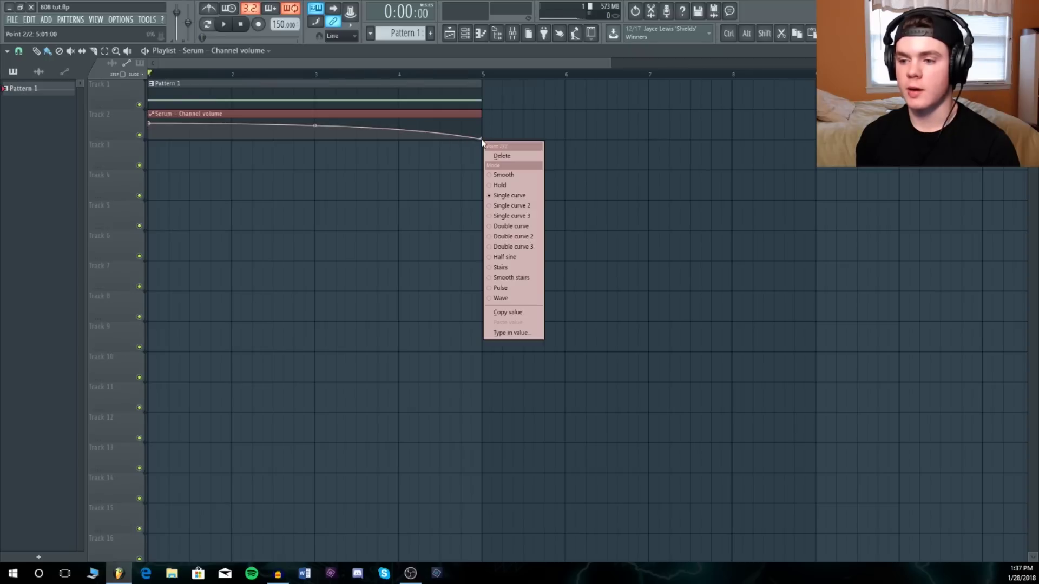
click(500, 267)
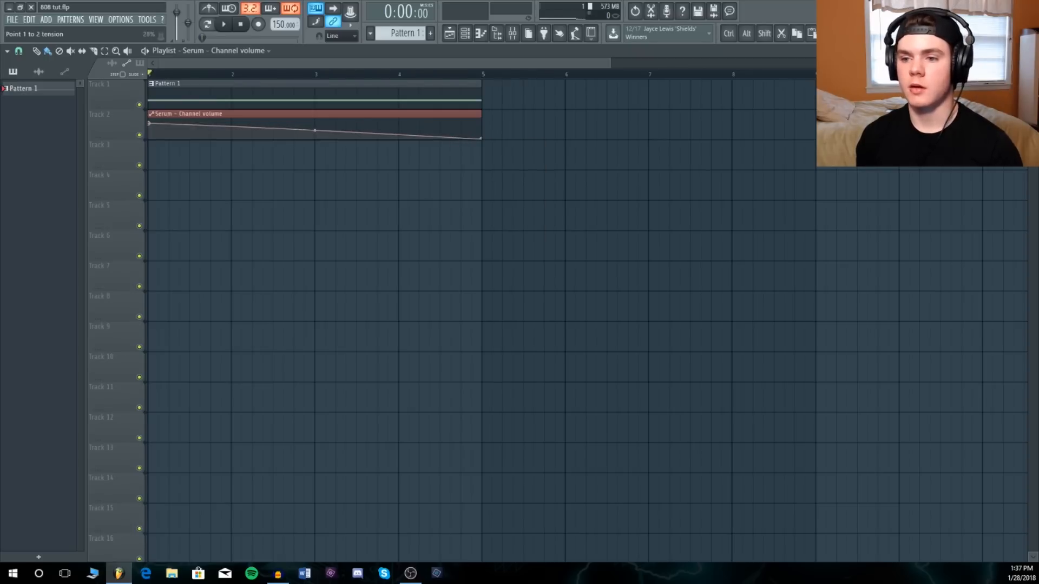
key(space)
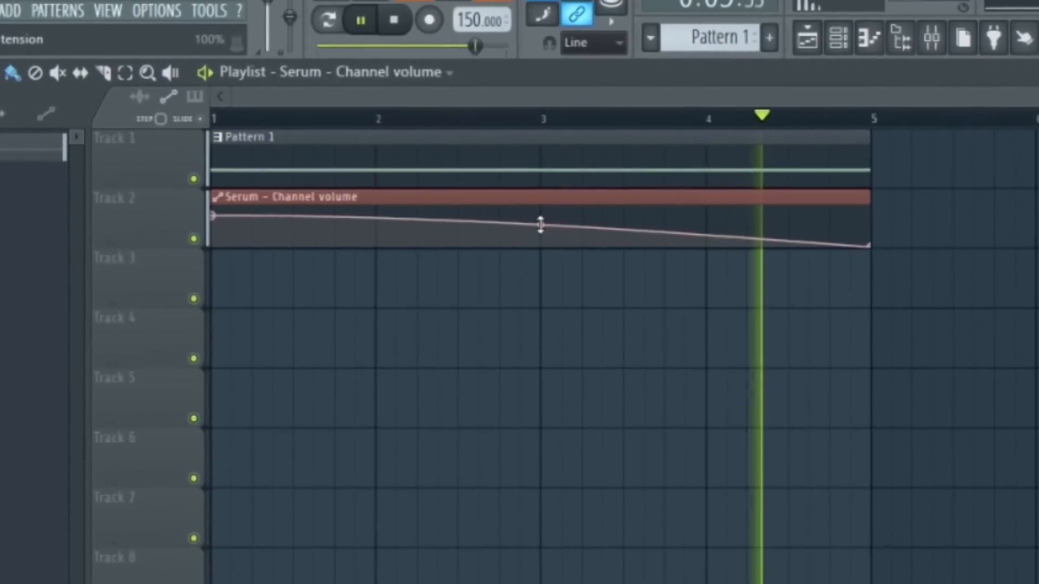
key(space)
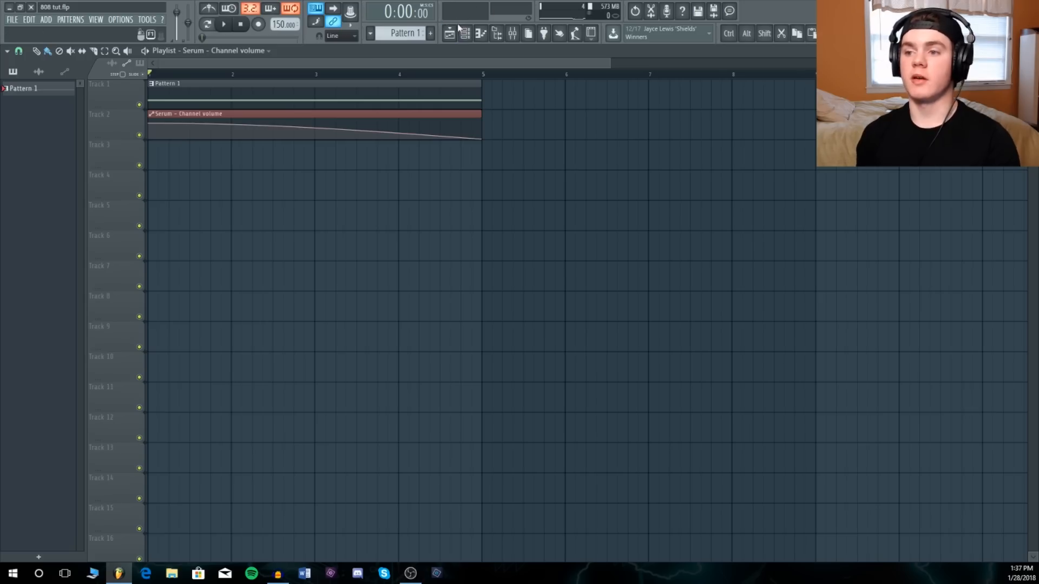
click(465, 32)
Tweak Serum's compressor MIX on the FX page and create a Comp_Wet automation clip.
click(80, 77)
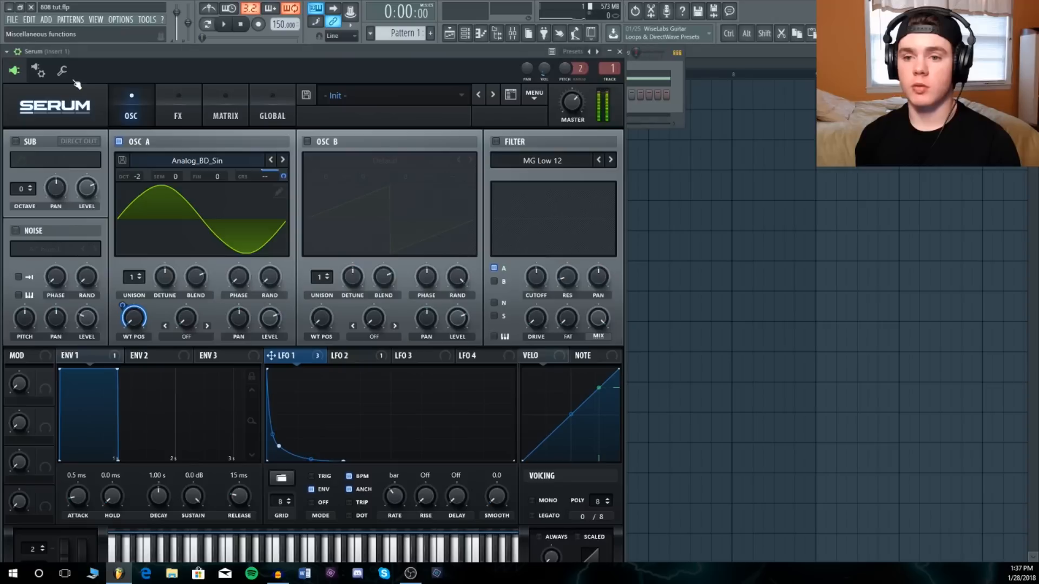
click(192, 95)
drag(560, 258, 555, 341)
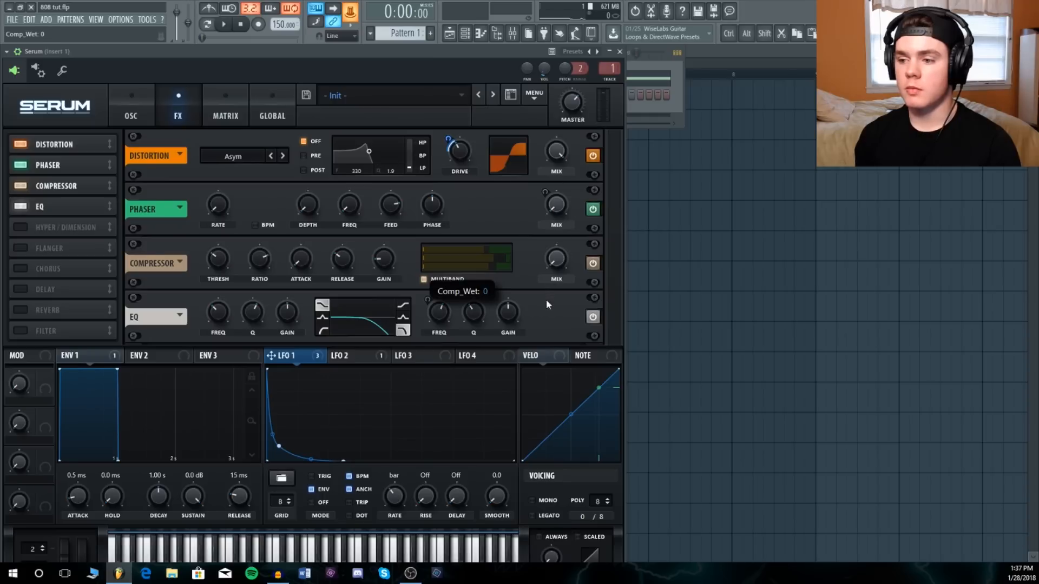
right_click(350, 11)
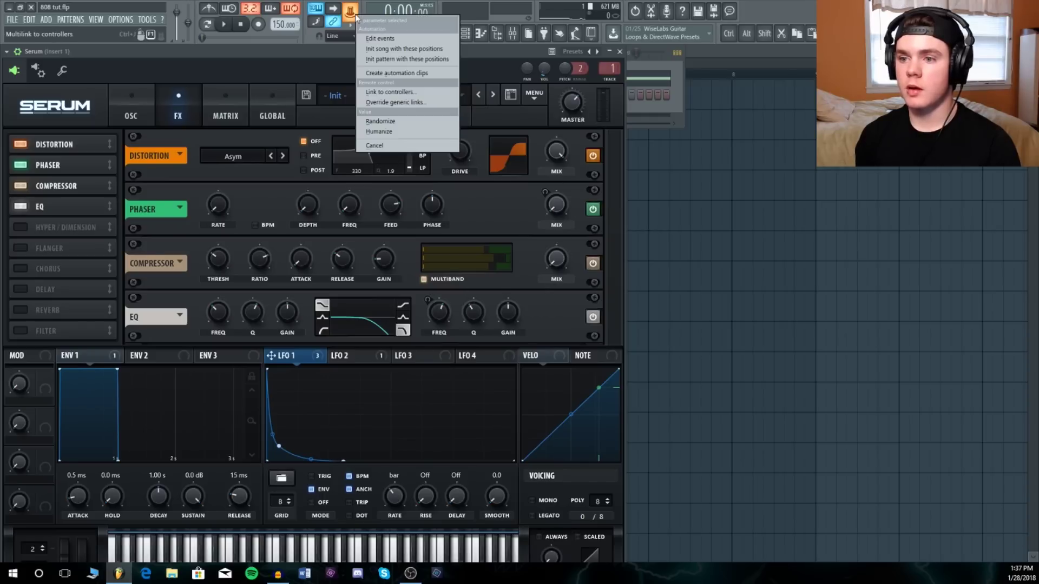
click(384, 72)
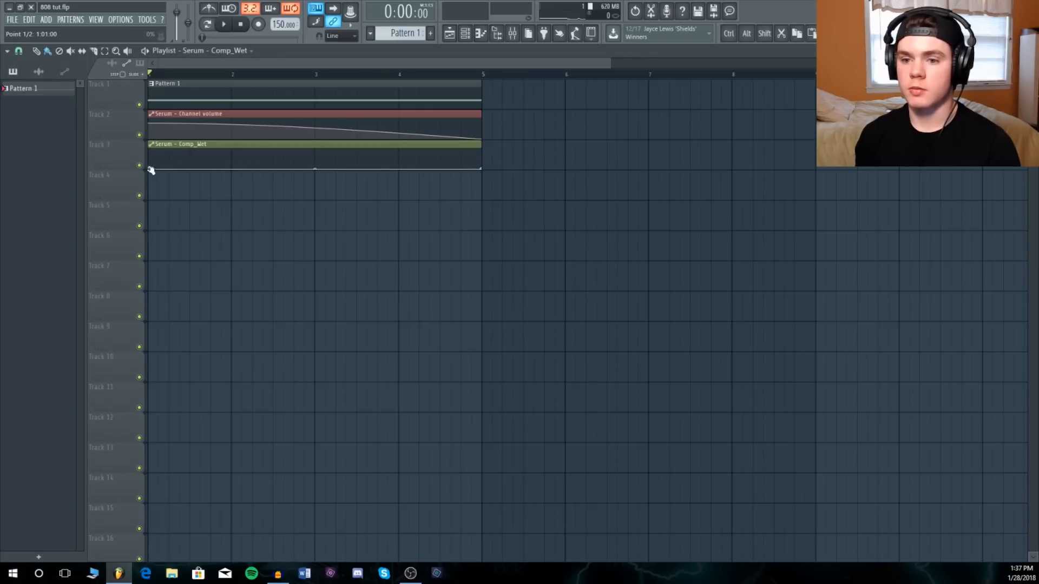
Raise the Comp_Wet clip's start point, curve it down to zero and audition it.
drag(151, 168, 141, 138)
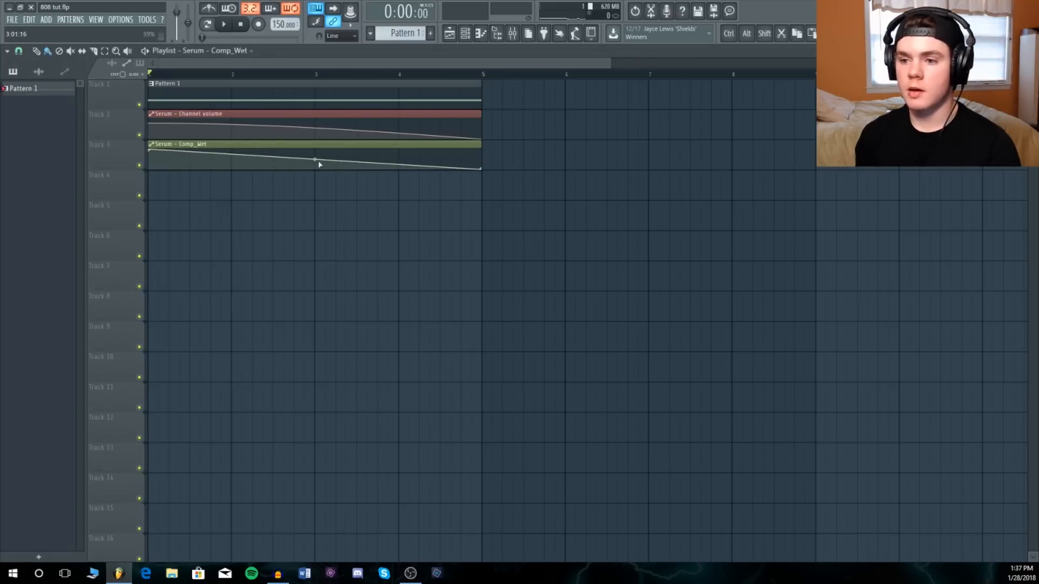
drag(314, 157, 316, 154)
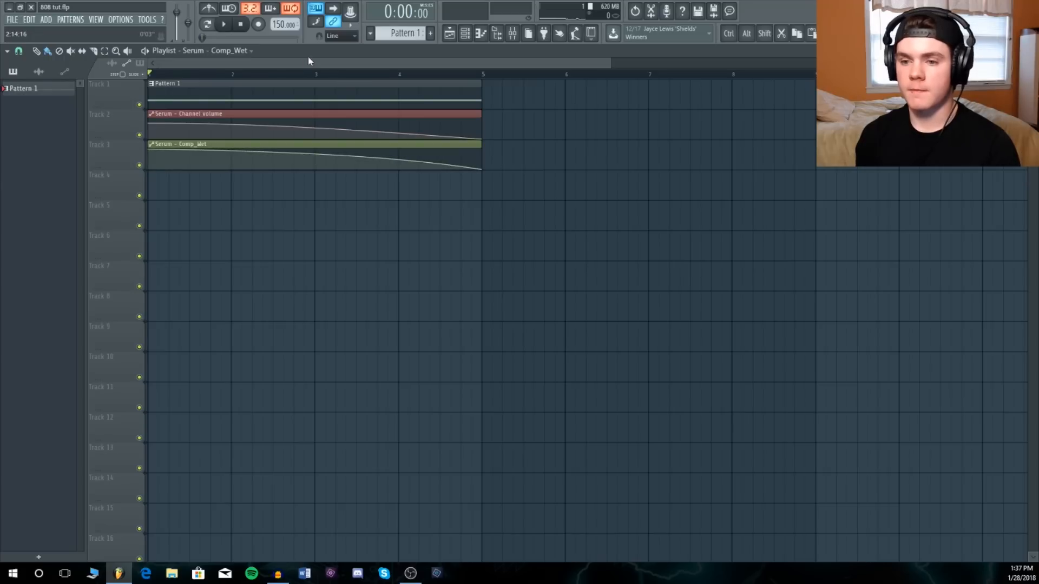
key(space)
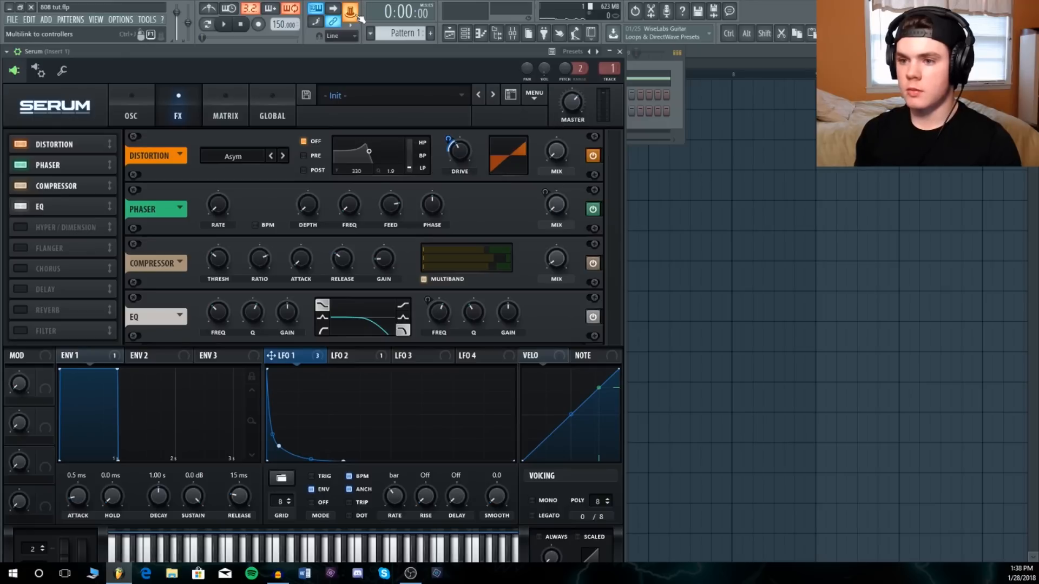
Create a Dist_Wet automation clip for Serum's distortion mix and close Serum.
click(358, 20)
click(410, 75)
key(Escape)
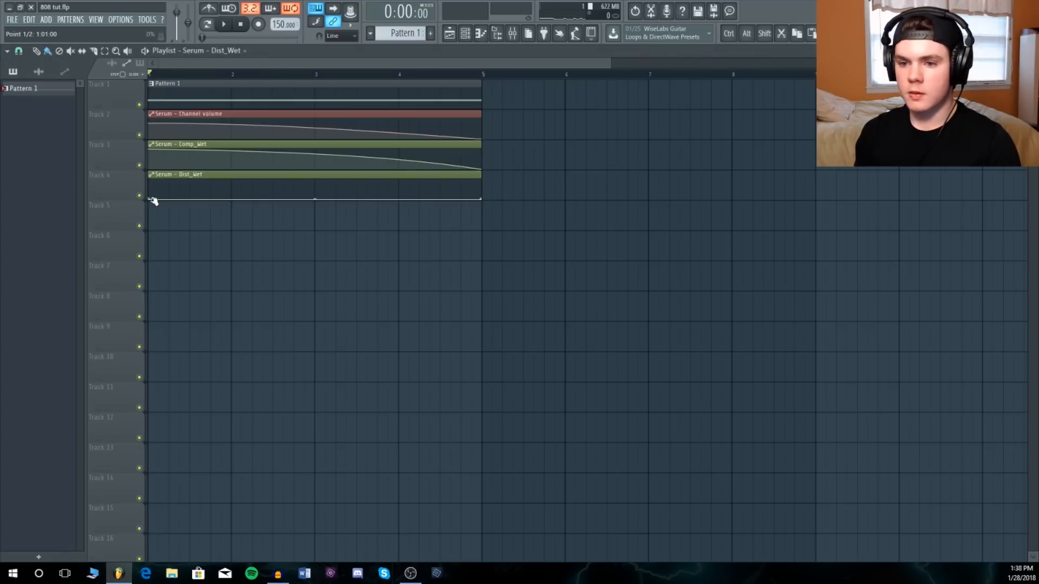
Raise the Dist_Wet clip's start point, curve it down and play all three fades.
drag(150, 198, 150, 167)
drag(317, 189, 317, 183)
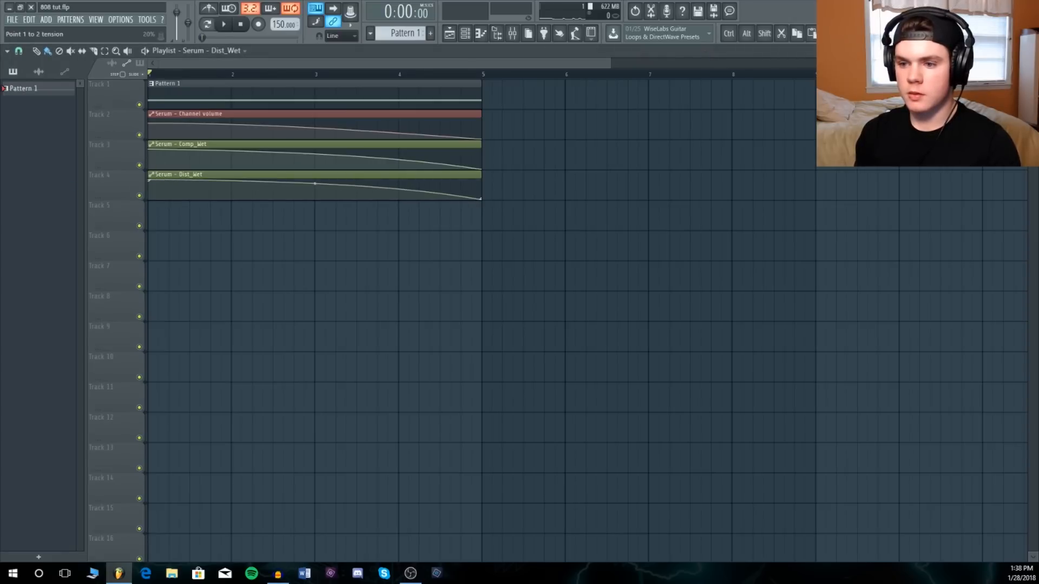
key(space)
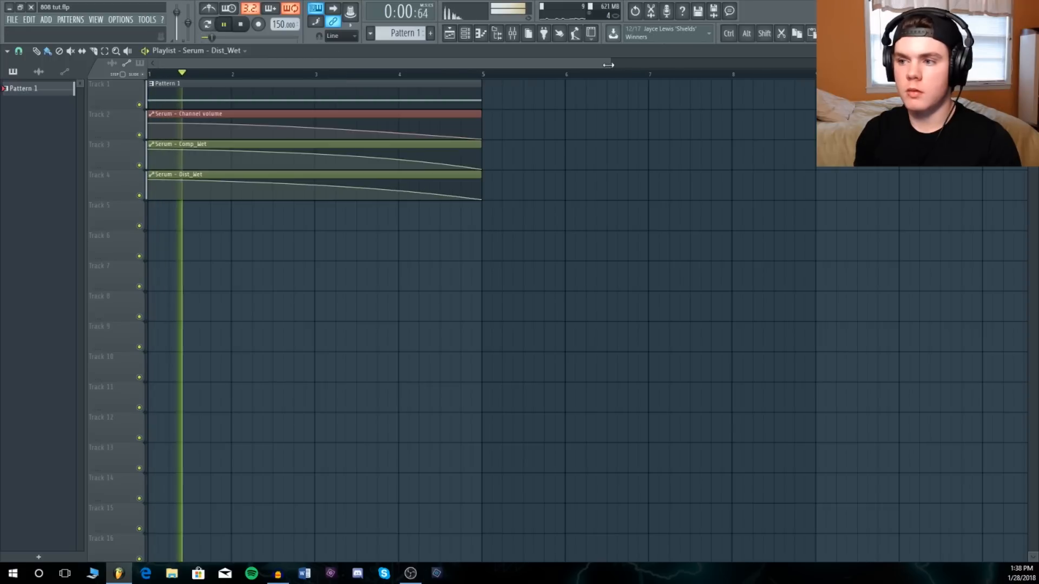
scroll(390, 75, up, 2)
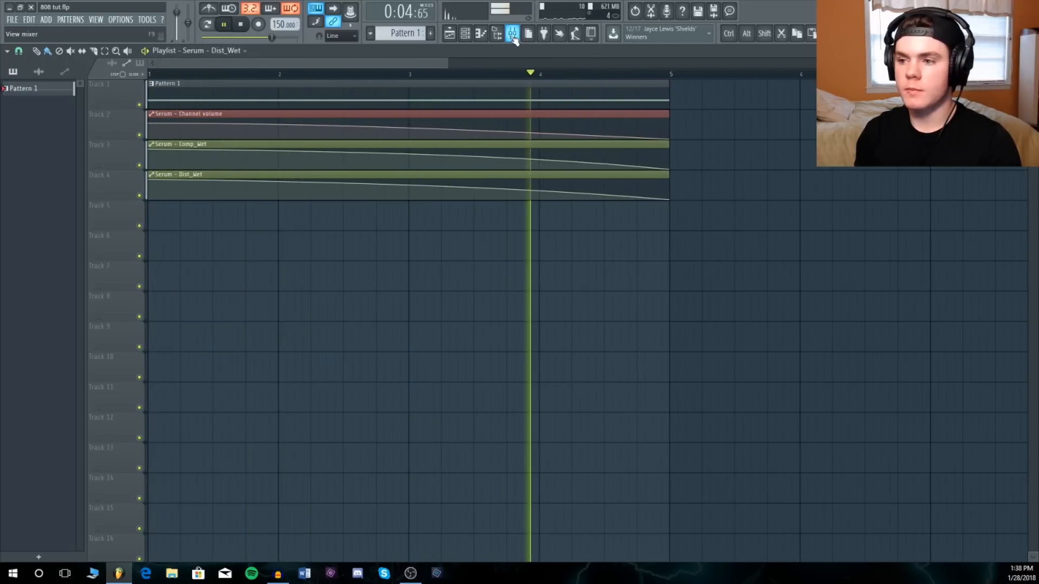
key(space)
Load Soundgoodizer onto the 808's mixer insert and turn its amount up while playing.
key(F9)
click(930, 342)
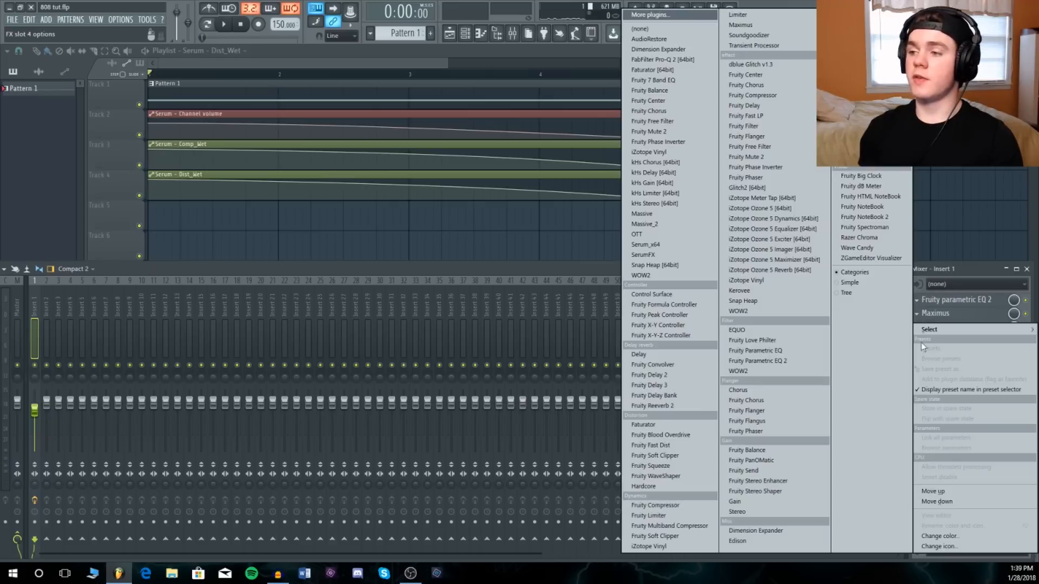
click(747, 35)
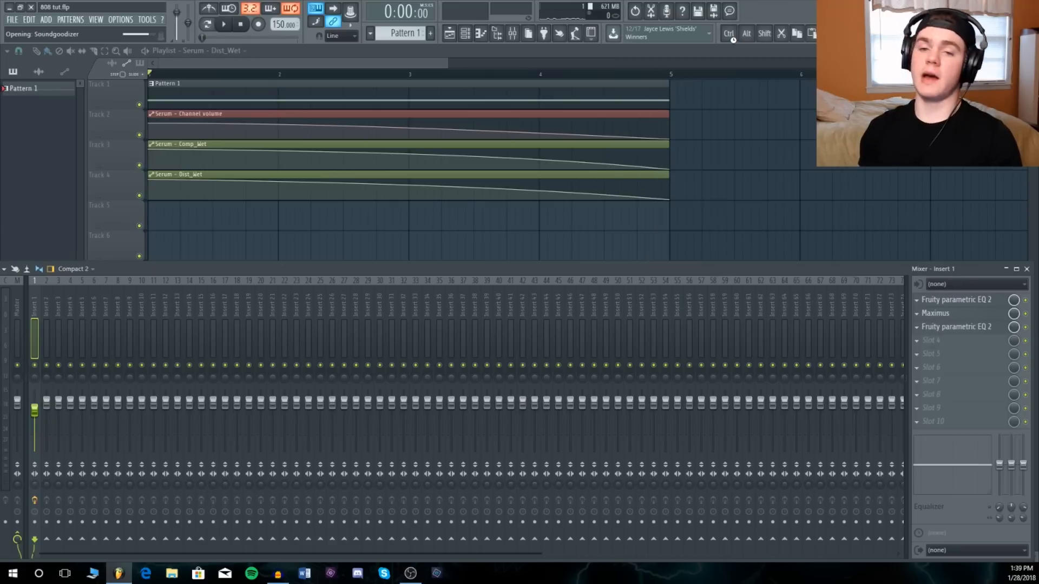
key(space)
drag(163, 280, 168, 283)
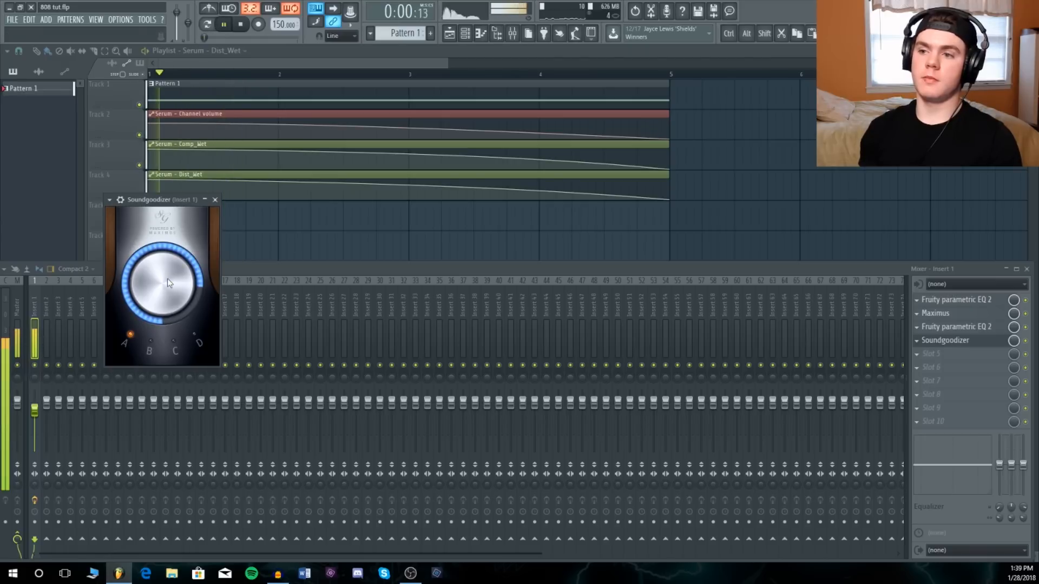
drag(168, 282, 167, 279)
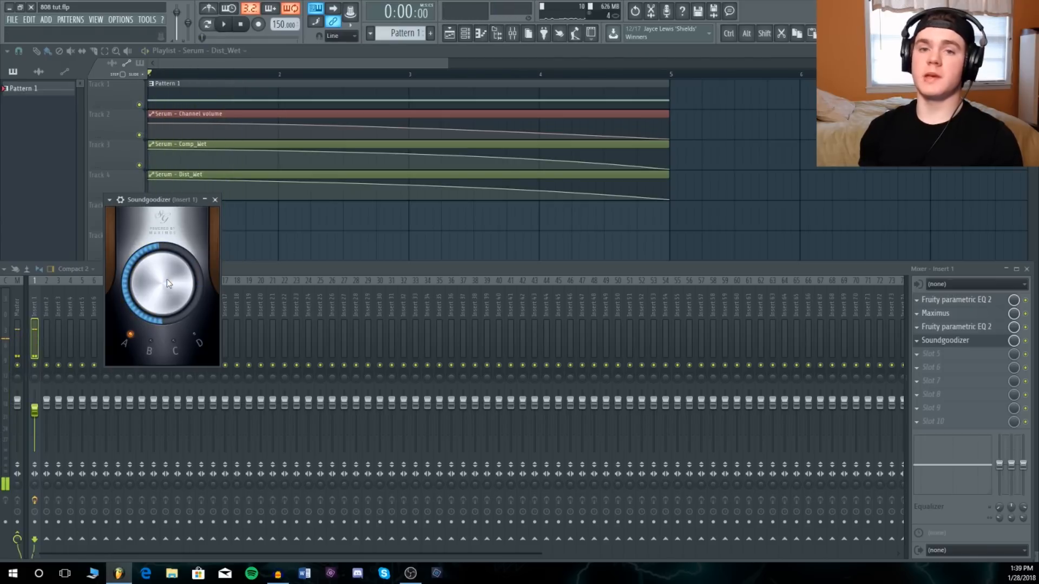
click(976, 344)
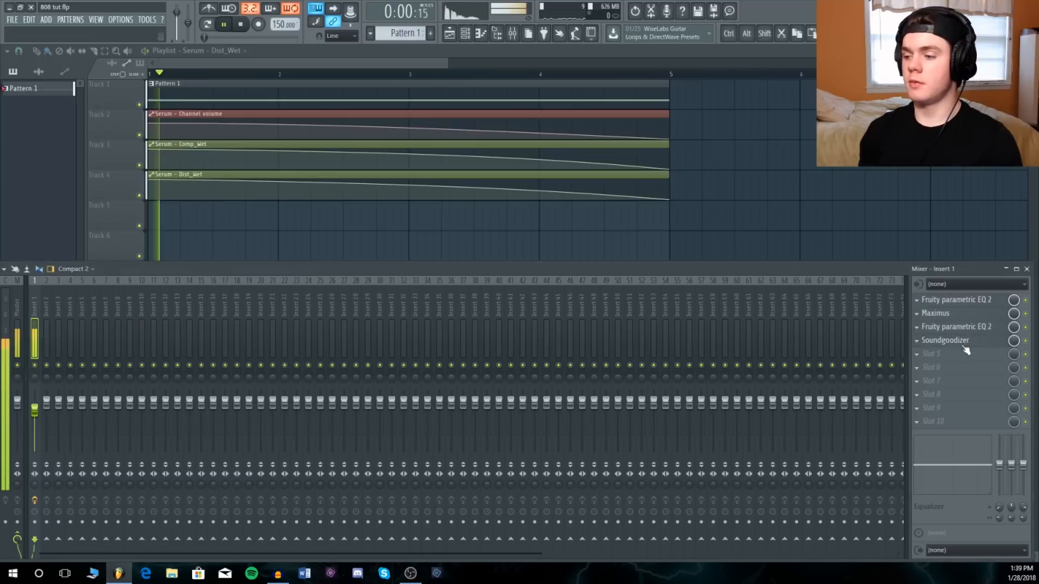
click(964, 340)
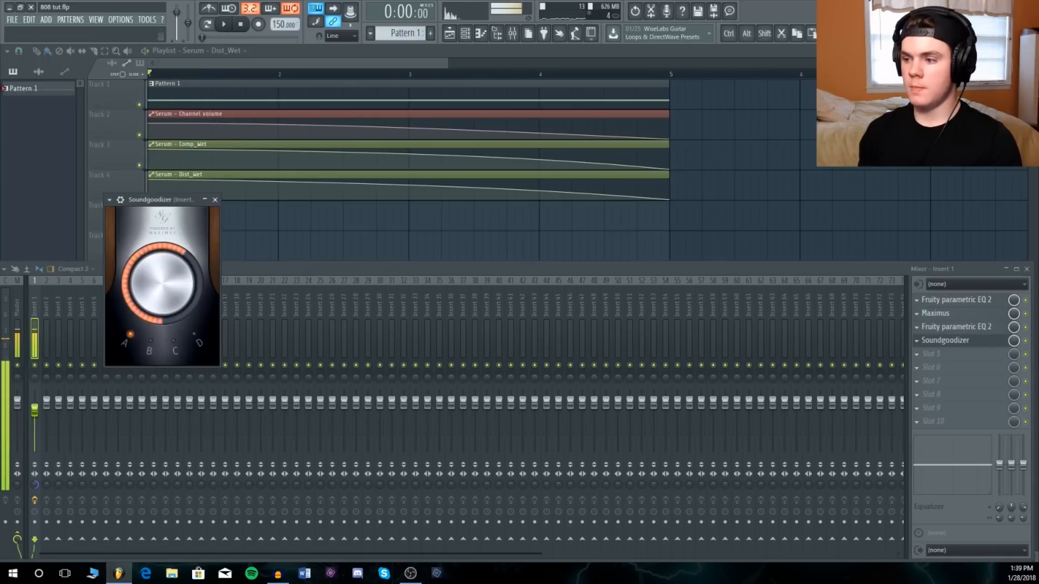
click(964, 346)
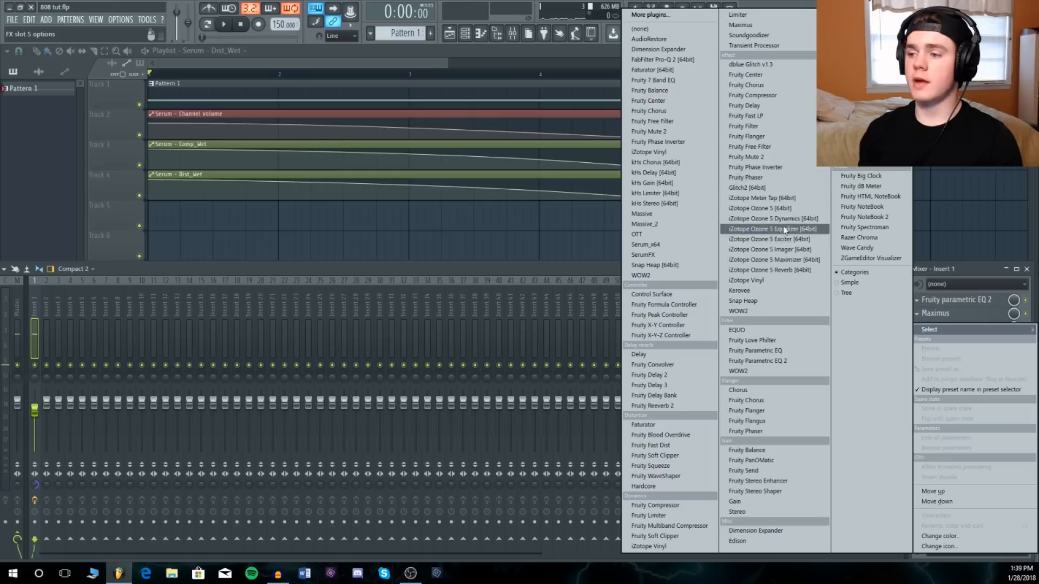
Add another Parametric EQ 2 to the insert and cut a dip around 1344 Hz.
click(776, 363)
key(space)
drag(152, 189, 152, 204)
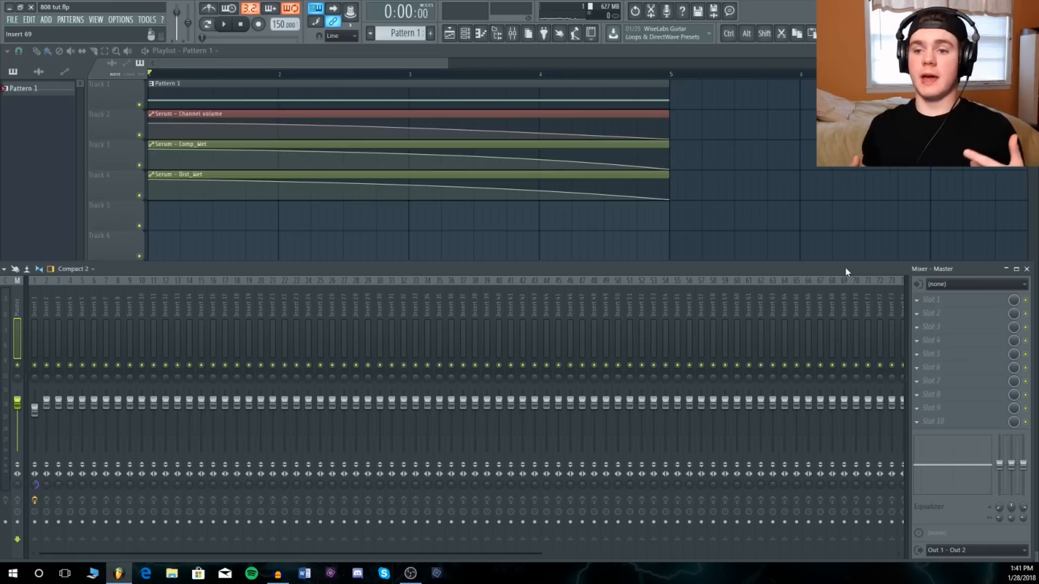
Load Fruity Limiter onto the master track and push its gain to about 9.5 dB while playing.
click(931, 303)
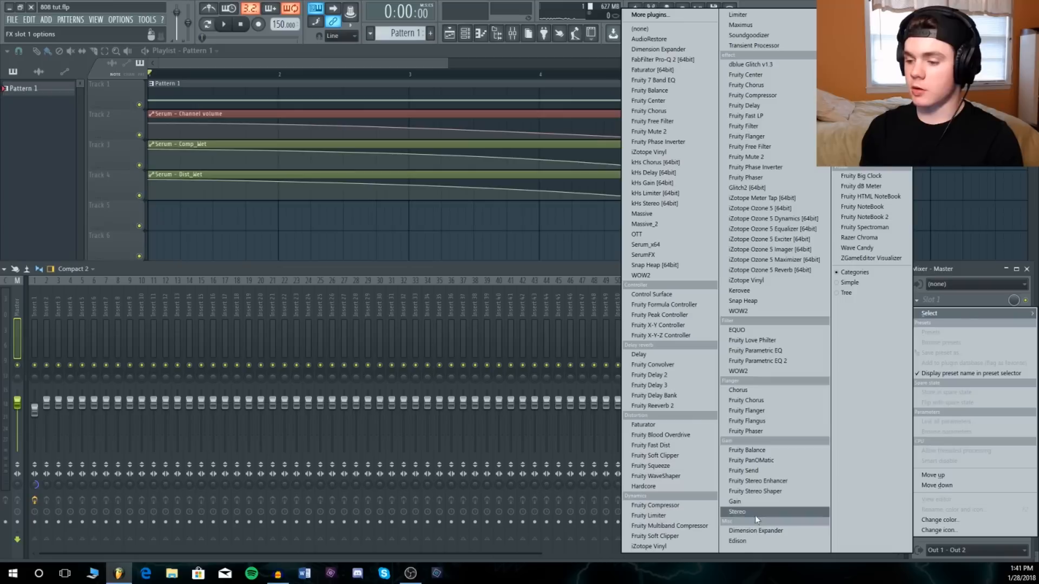
click(681, 515)
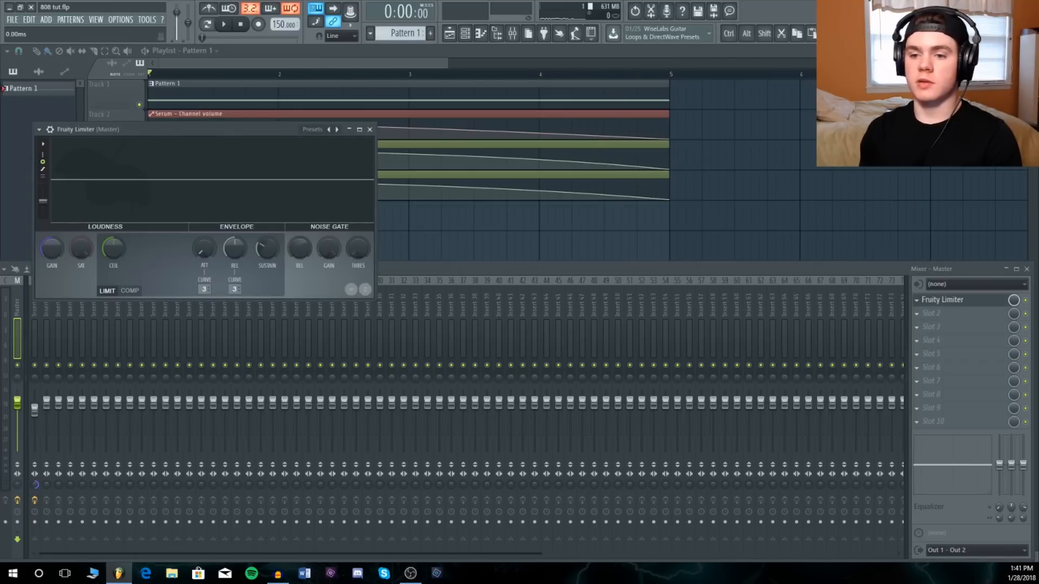
key(space)
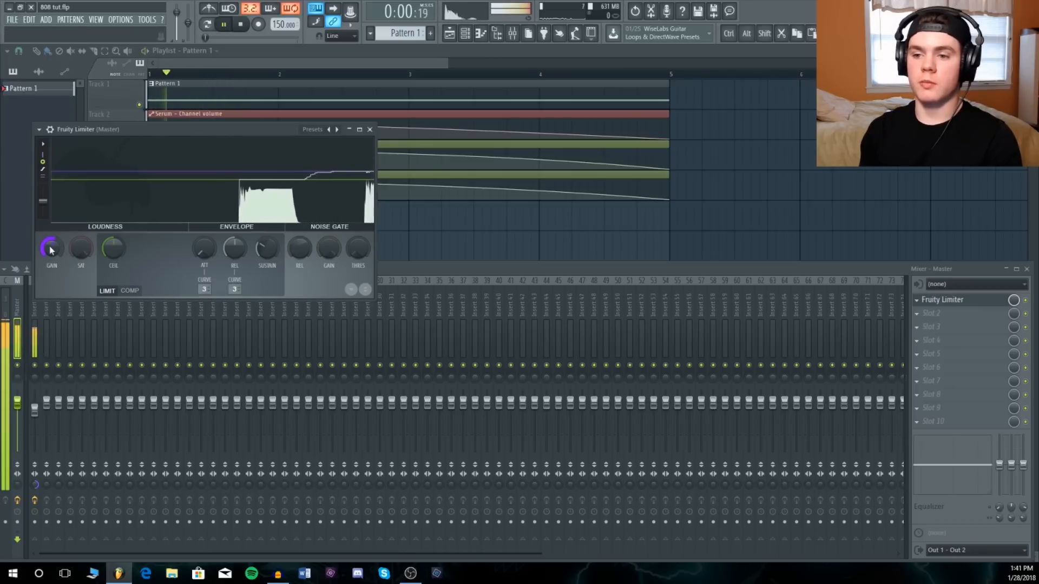
right_click(201, 244)
key(Escape)
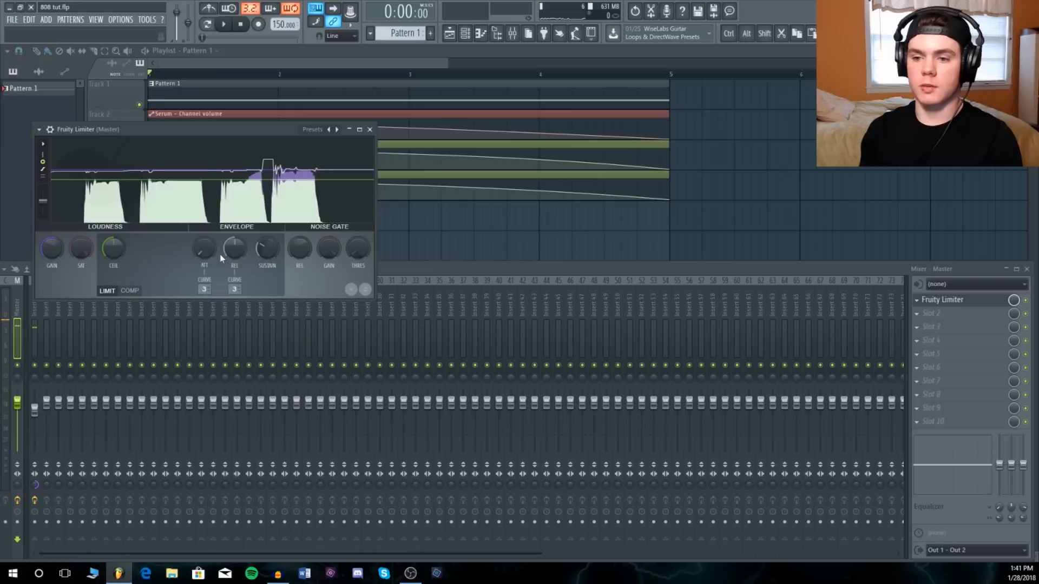
key(space)
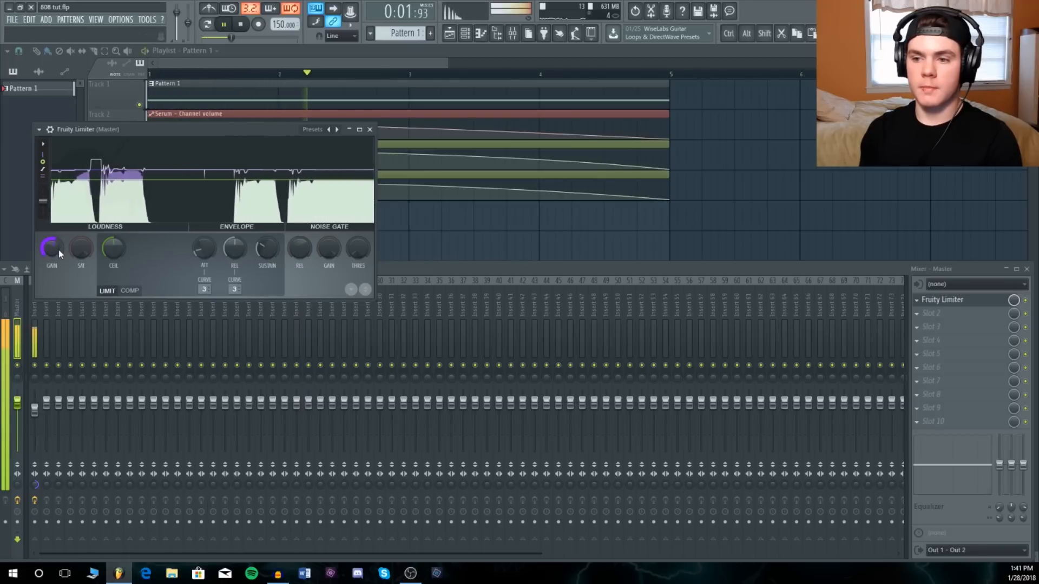
key(space)
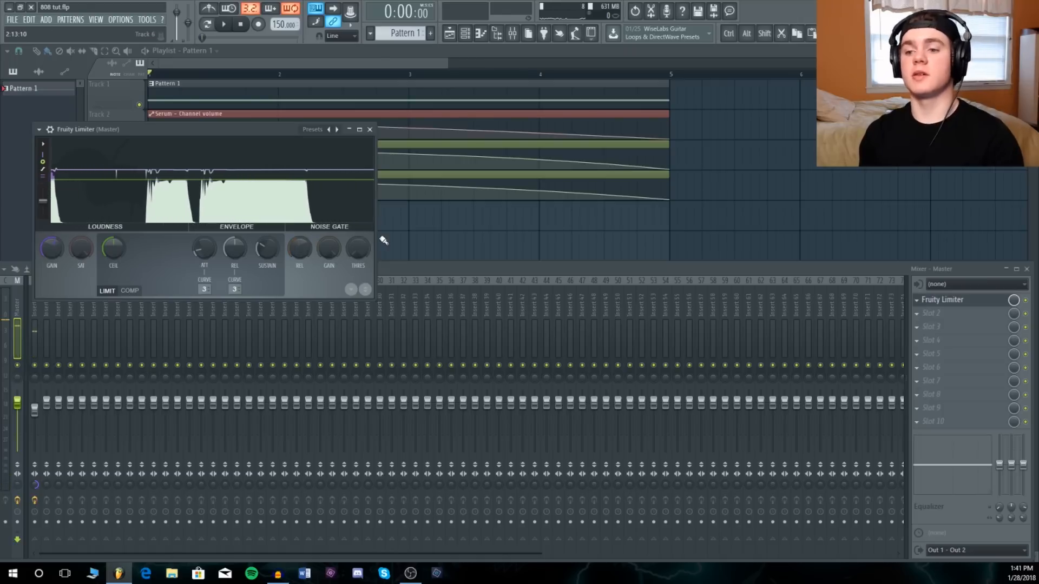
key(space)
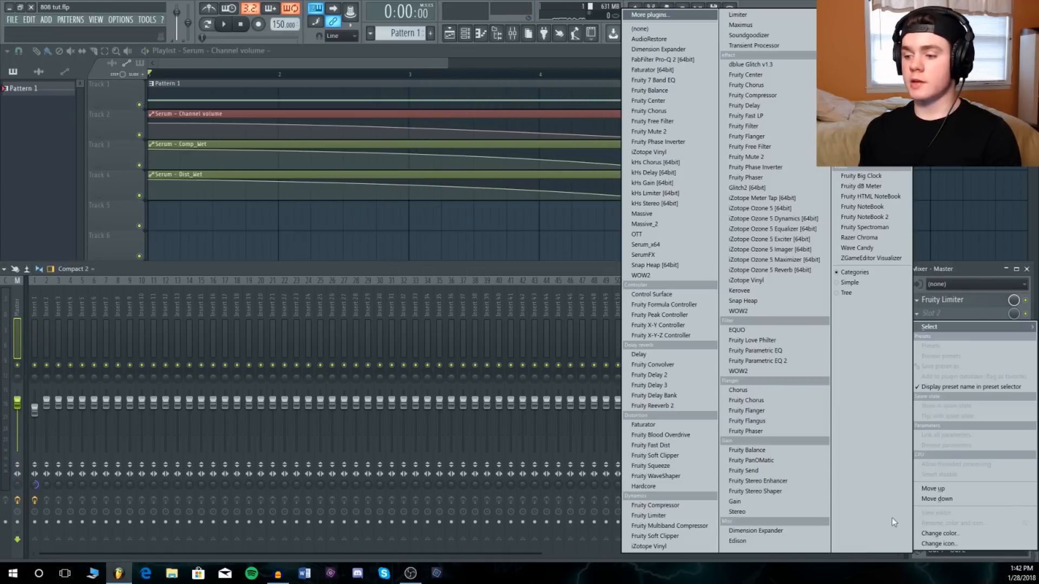
Load Edison into Master Slot 2 and record the full 808 playback into it.
click(738, 540)
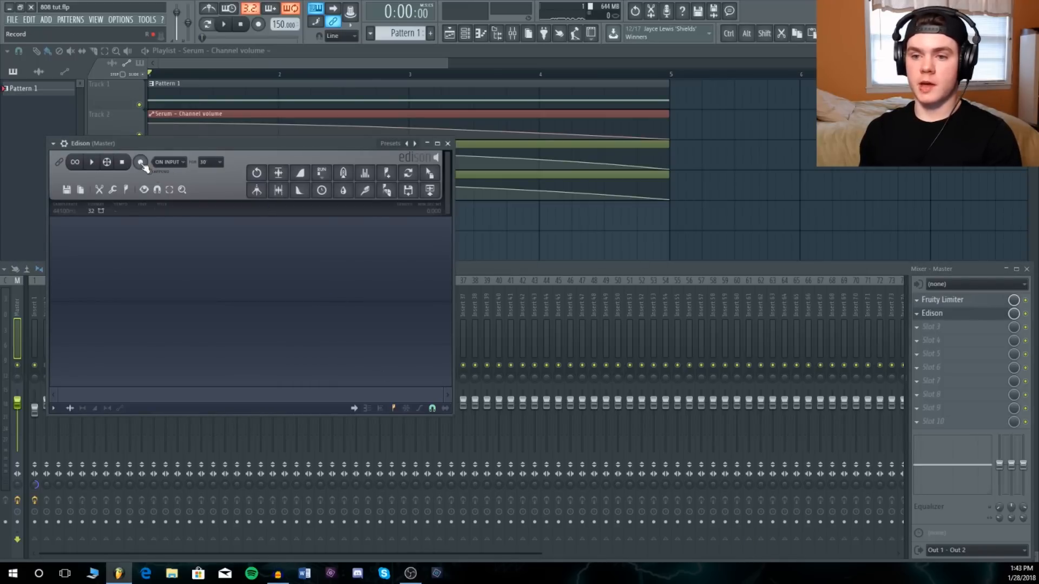
click(229, 25)
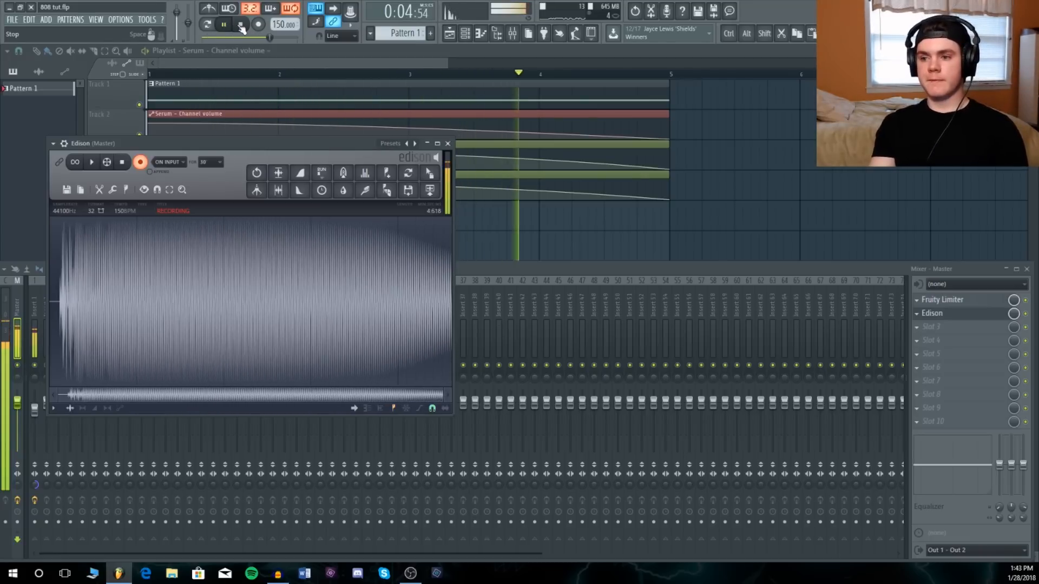
click(241, 25)
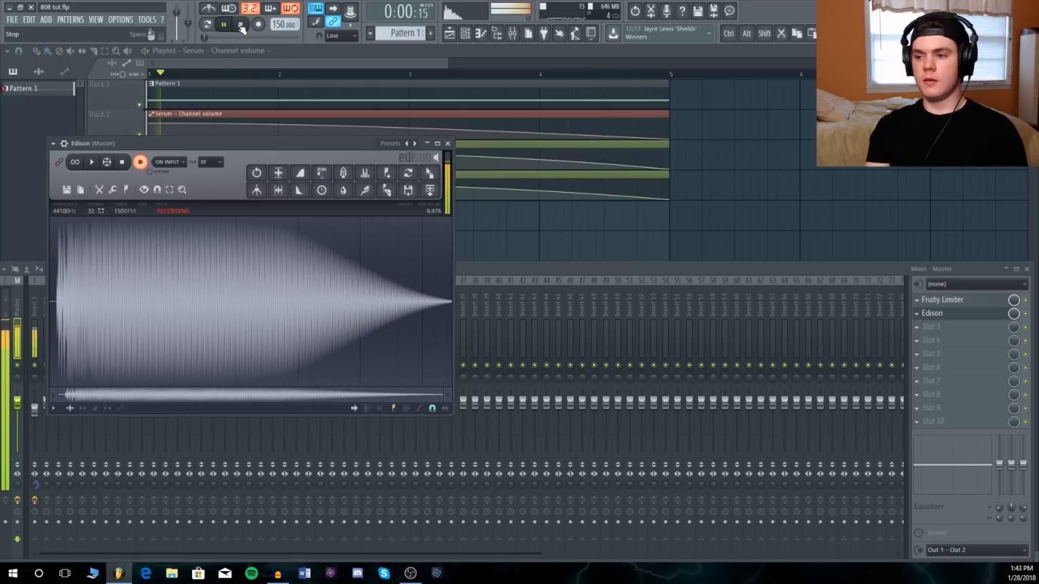
click(122, 162)
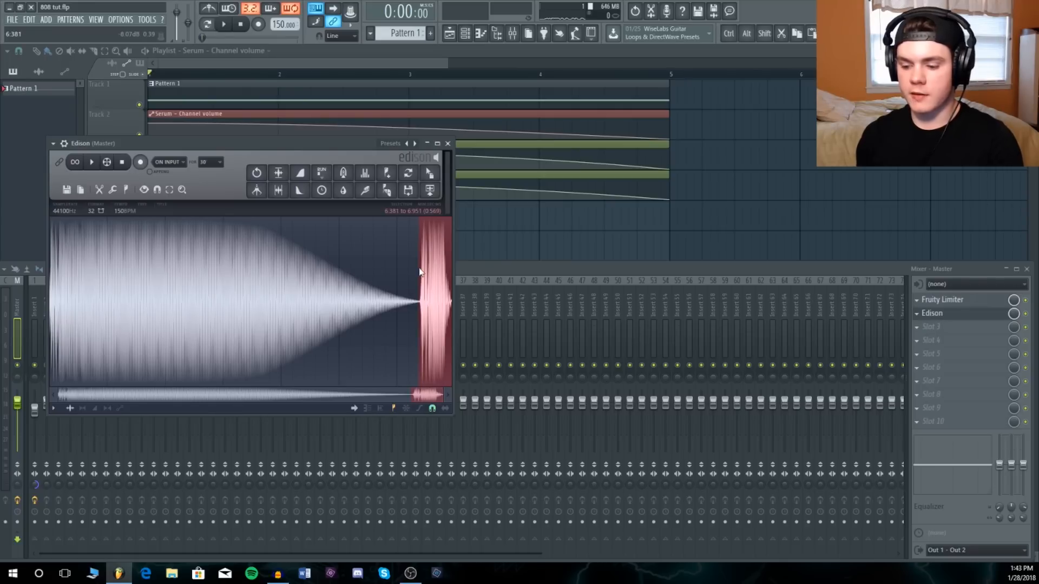
Delete the recording's silent tail and drop the volume envelope's end toward silence.
key(Delete)
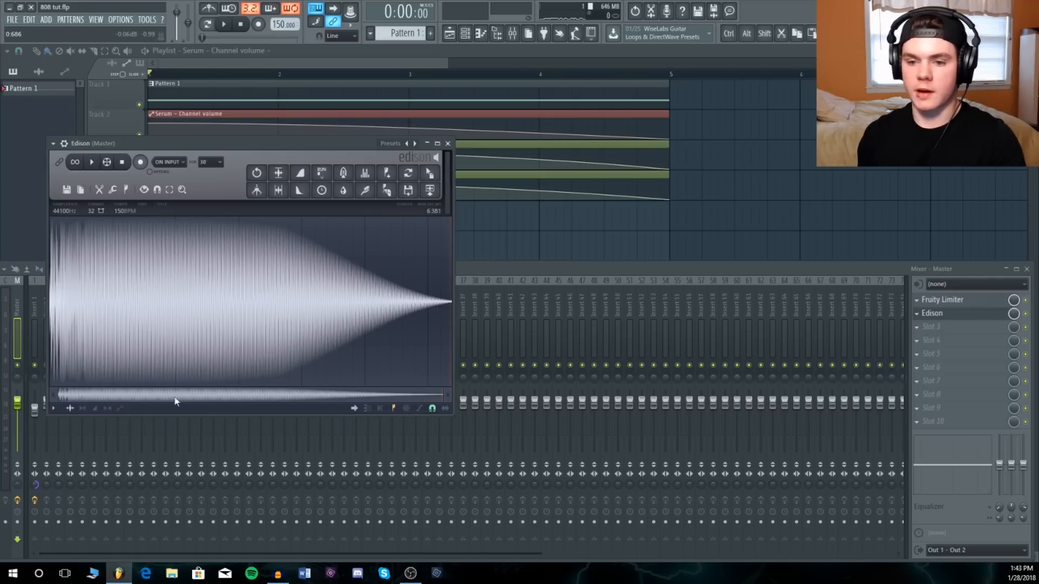
click(95, 409)
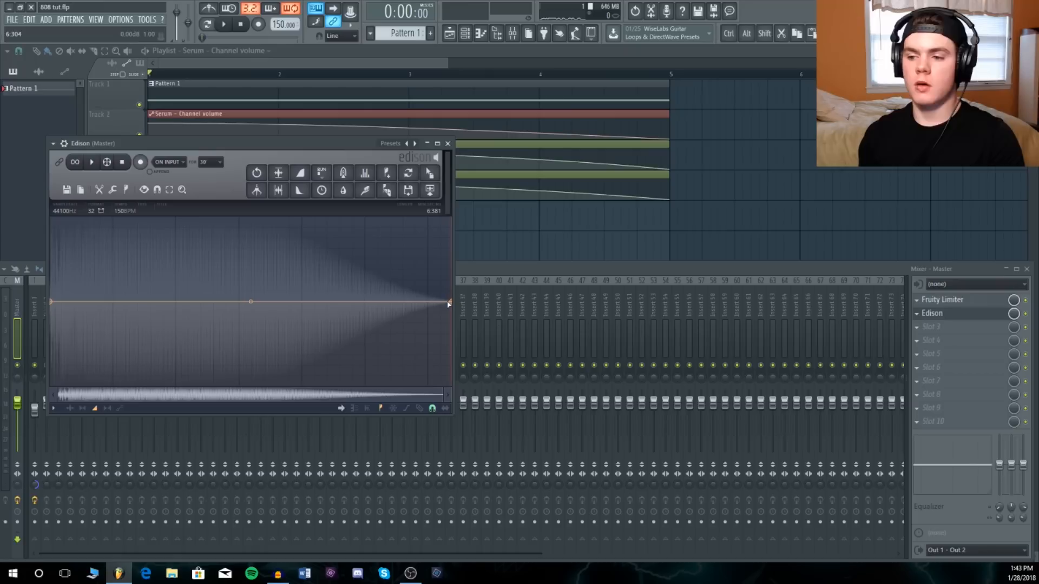
drag(454, 304, 447, 390)
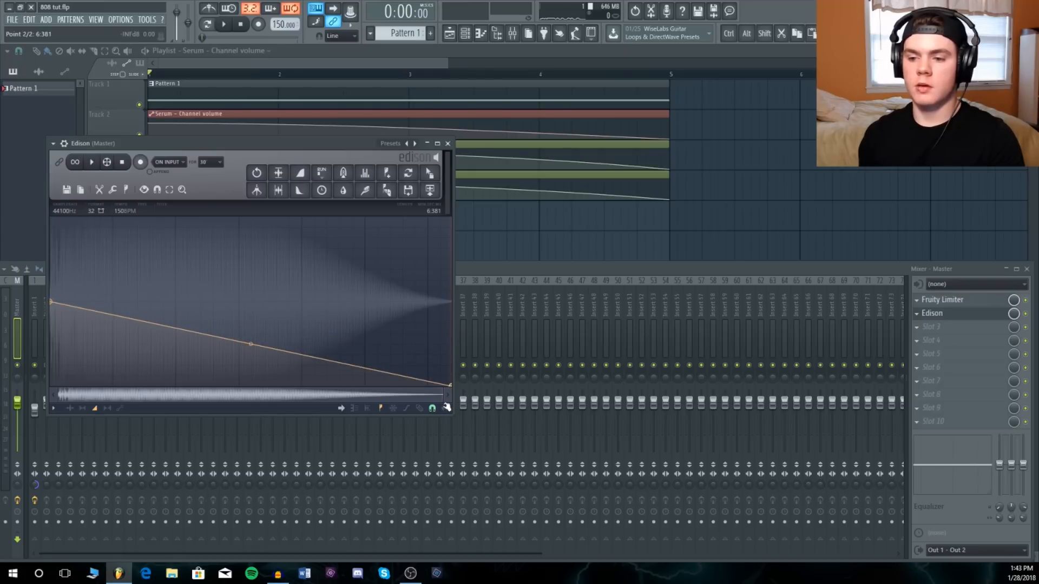
mouse_move(449, 389)
mouse_down()
mouse_move(452, 353)
mouse_move(451, 388)
mouse_up()
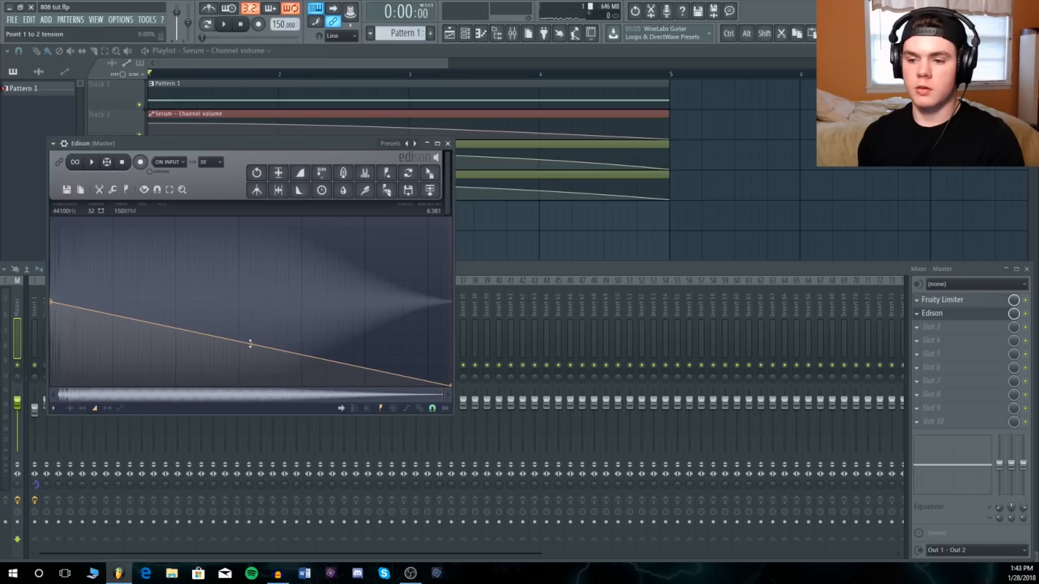
Add an envelope point, bend the fade into a curve, preview it and return to the waveform.
right_click(366, 333)
drag(410, 368, 409, 335)
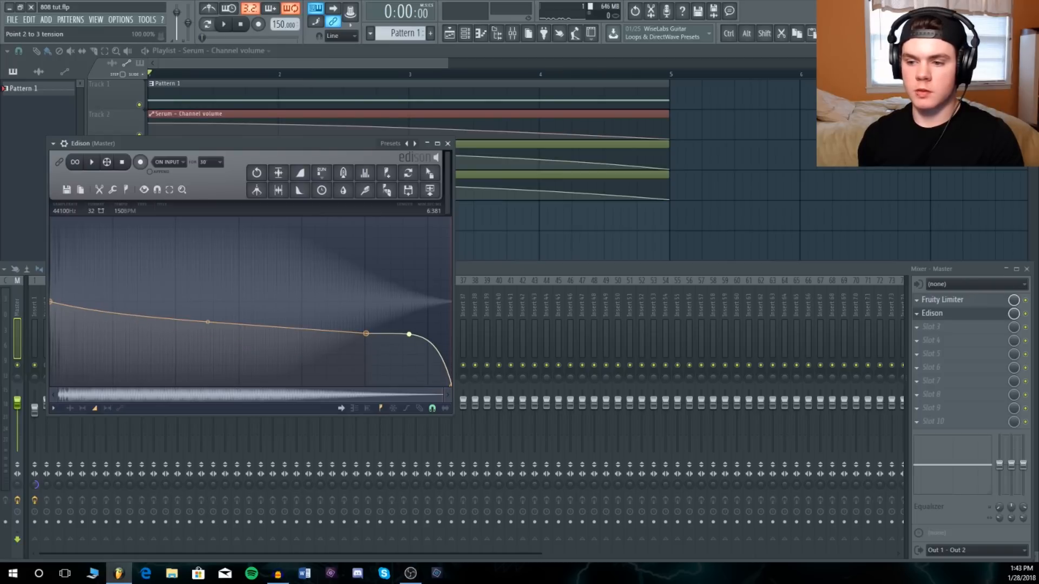
click(93, 163)
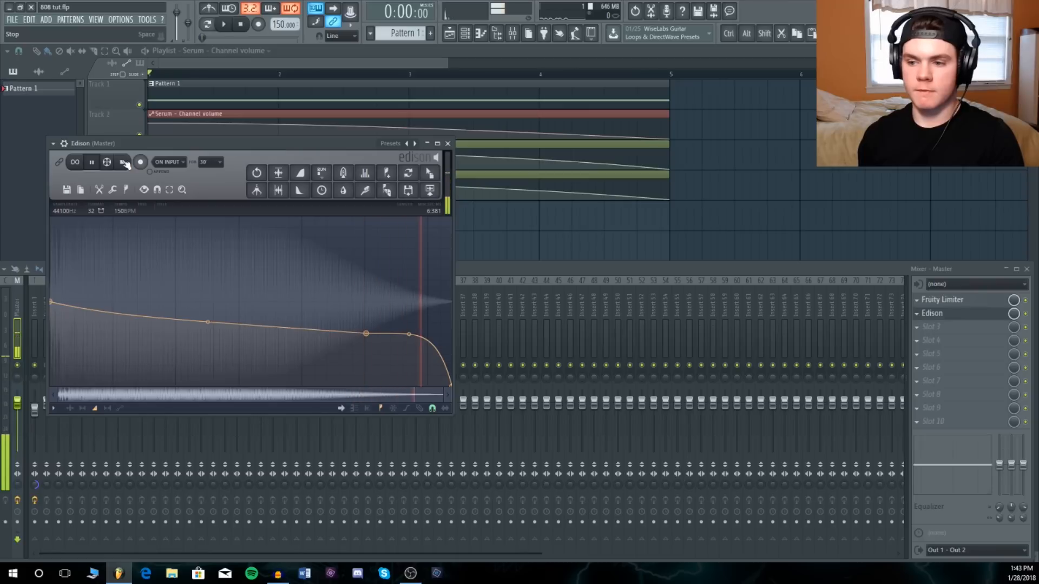
click(72, 414)
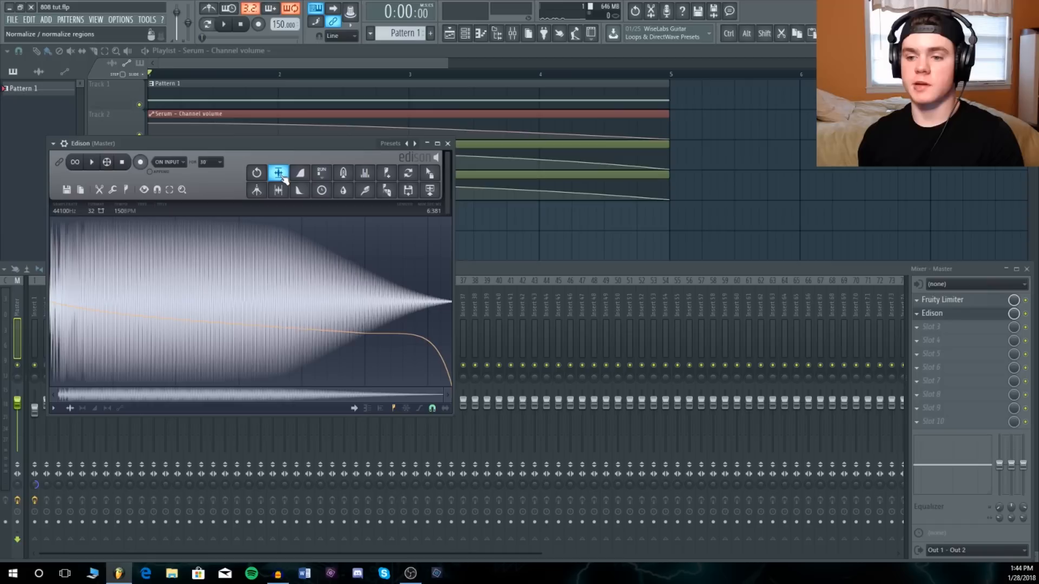
Audition the recording, trim side noise and save the sample as a WAV file.
key(space)
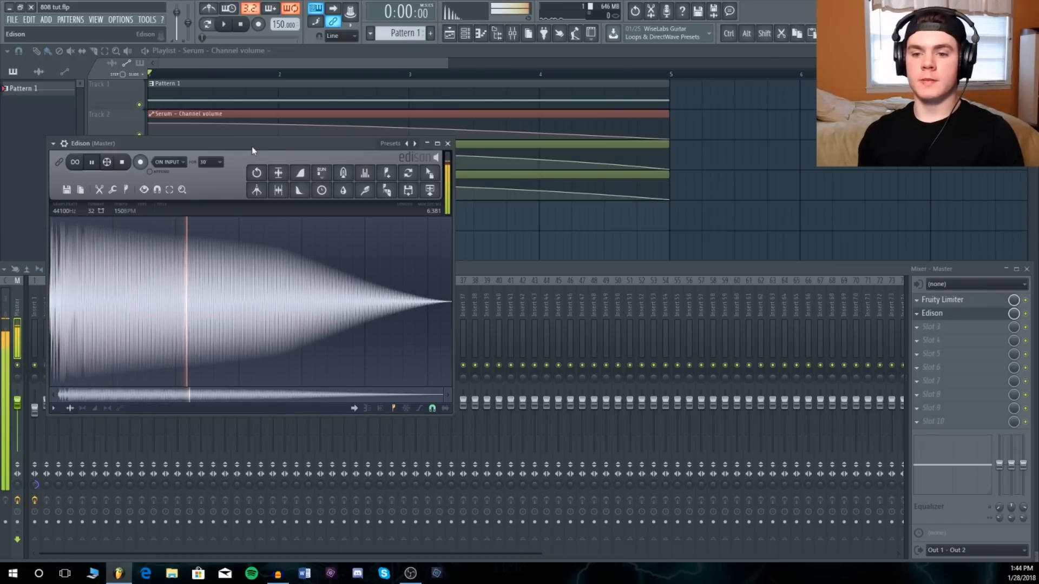
click(278, 189)
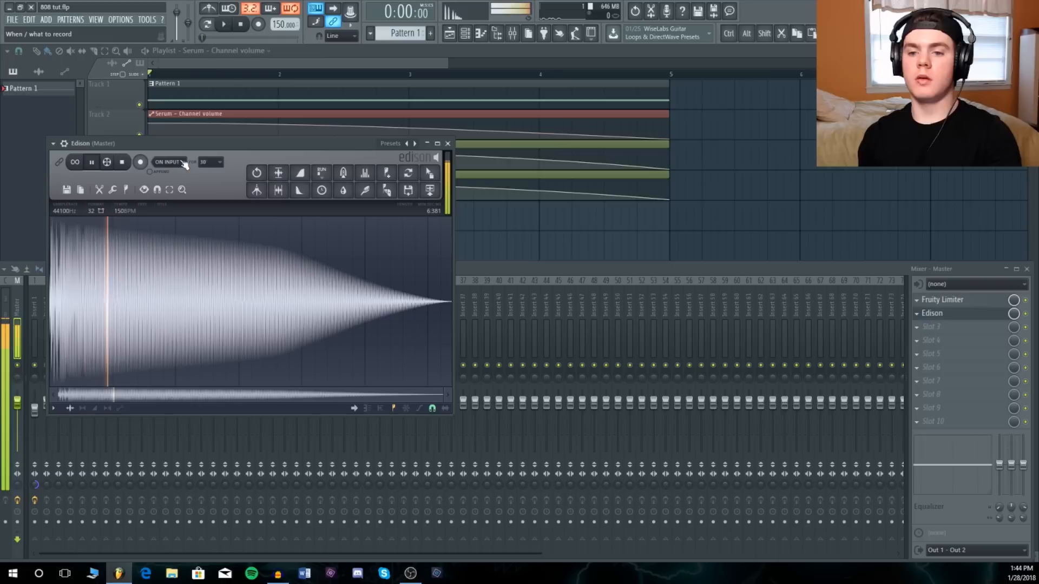
click(66, 189)
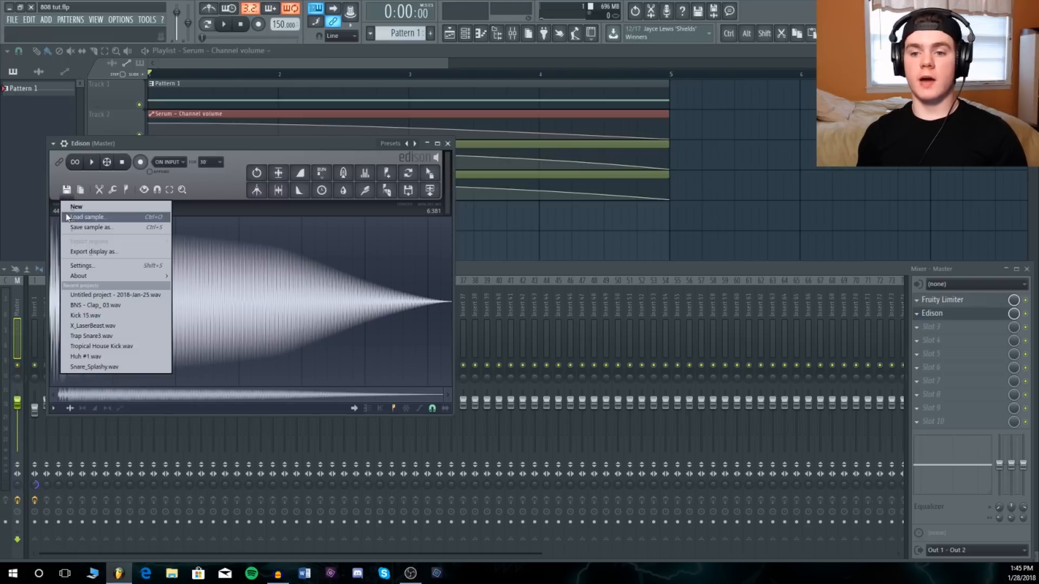
click(89, 218)
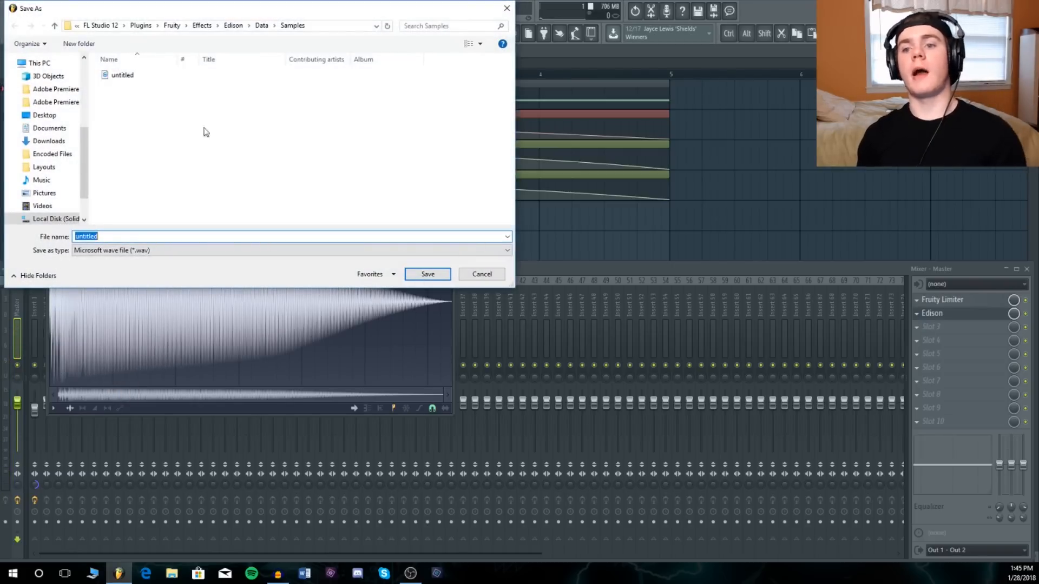
key(Escape)
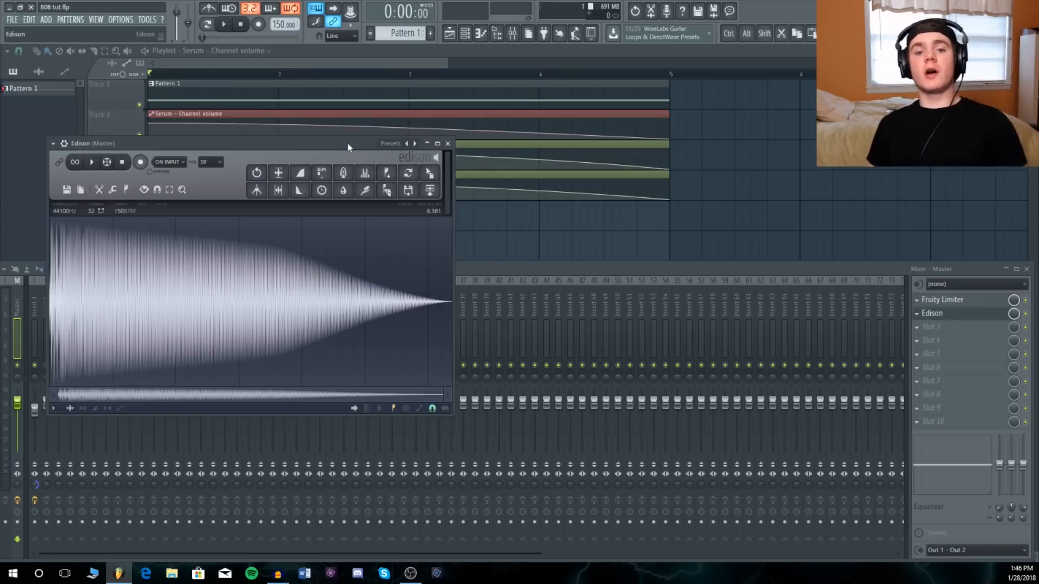